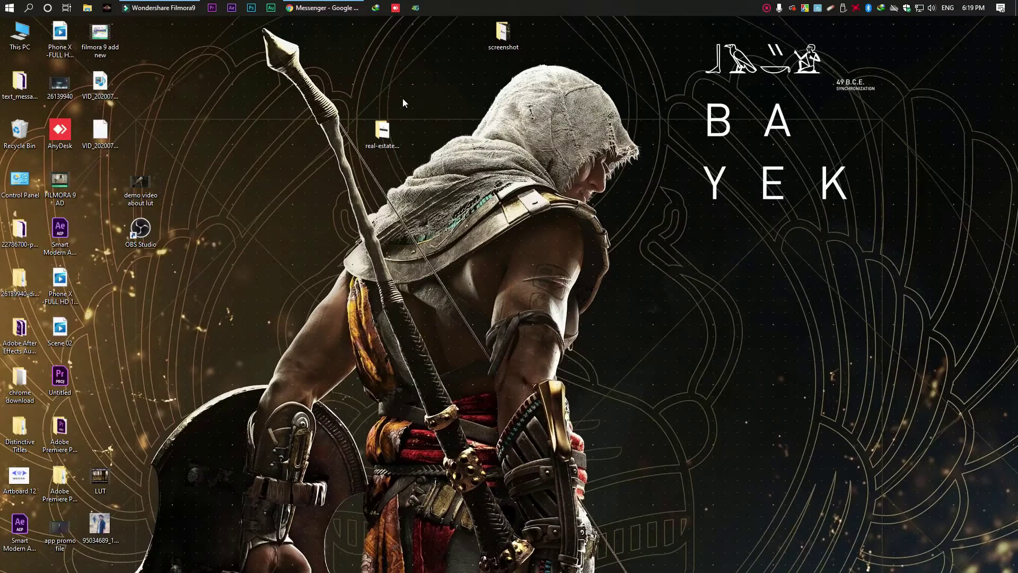
Bring up the Fiverr page in Chrome, switch to buying mode and open the Real Estate Promos category under Video & Animation
click(323, 8)
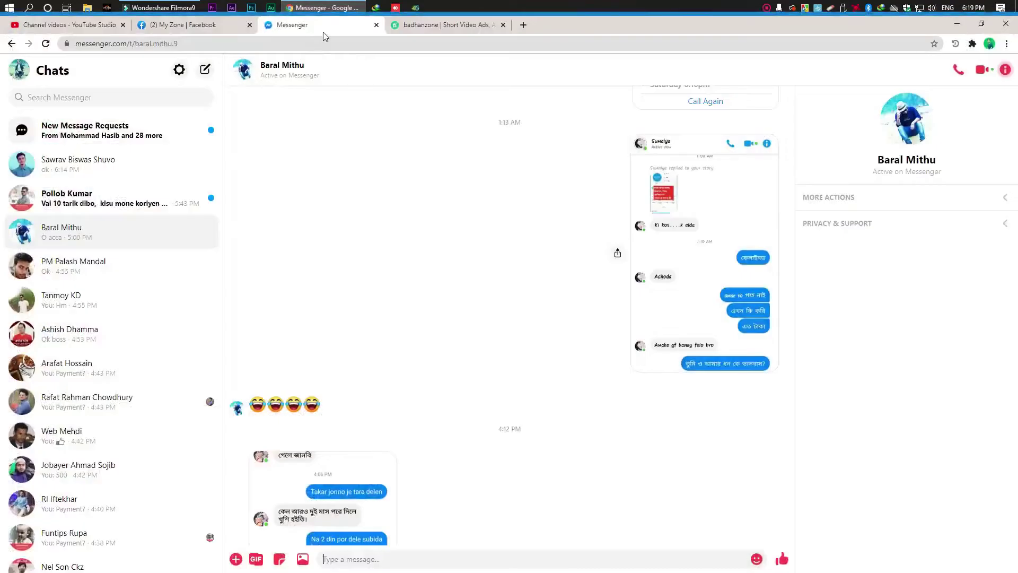
click(464, 28)
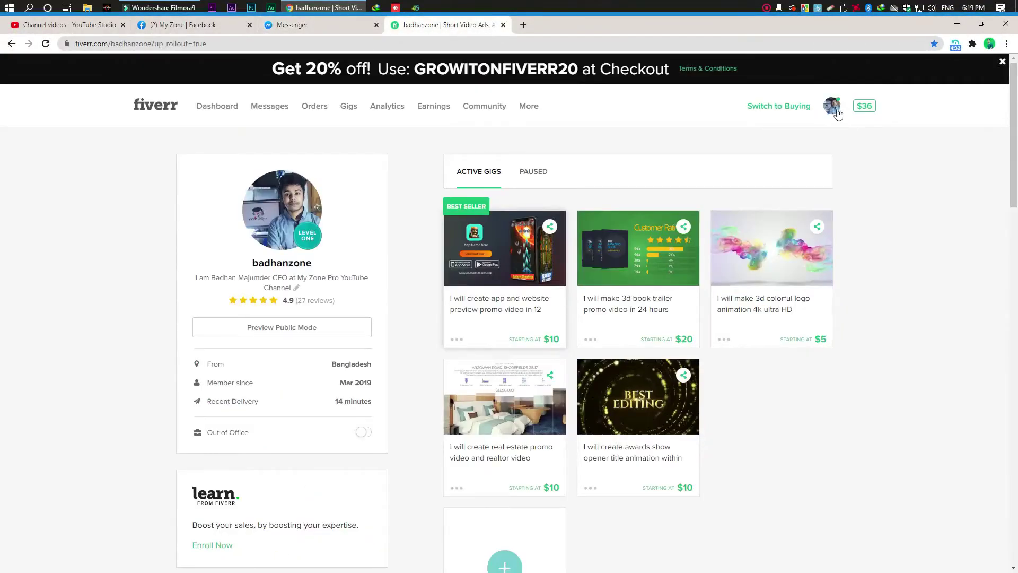
click(801, 109)
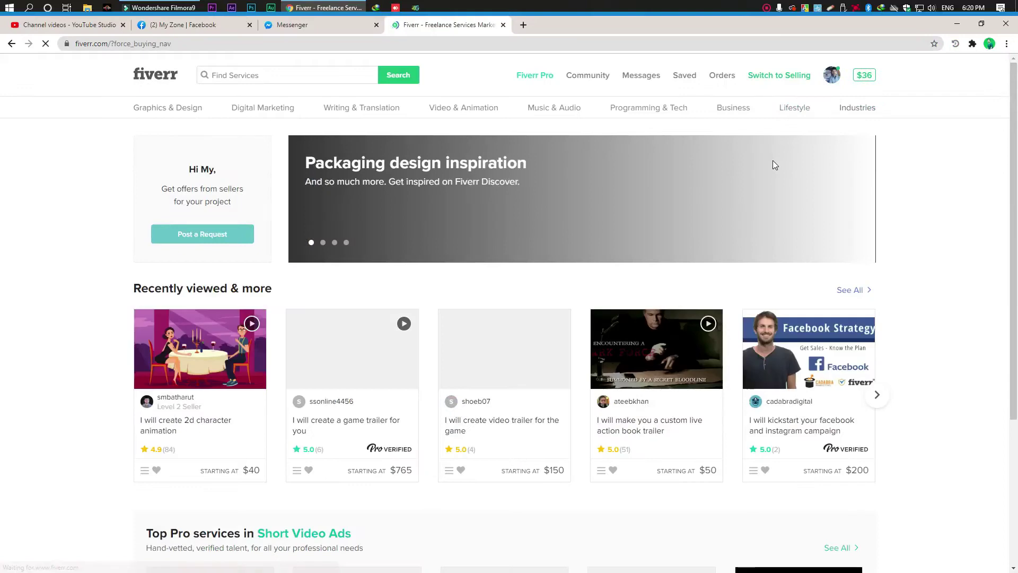
mouse_move(467, 141)
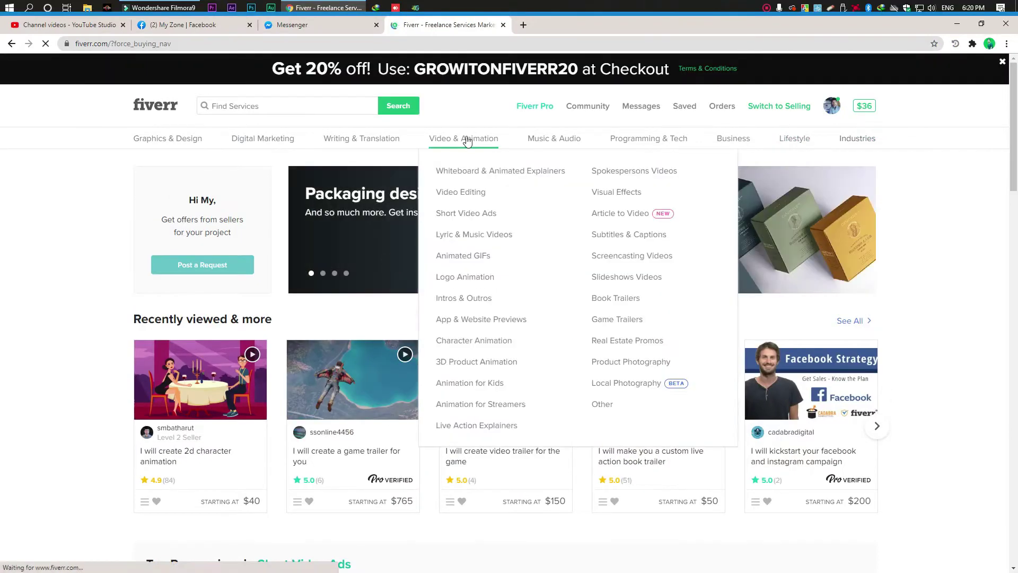
click(637, 340)
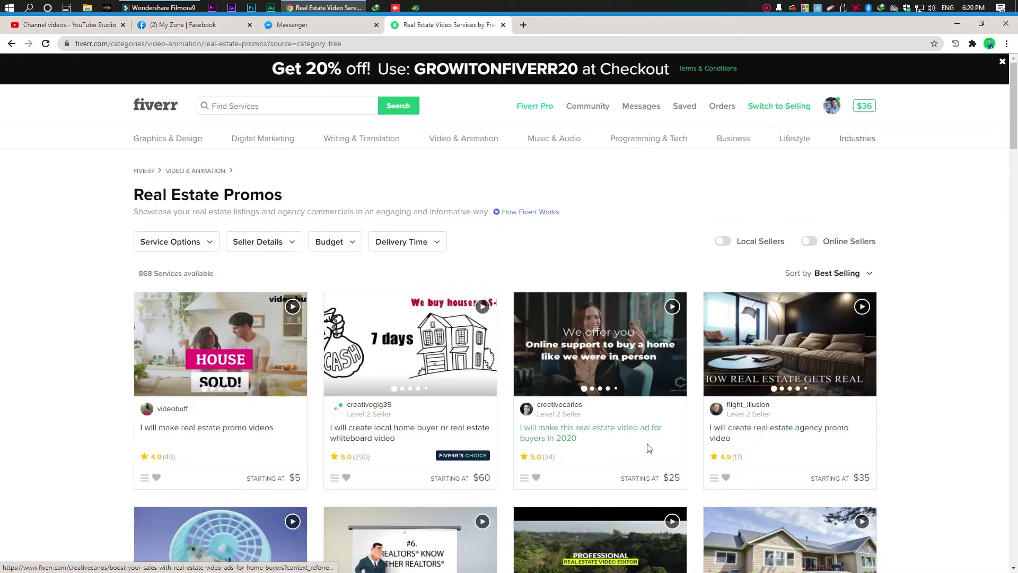
Look through the Real Estate Promos gigs and highlight the number of services available in the category
scroll(649, 448, down, 5)
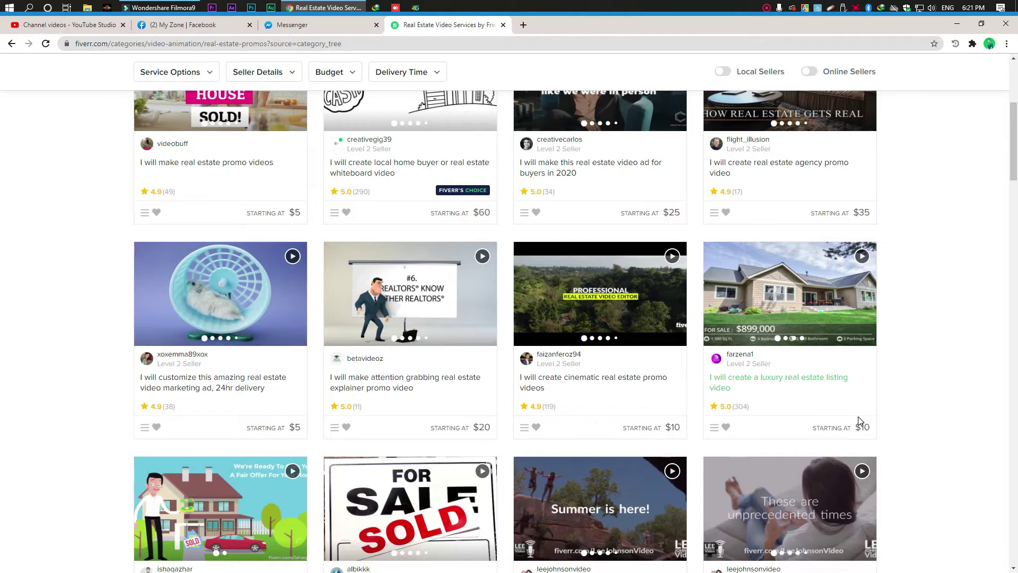
scroll(836, 432, down, 7)
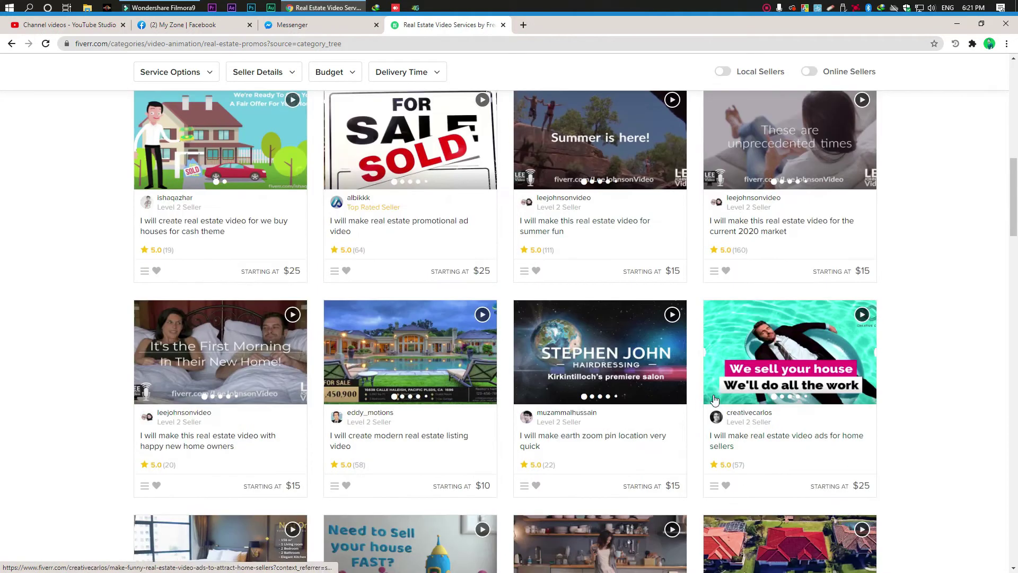
scroll(613, 454, up, 10)
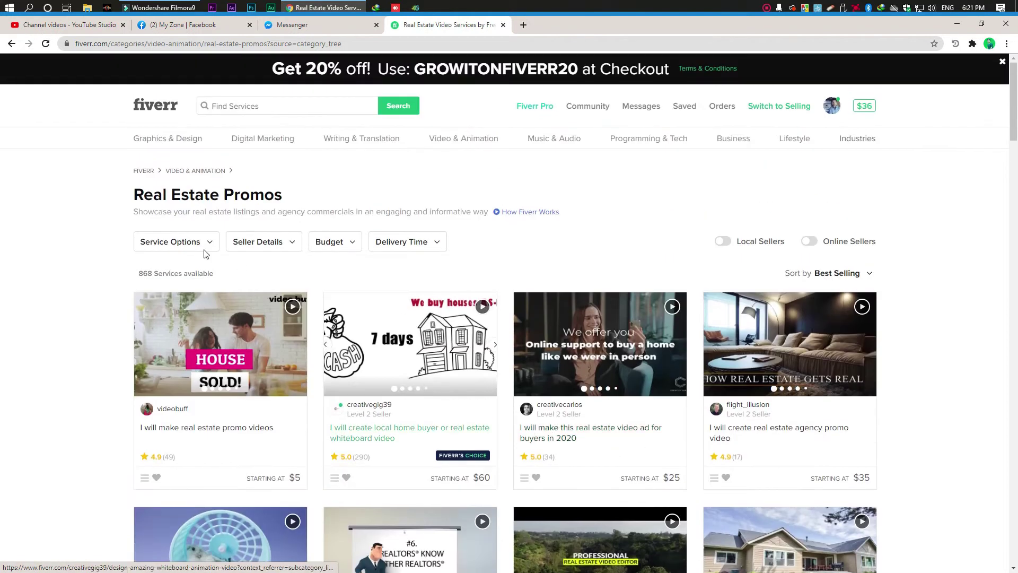
drag(135, 276, 162, 274)
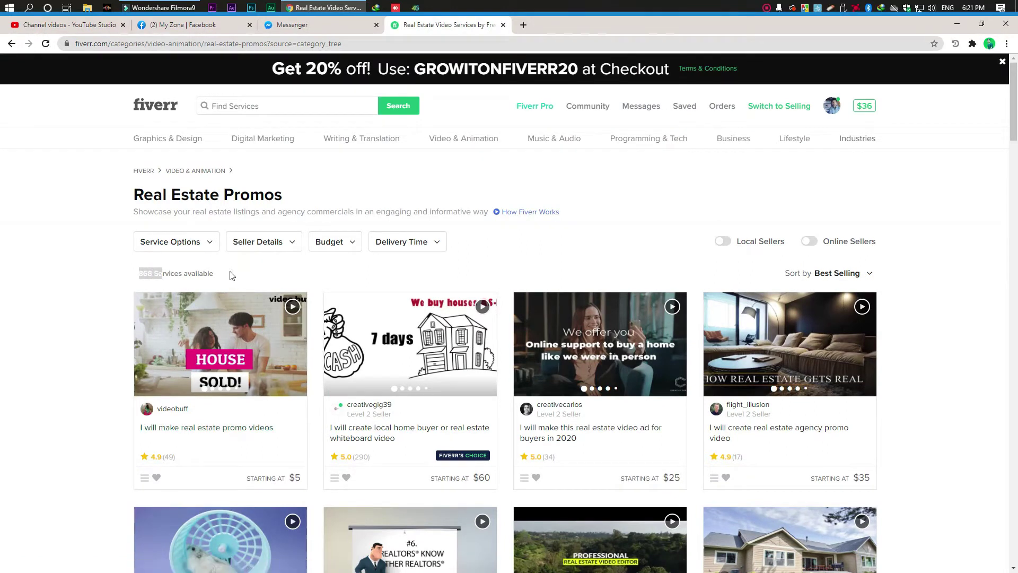
Filter the Real Estate Promos gigs to local sellers who are online and highlight the number of available services
click(570, 249)
click(766, 303)
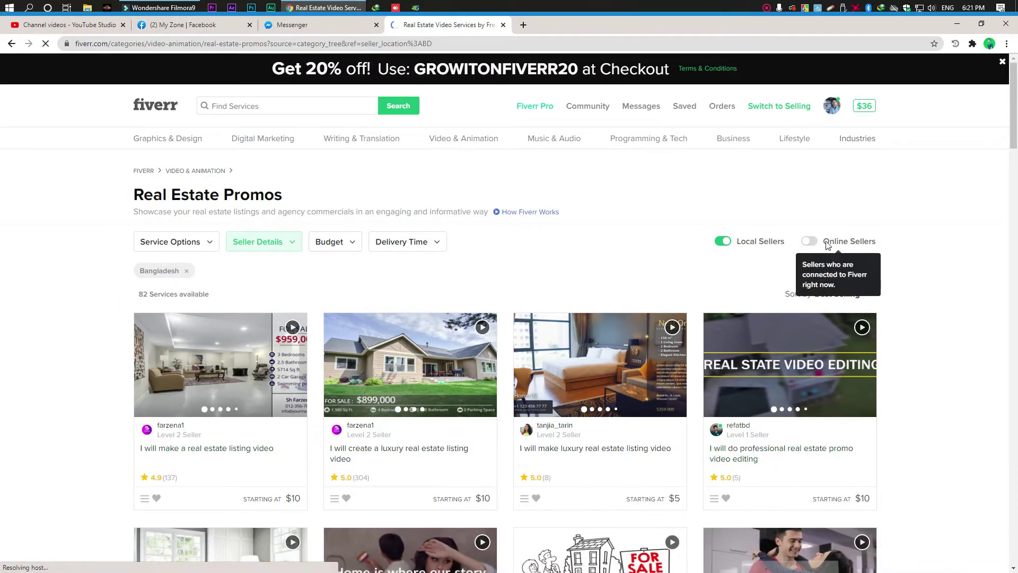
click(810, 244)
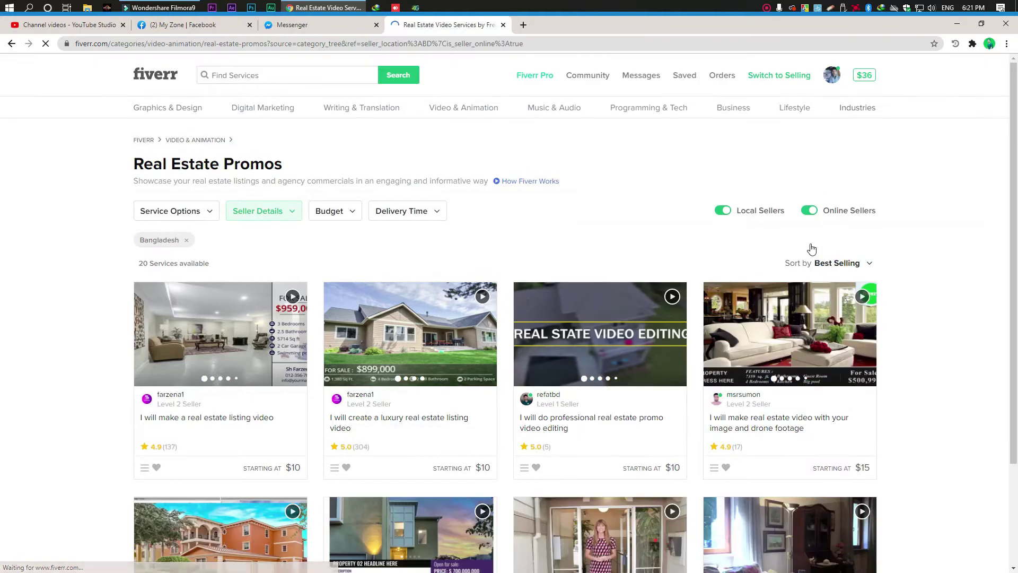
drag(136, 299, 178, 295)
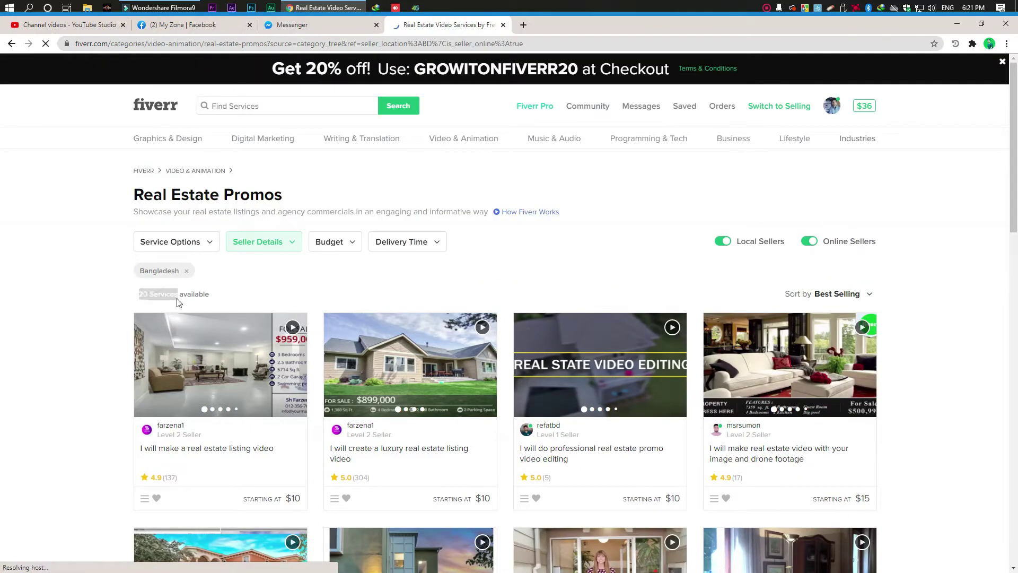
Examine the filtered gigs from online local sellers down to the last row, checking their sellers, ratings and starting prices
scroll(743, 280, down, 5)
scroll(648, 273, up, 5)
scroll(544, 329, down, 7)
scroll(541, 329, up, 4)
scroll(541, 329, down, 5)
scroll(541, 329, down, 12)
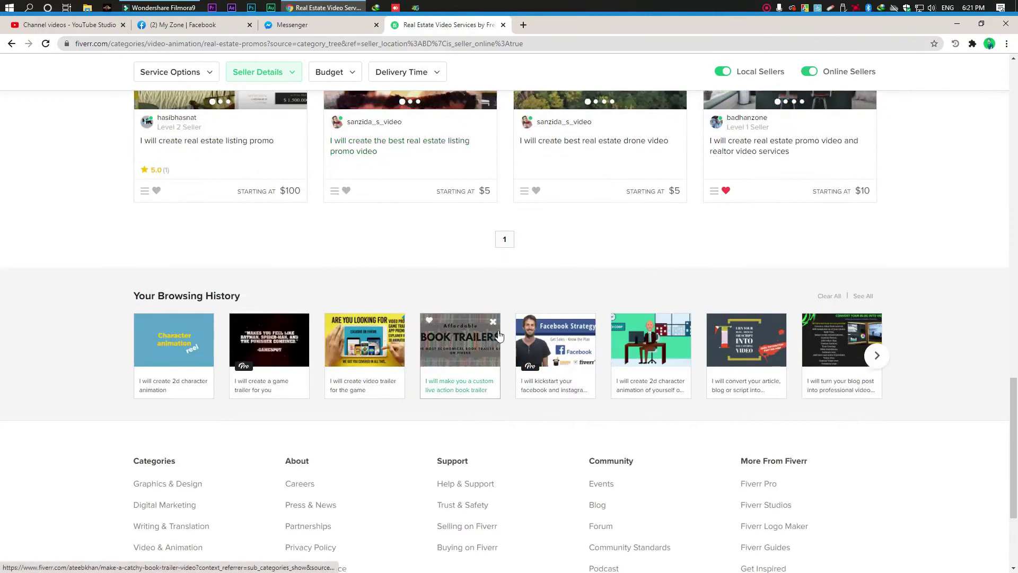
scroll(494, 337, up, 3)
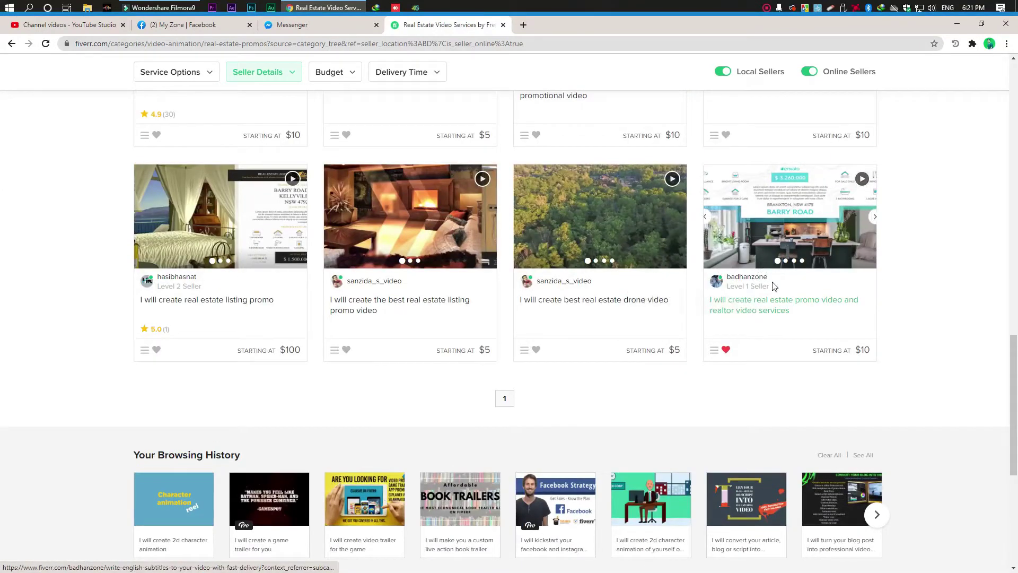
scroll(366, 350, up, 3)
scroll(380, 346, up, 2)
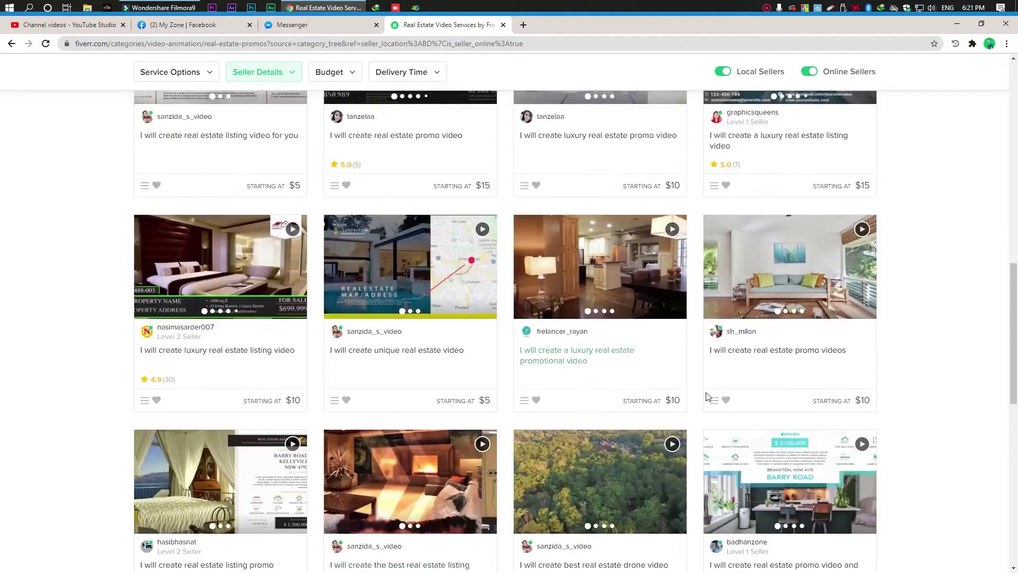
scroll(727, 424, down, 4)
scroll(358, 284, up, 15)
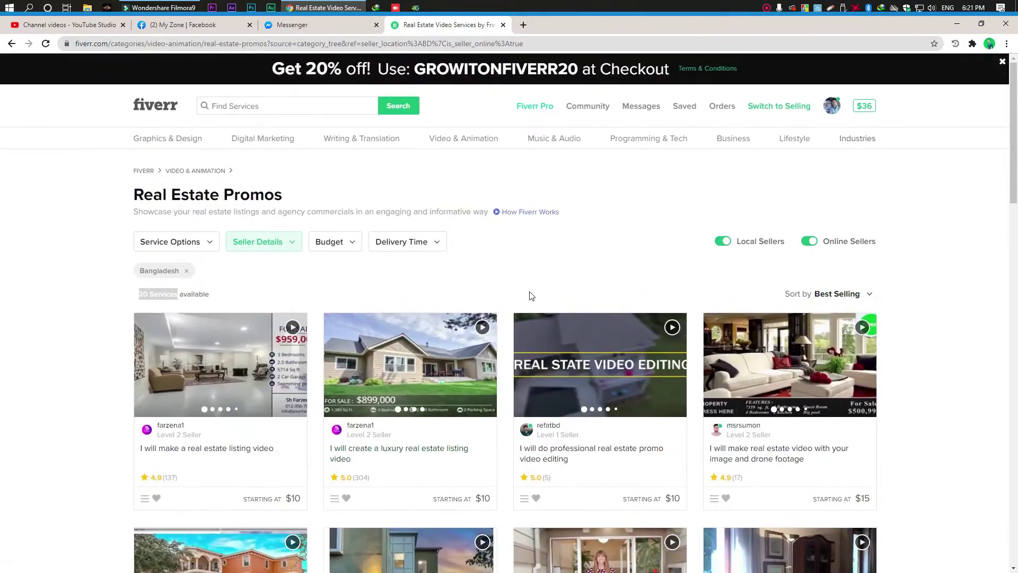
Turn off the Local Sellers and Online Sellers filters and open the $5 gig "I will make luxury real estate listing video"
click(725, 243)
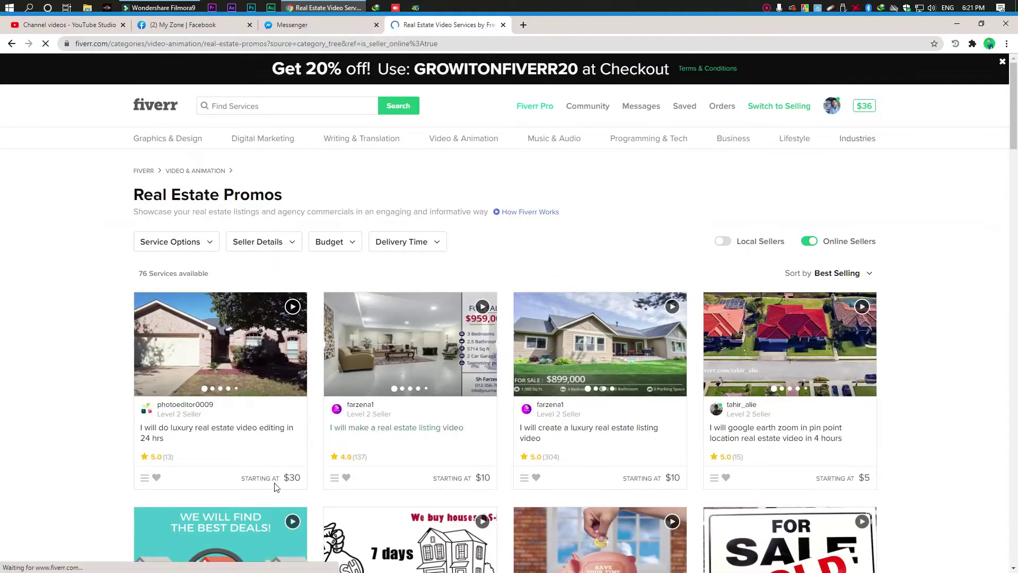
click(807, 241)
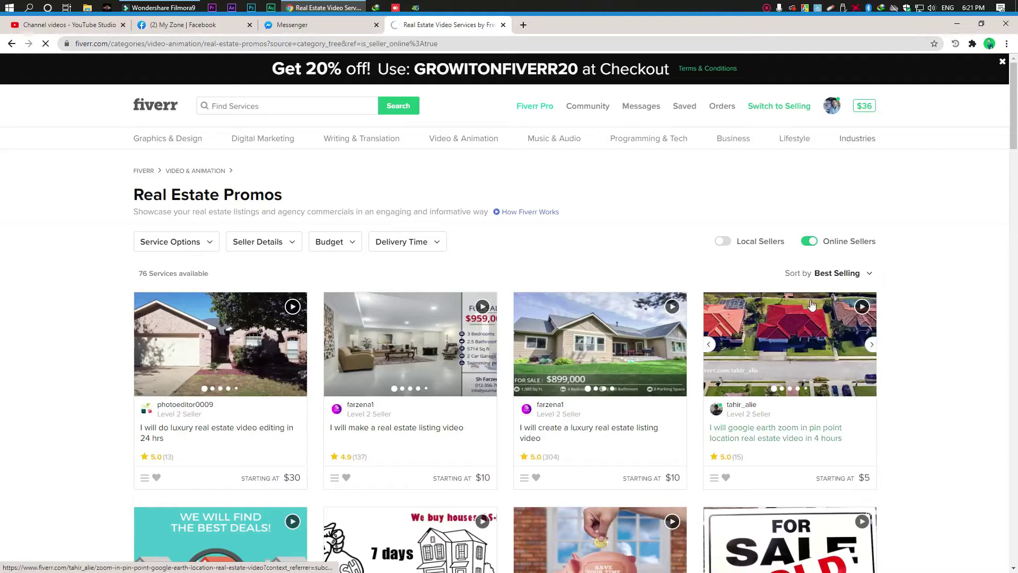
scroll(609, 416, down, 6)
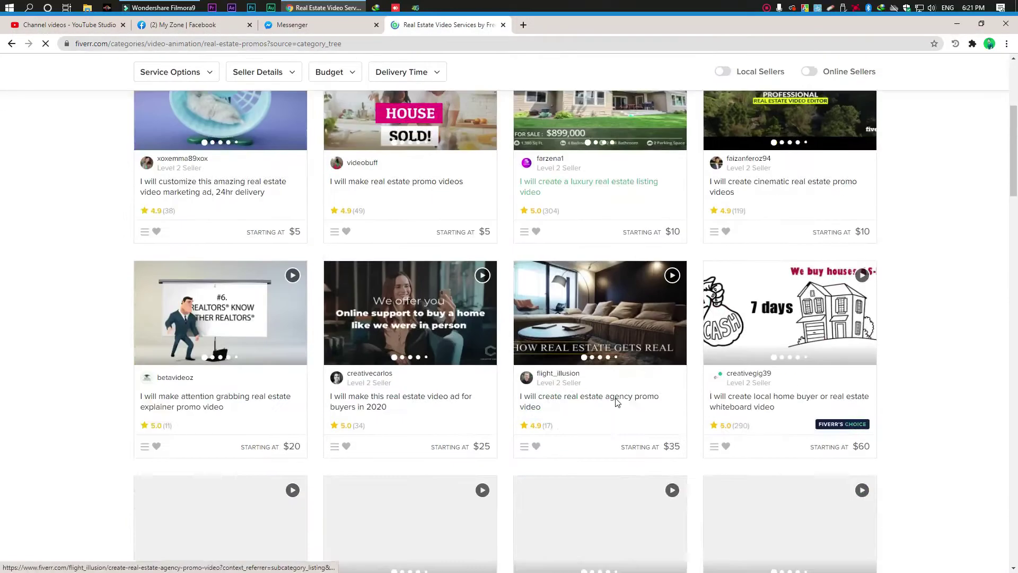
scroll(676, 396, up, 5)
scroll(676, 395, down, 5)
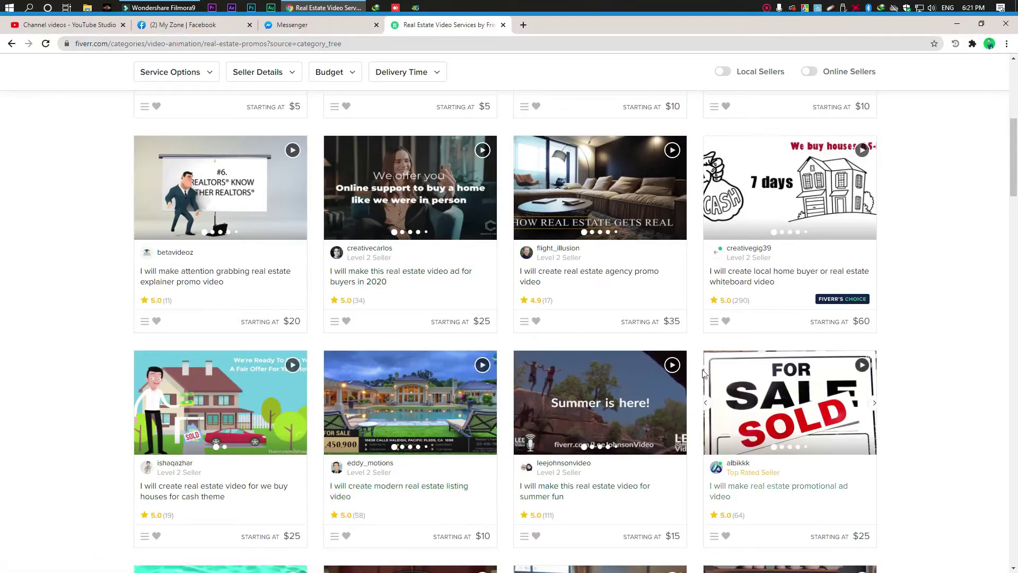
scroll(316, 403, down, 5)
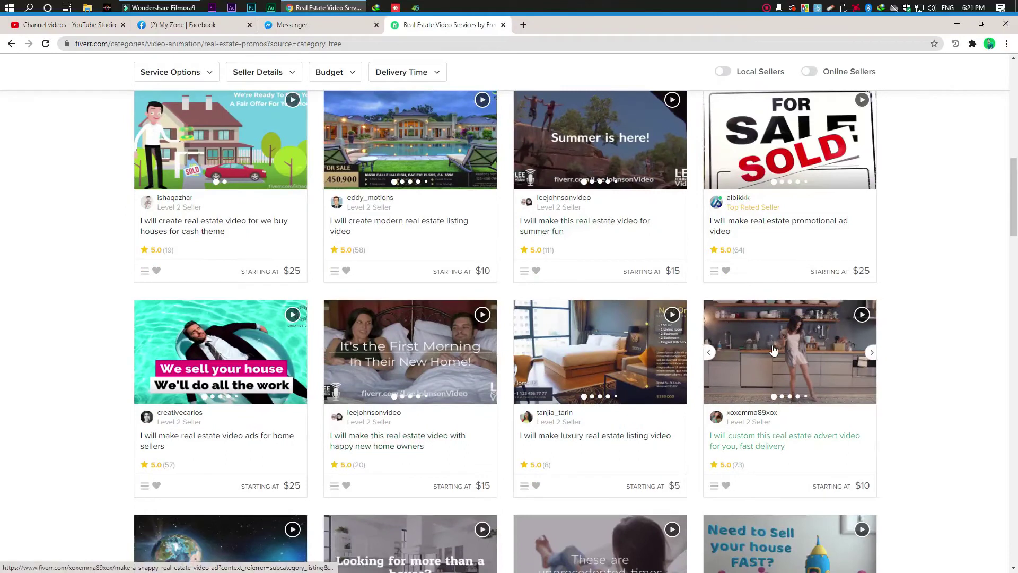
scroll(657, 395, down, 2)
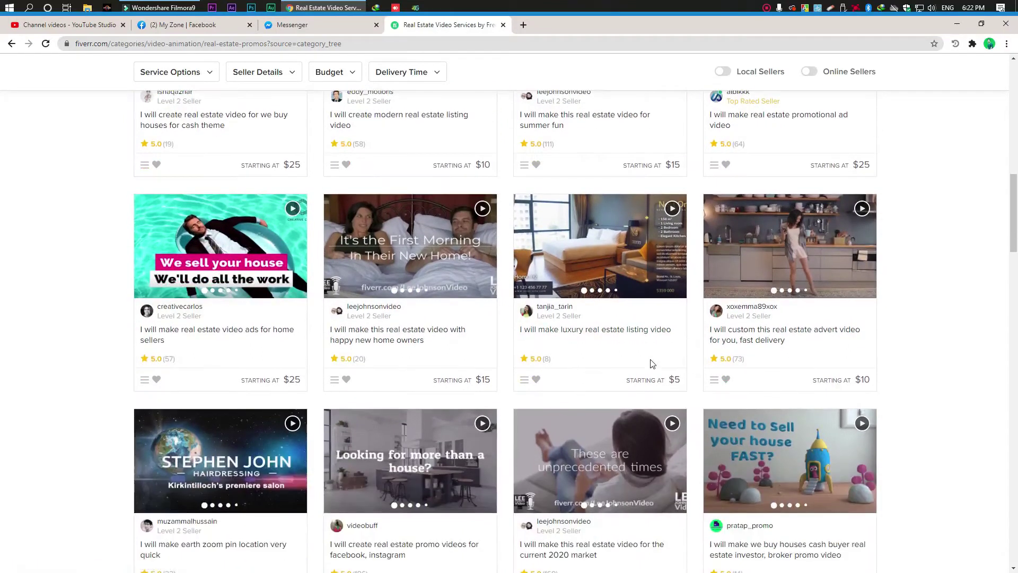
click(655, 375)
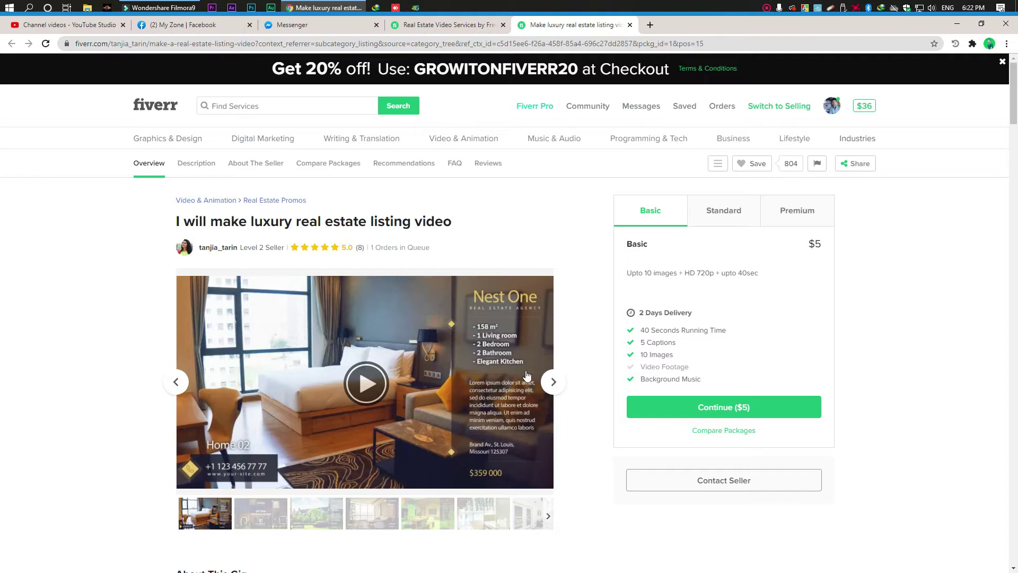
Play the luxury listing gig's sample video, adjust its volume and pause it
click(366, 382)
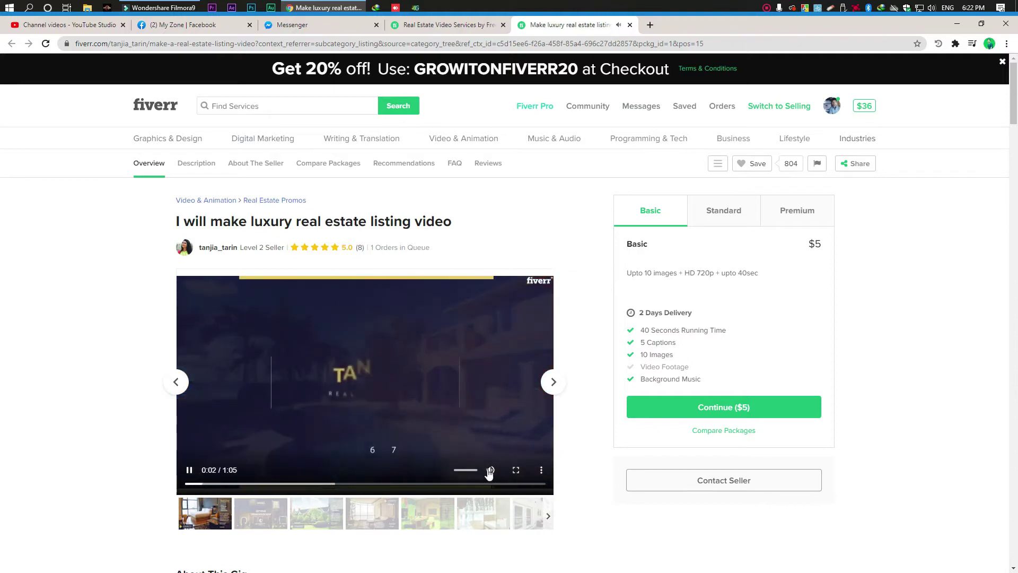
click(463, 472)
click(431, 421)
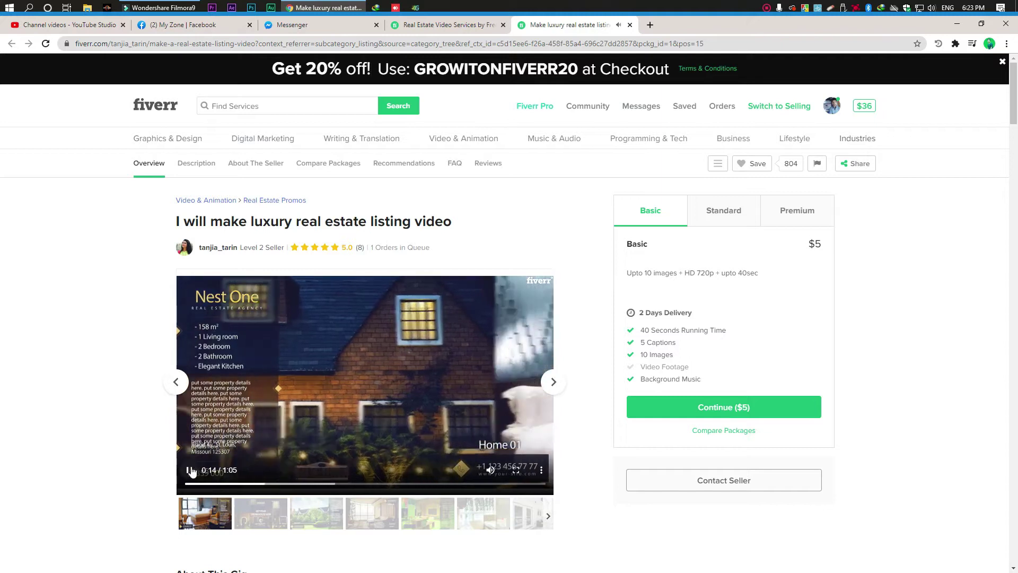
click(289, 361)
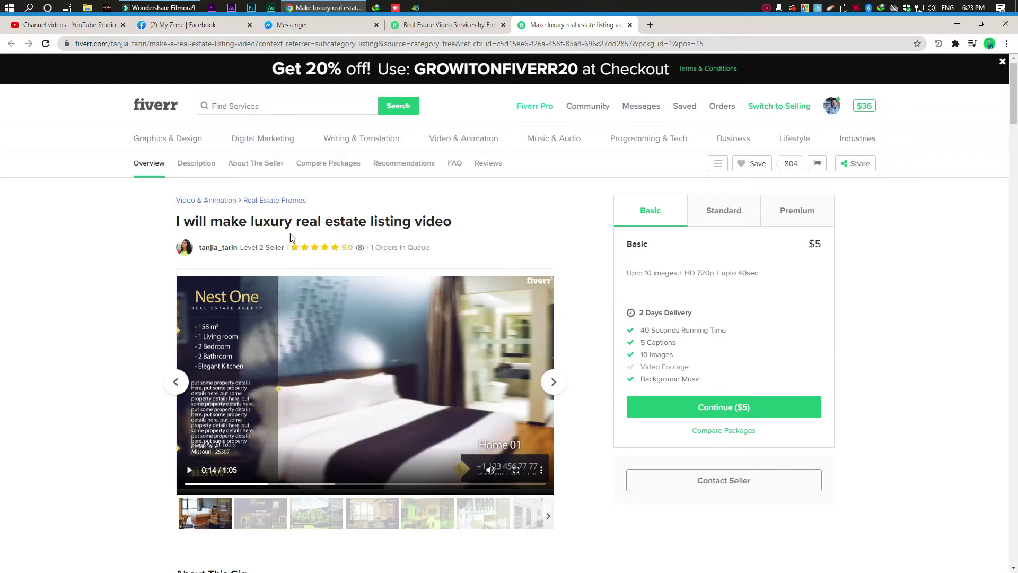
Highlight the video length limit in the Basic package description and briefly resume the sample video
key(ctrl+a)
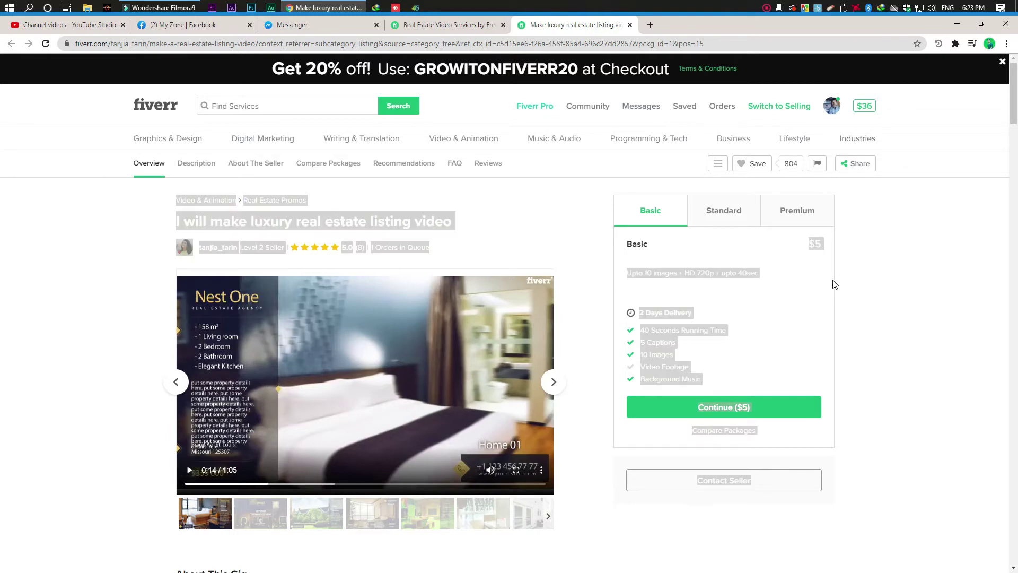
click(880, 254)
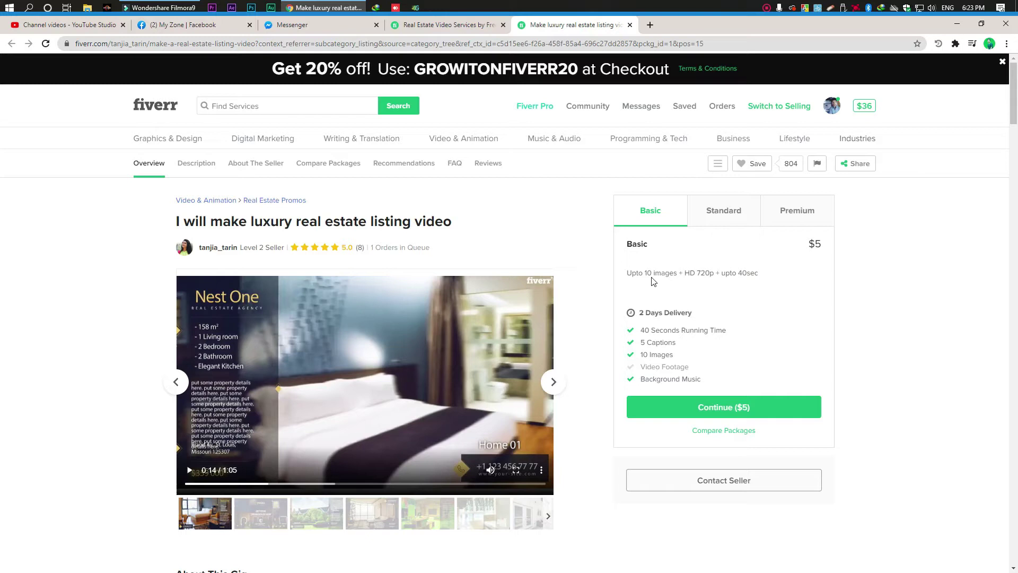
double_click(741, 273)
click(189, 469)
click(496, 365)
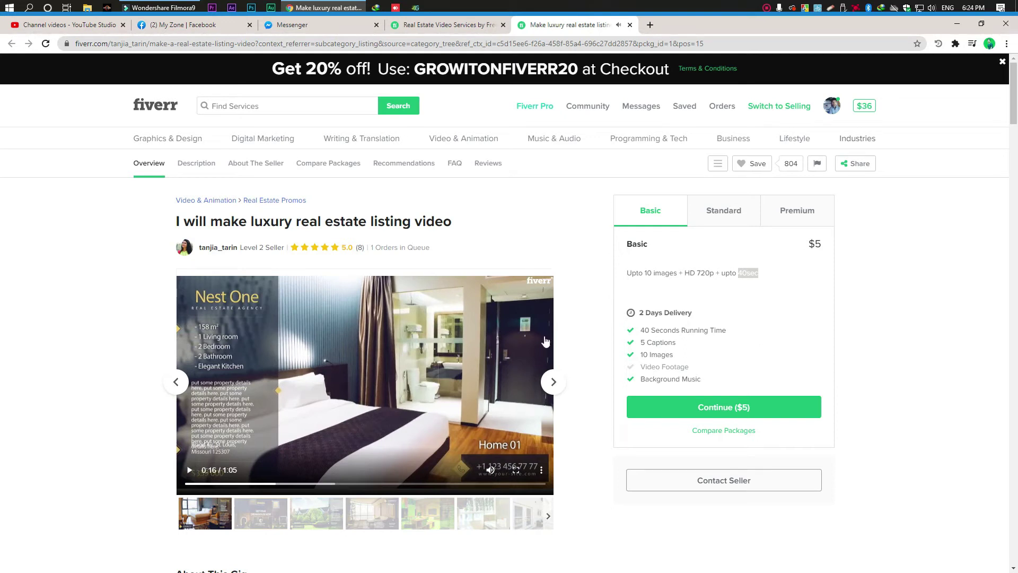
Compare the gig's Basic, Standard and Premium package details and highlight its orders in queue
drag(646, 272, 759, 273)
click(746, 222)
click(802, 221)
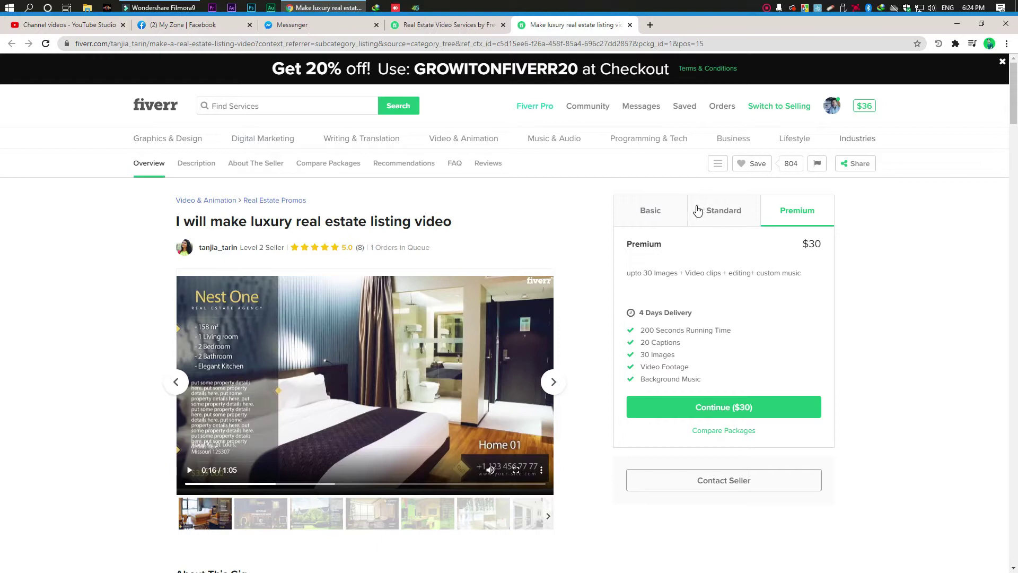
drag(433, 253, 371, 250)
scroll(580, 439, down, 2)
scroll(580, 439, up, 2)
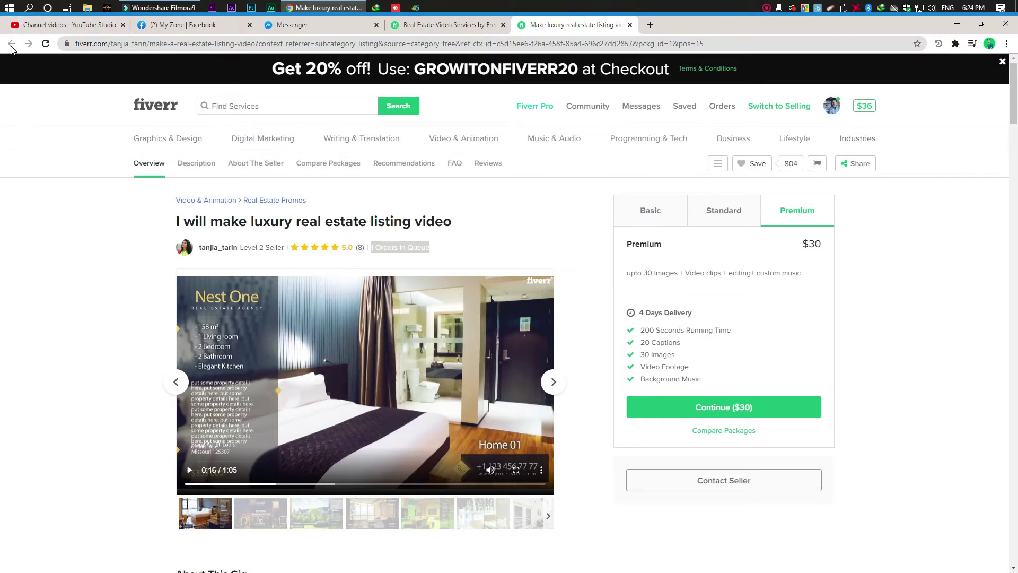
Return to the Real Estate Promos listing and examine more gigs for their video styles, ratings and starting prices
click(444, 26)
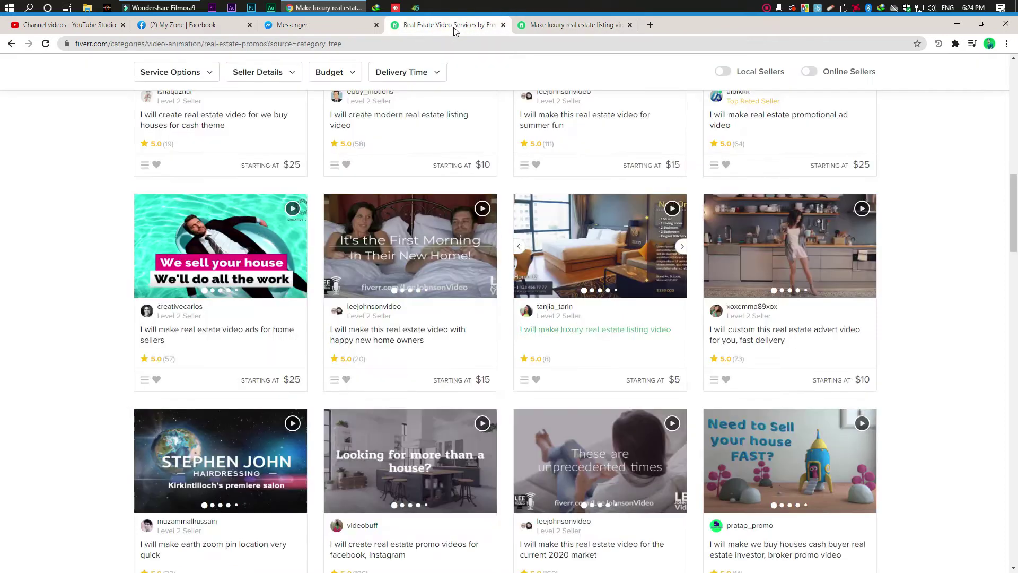
scroll(371, 339, down, 7)
scroll(427, 364, down, 6)
scroll(583, 398, up, 4)
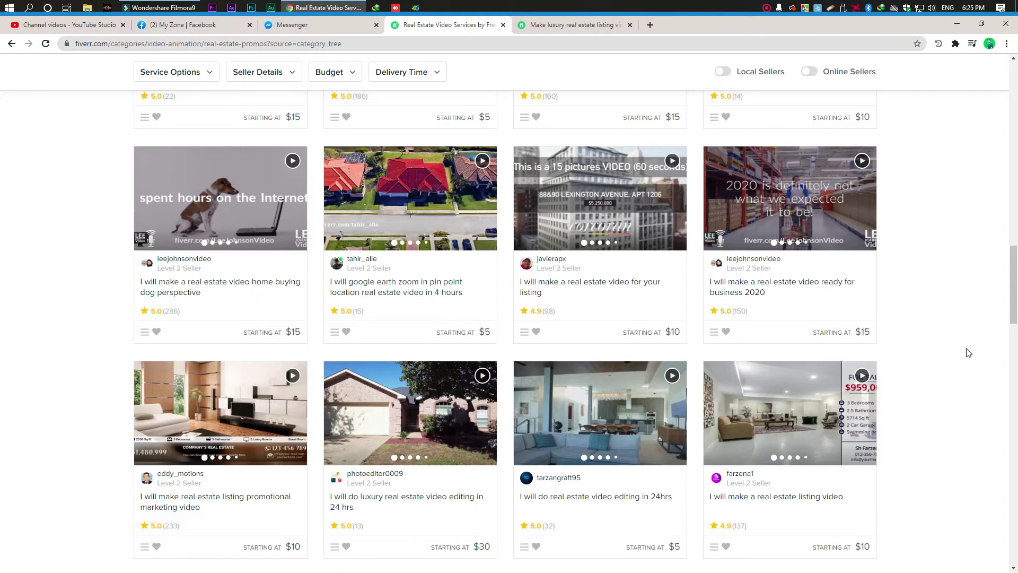
scroll(569, 317, up, 5)
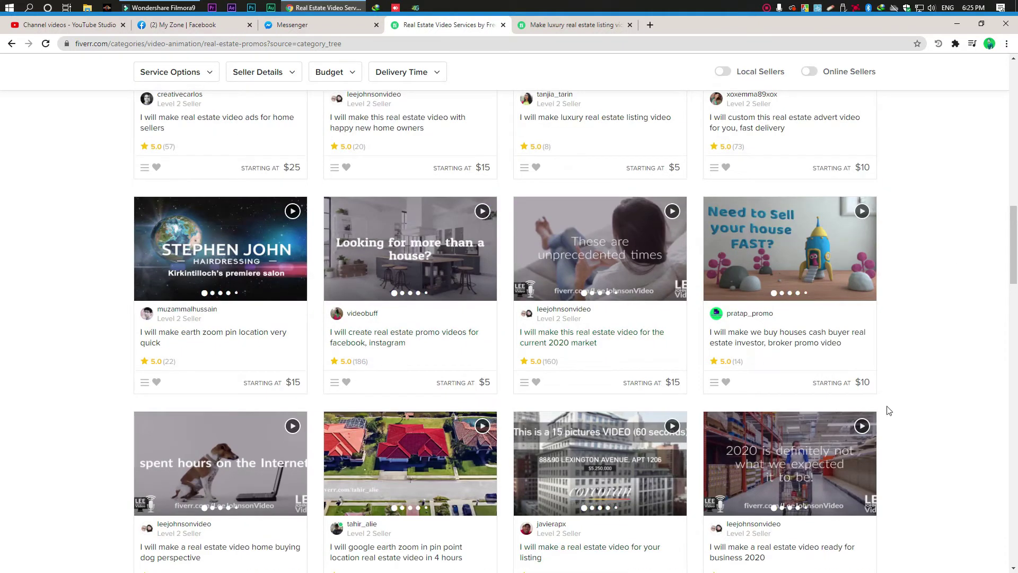
scroll(357, 390, up, 4)
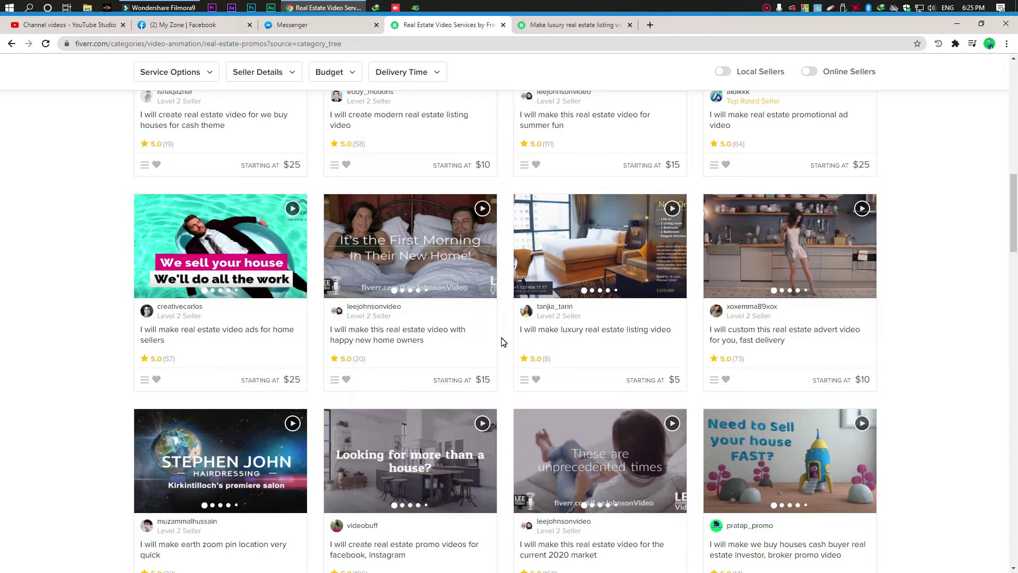
Minimise the browser, refresh the desktop and open the real-estate-agency-promo folder
click(210, 29)
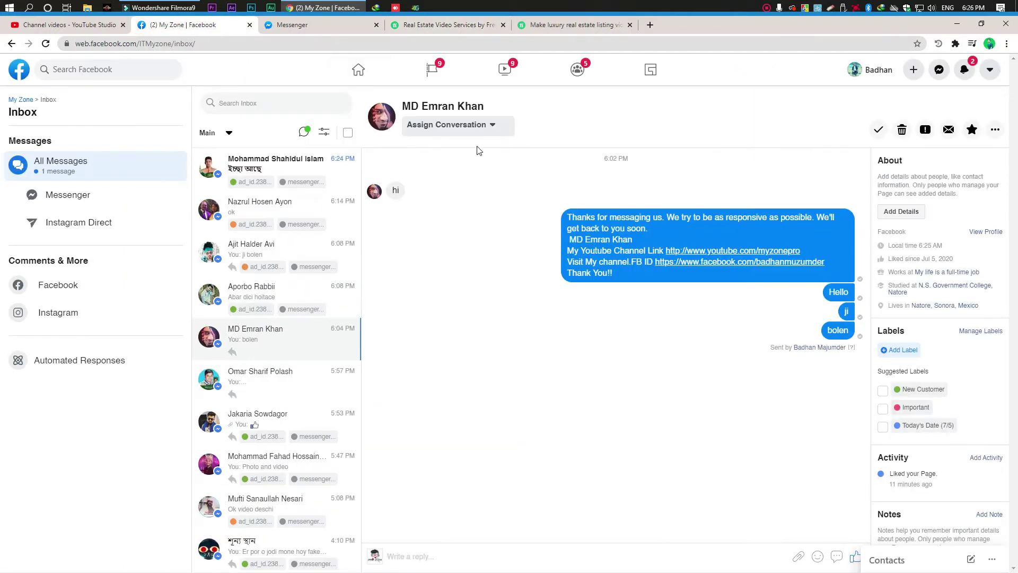
click(554, 28)
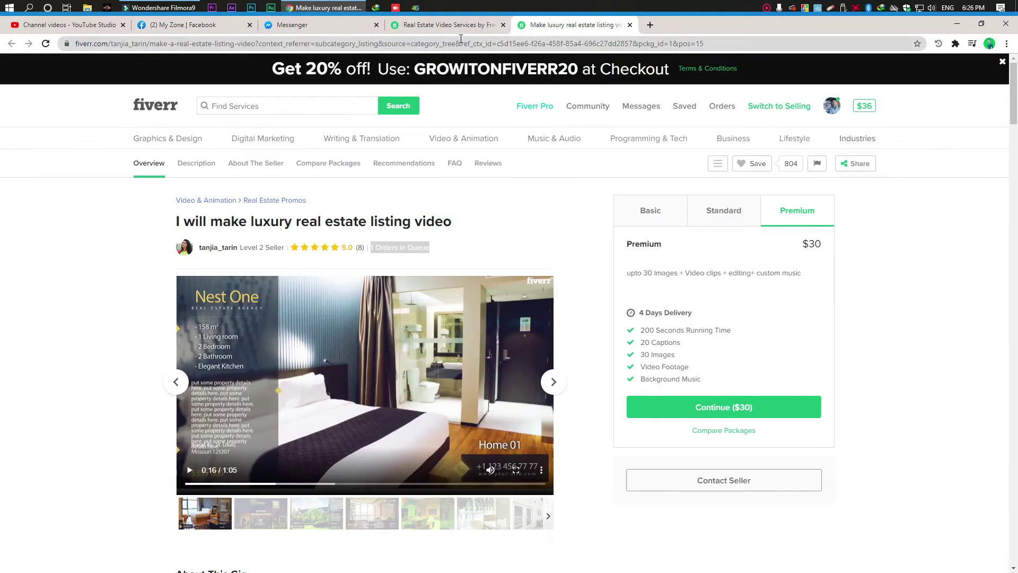
click(957, 24)
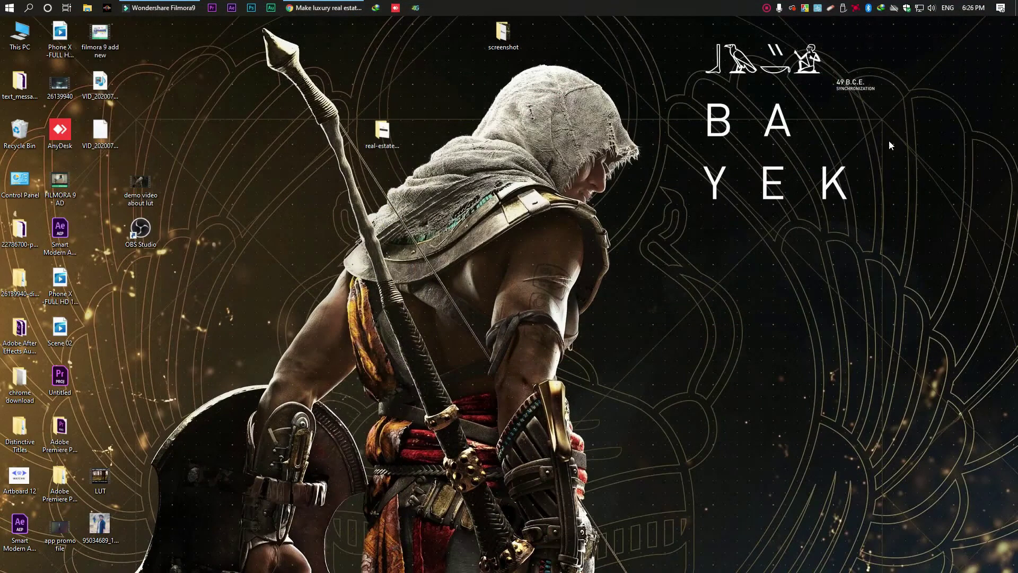
right_click(482, 101)
click(506, 149)
right_click(457, 98)
click(492, 146)
double_click(382, 133)
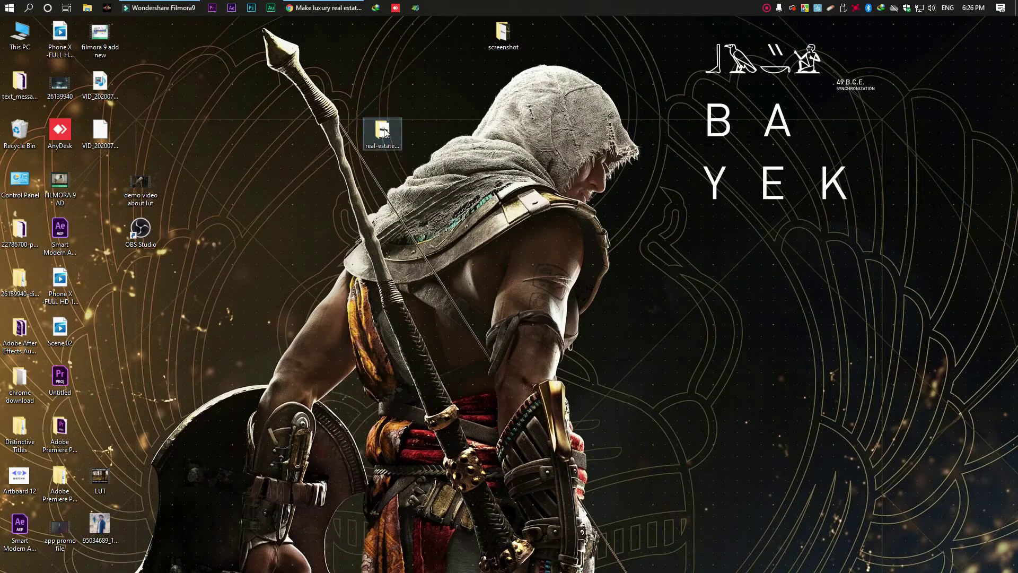
Open the Videohive Real Estate Agency Promo preview video, maximise the player and pause on the title scene
click(529, 232)
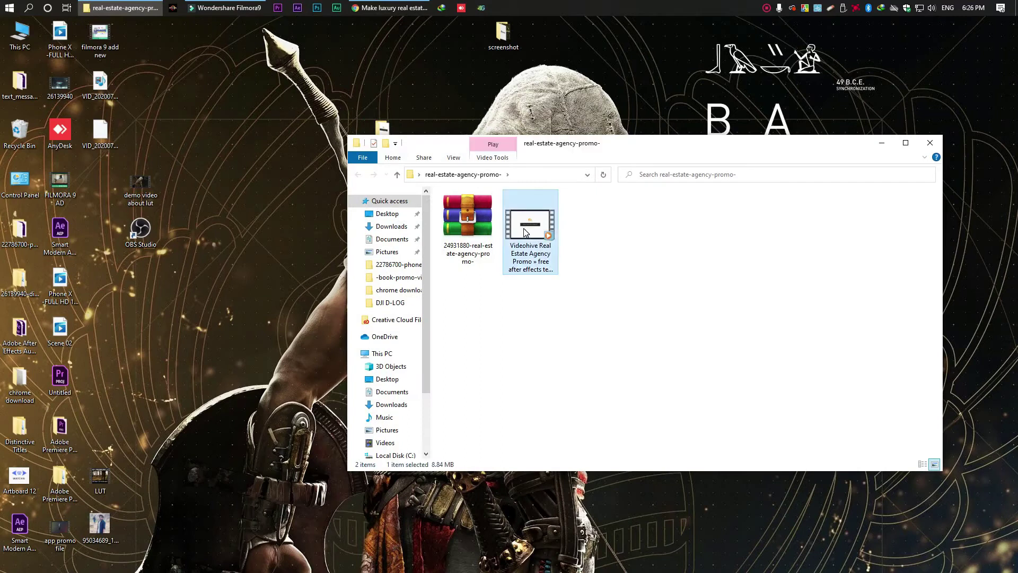
double_click(529, 231)
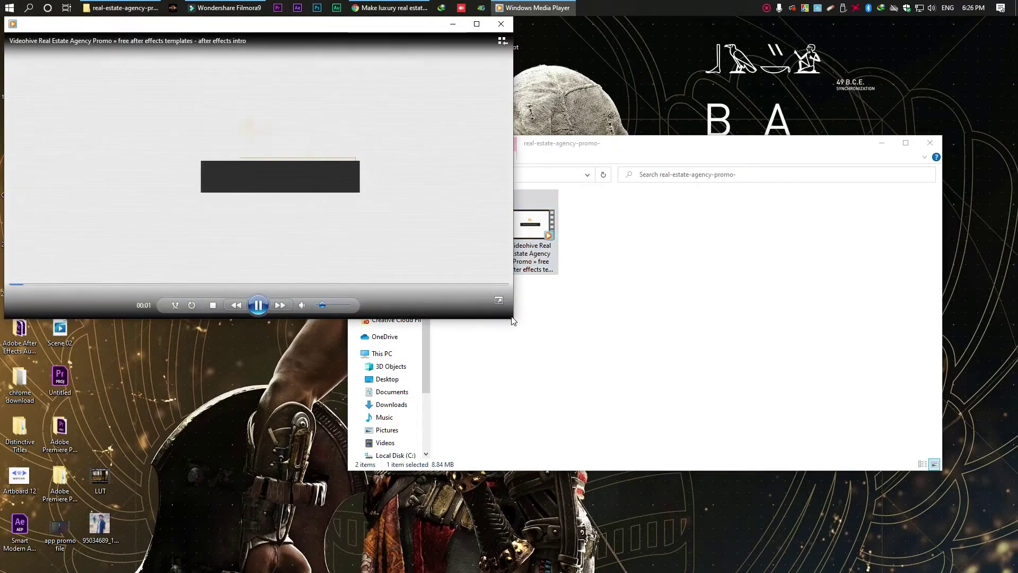
click(478, 25)
click(508, 559)
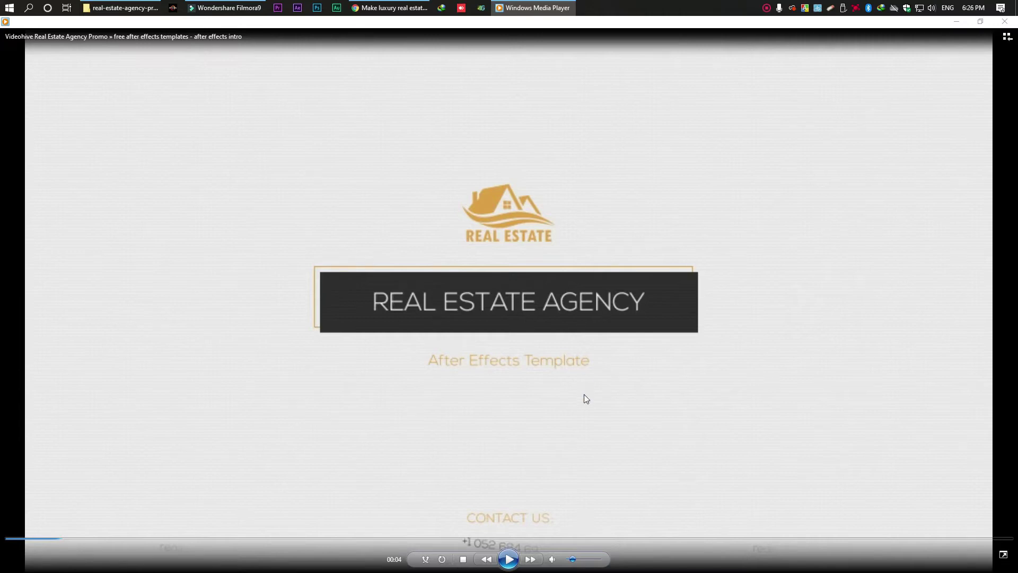
Play the template preview through the Property #1 scene, pausing to examine its location, features and price layout
click(515, 563)
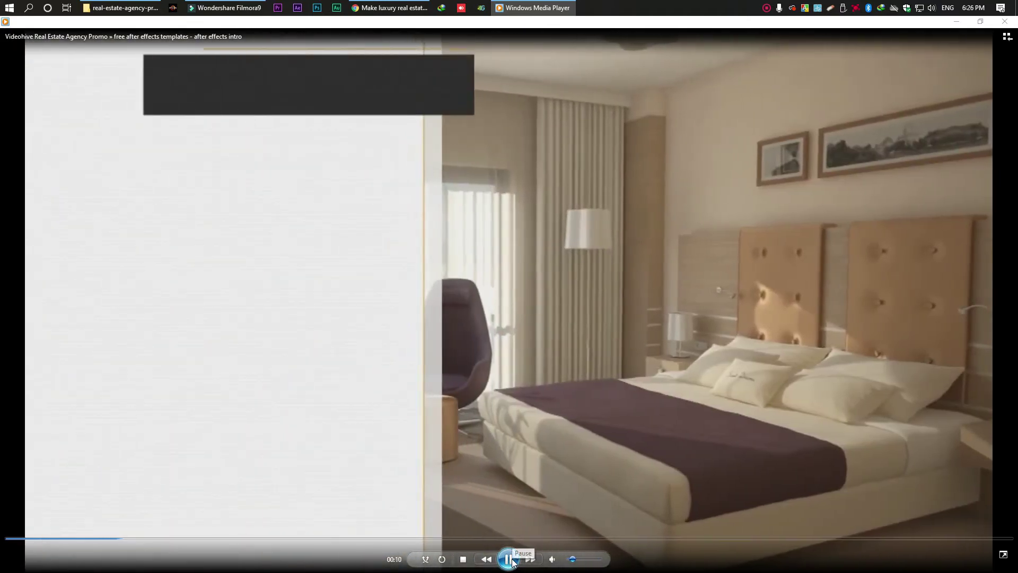
click(509, 563)
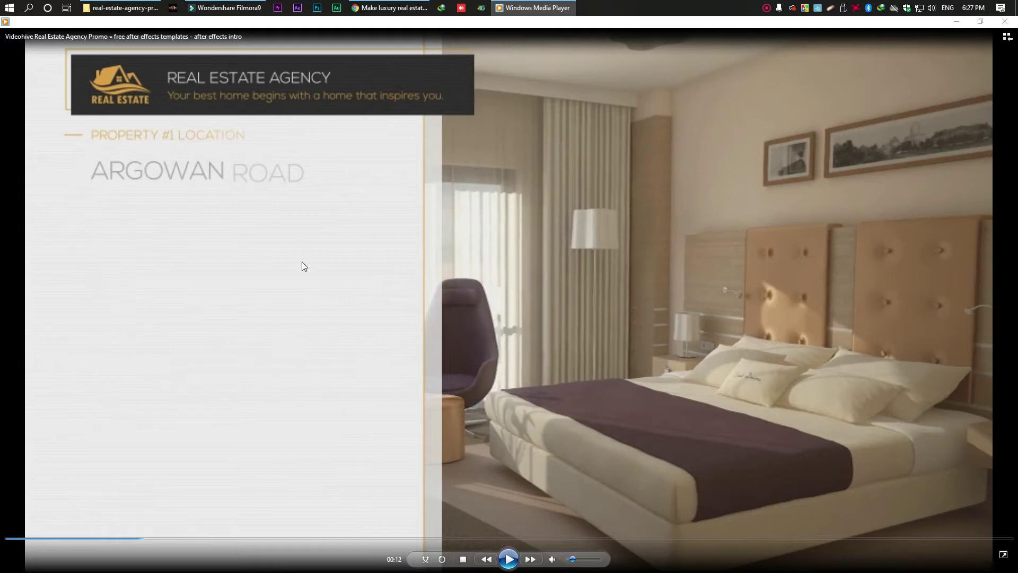
click(509, 562)
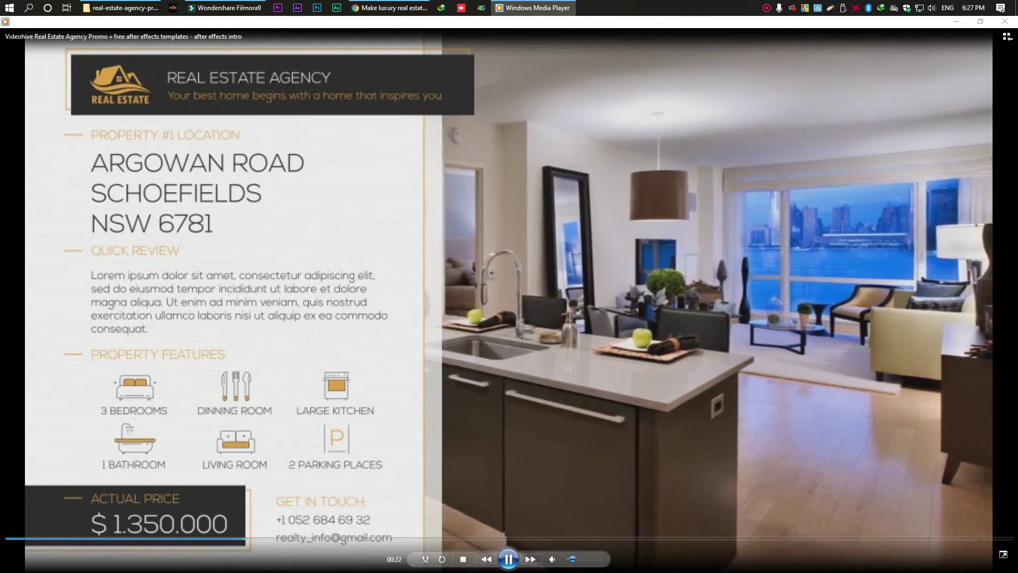
click(508, 560)
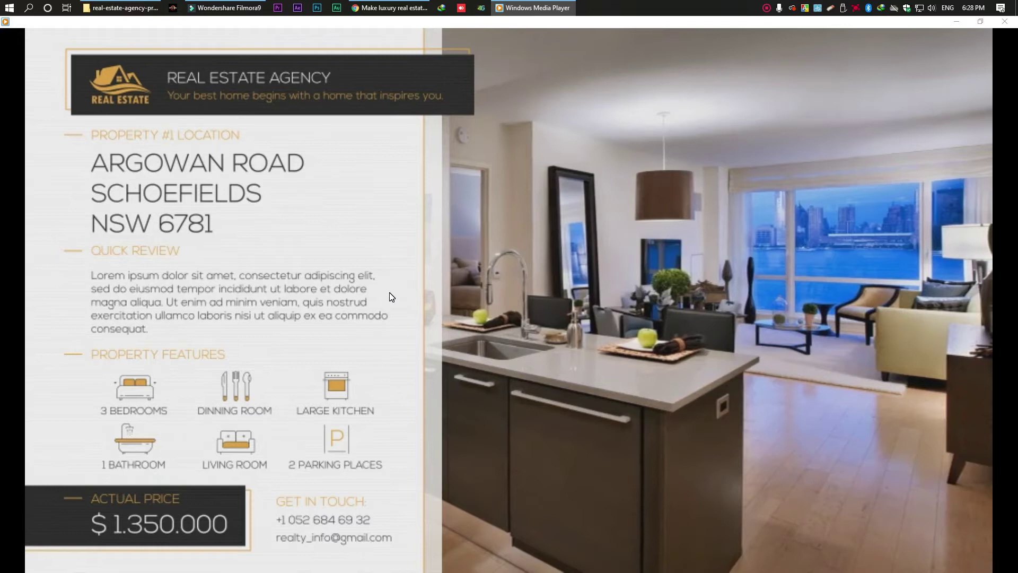
Resume the preview and pause on the Property #2 scene to examine its photo and property feature layout
mouse_move(266, 215)
mouse_move(460, 292)
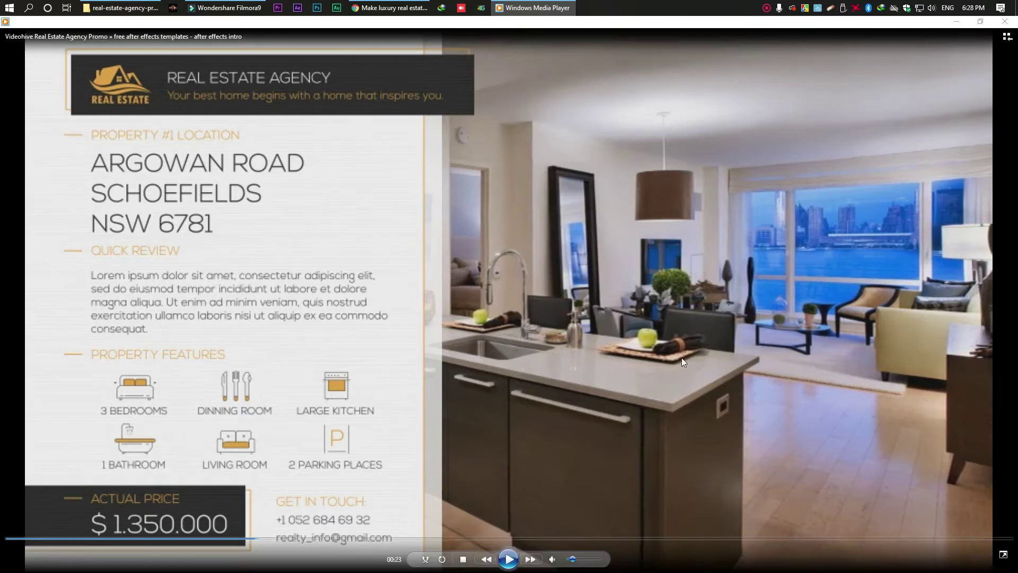
click(508, 559)
right_click(510, 566)
key(Escape)
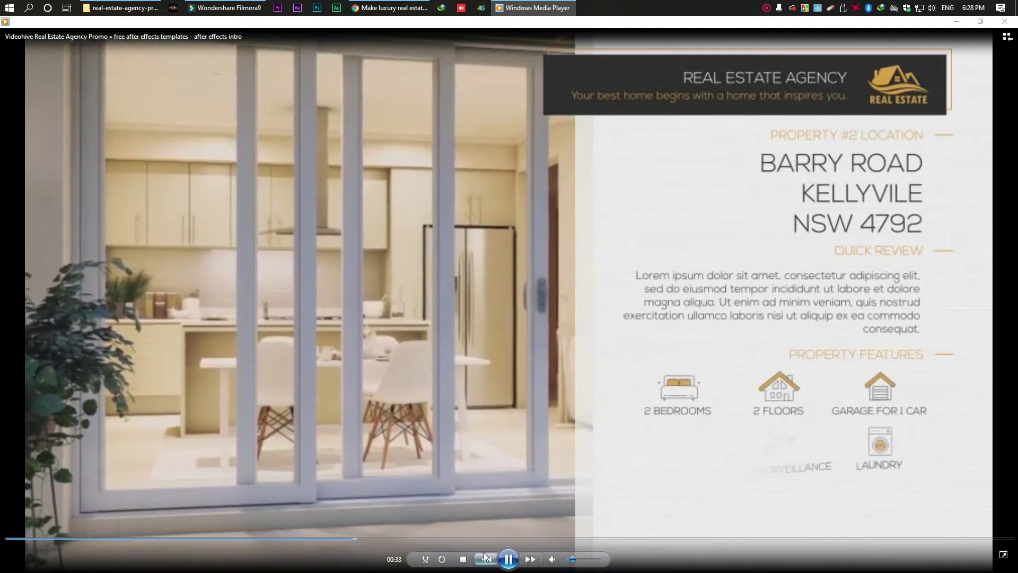
click(494, 552)
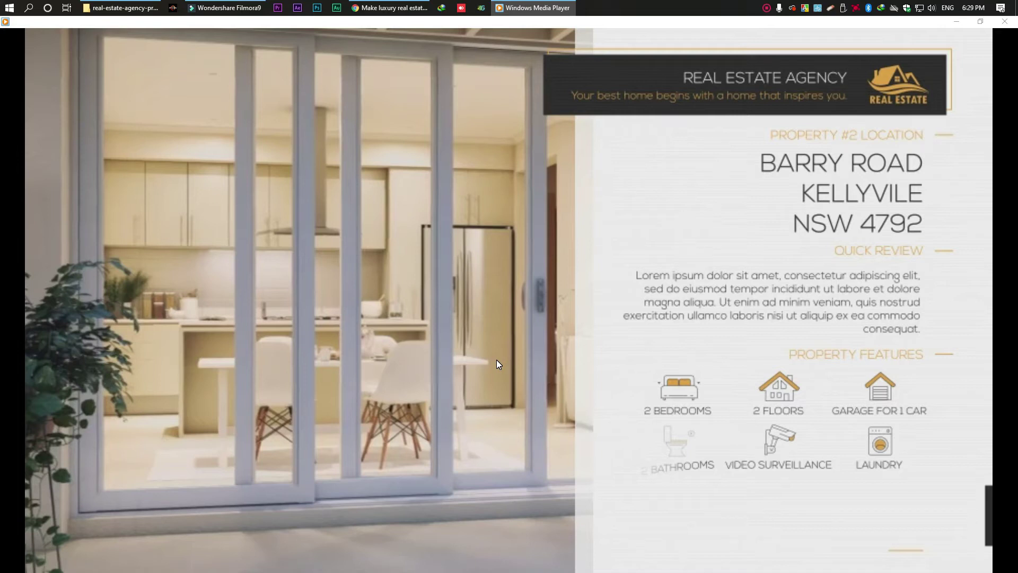
mouse_move(368, 291)
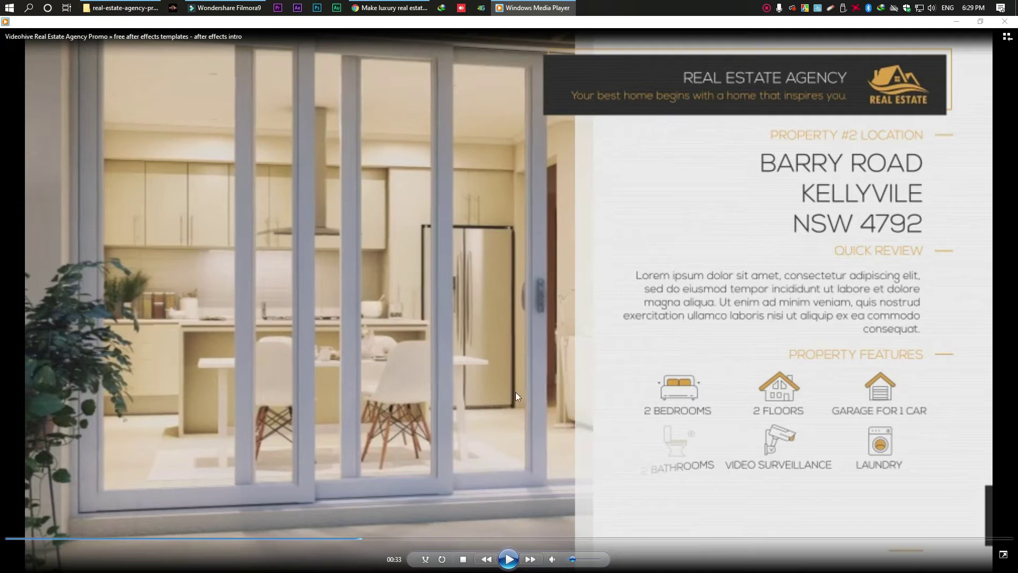
Play on and skip ahead to the Property #3 scene, pause there and close the video player
click(509, 559)
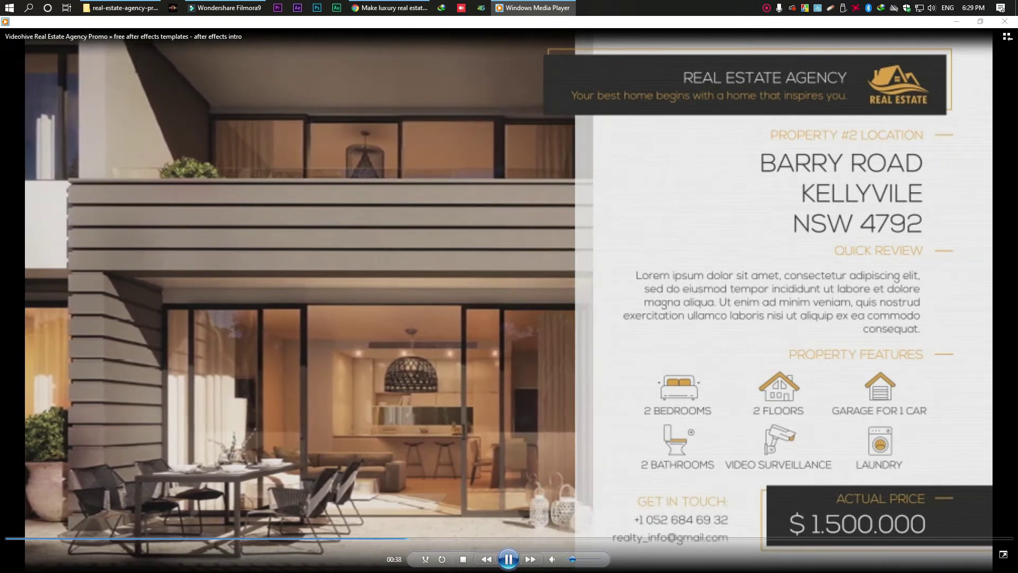
click(486, 539)
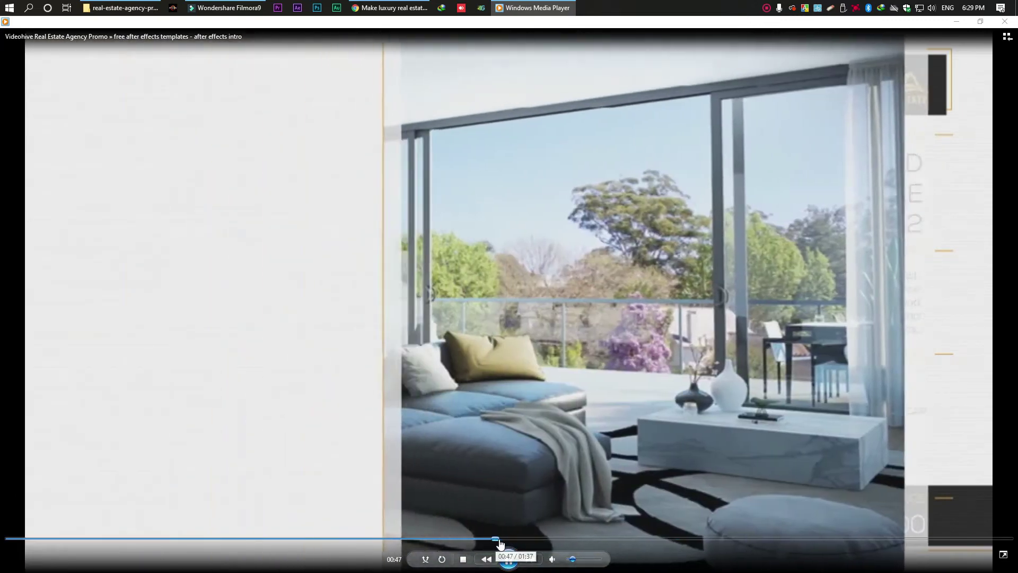
click(530, 539)
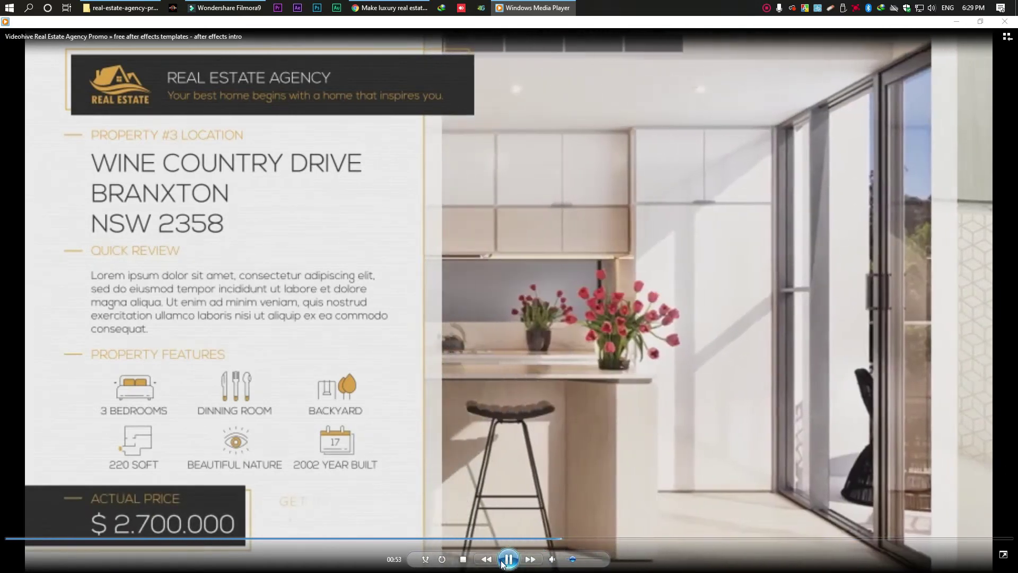
click(368, 177)
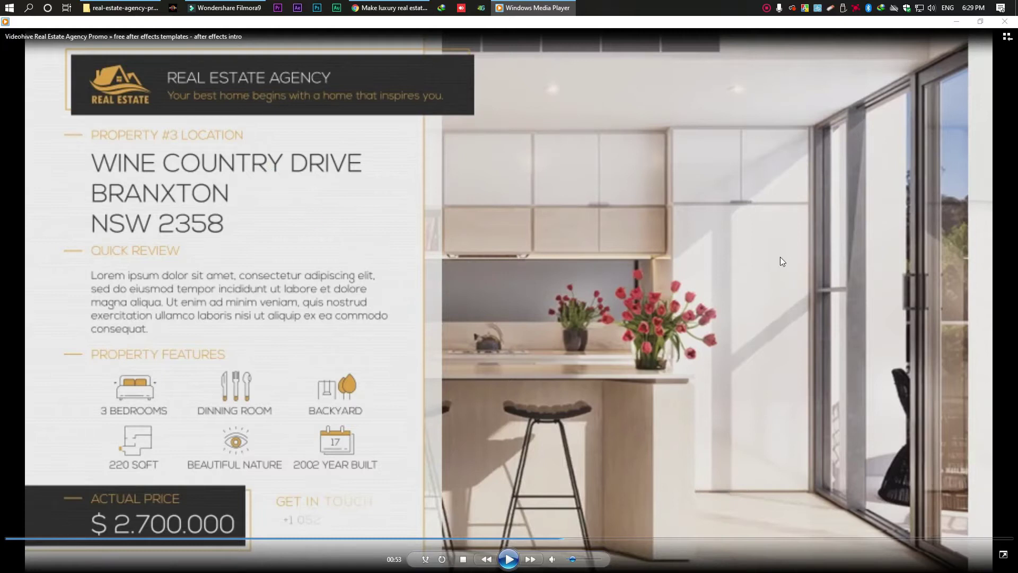
click(1005, 21)
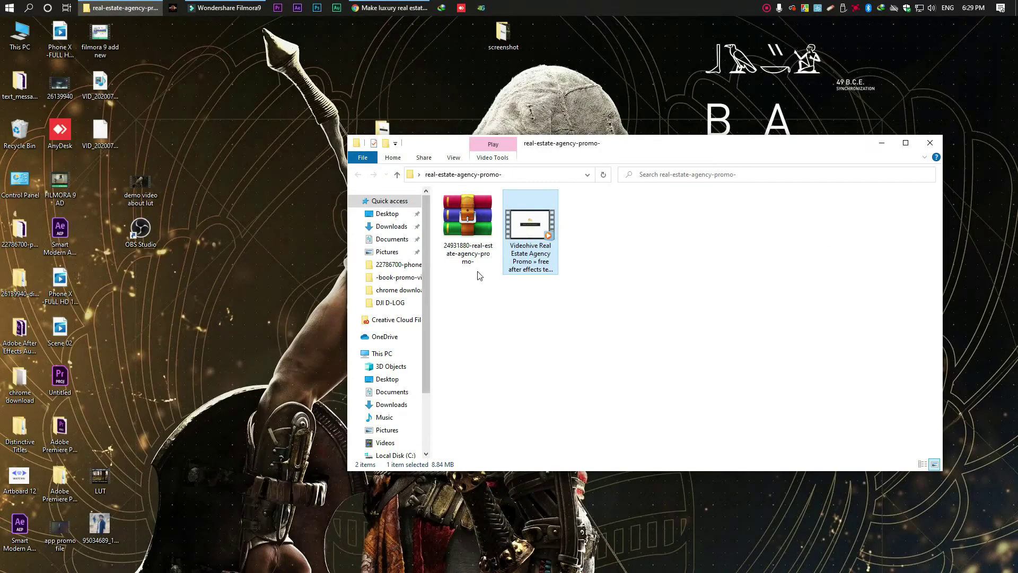
Extract the 24931880-real-estate-agency-promo archive into its own folder, keeping the default extraction options
click(469, 228)
right_click(468, 228)
click(489, 266)
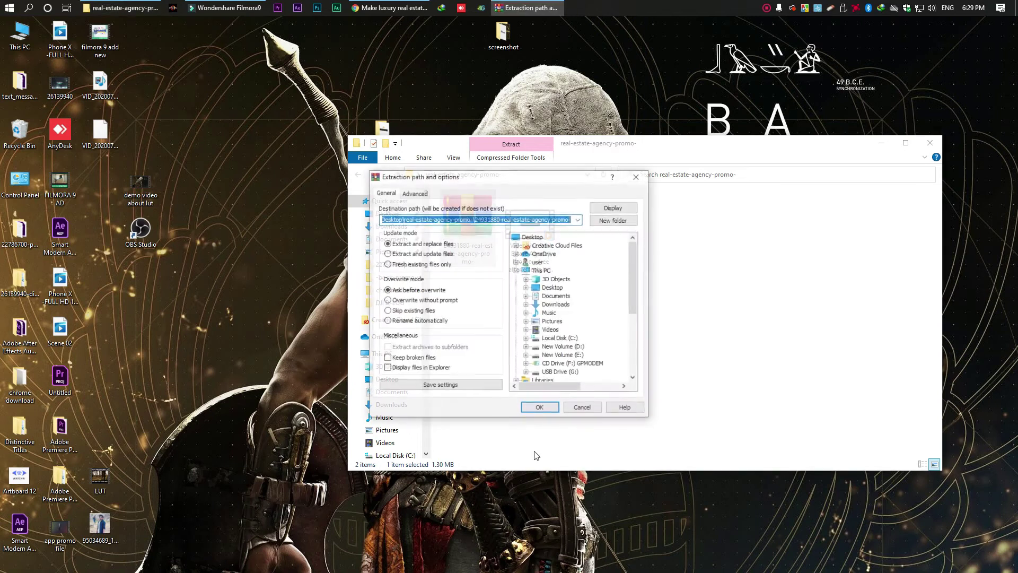
click(543, 413)
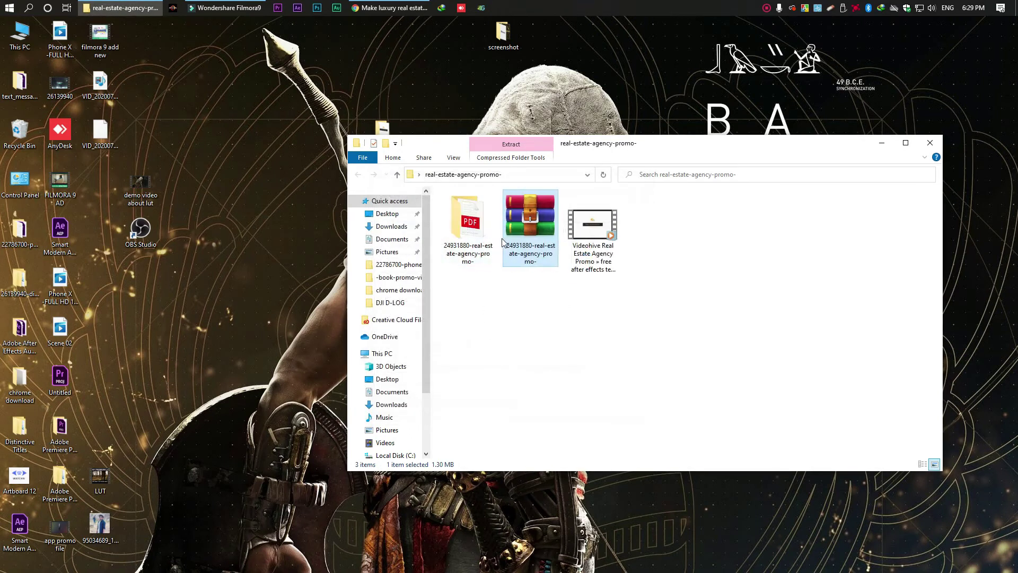
Open the Real_Estate_Agency project from the extracted folder in After Effects and accept the version conversion
double_click(465, 225)
double_click(482, 208)
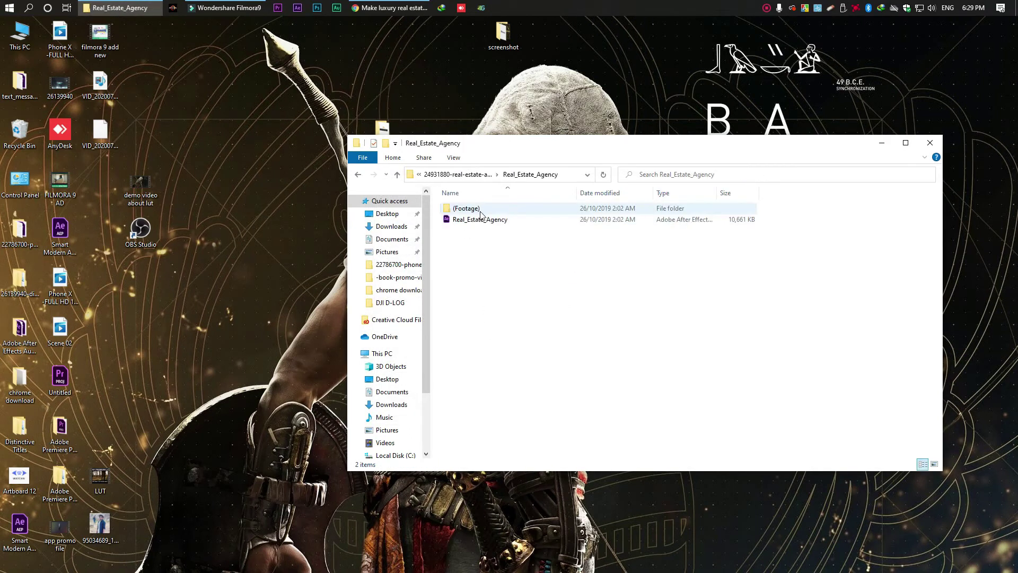
double_click(481, 219)
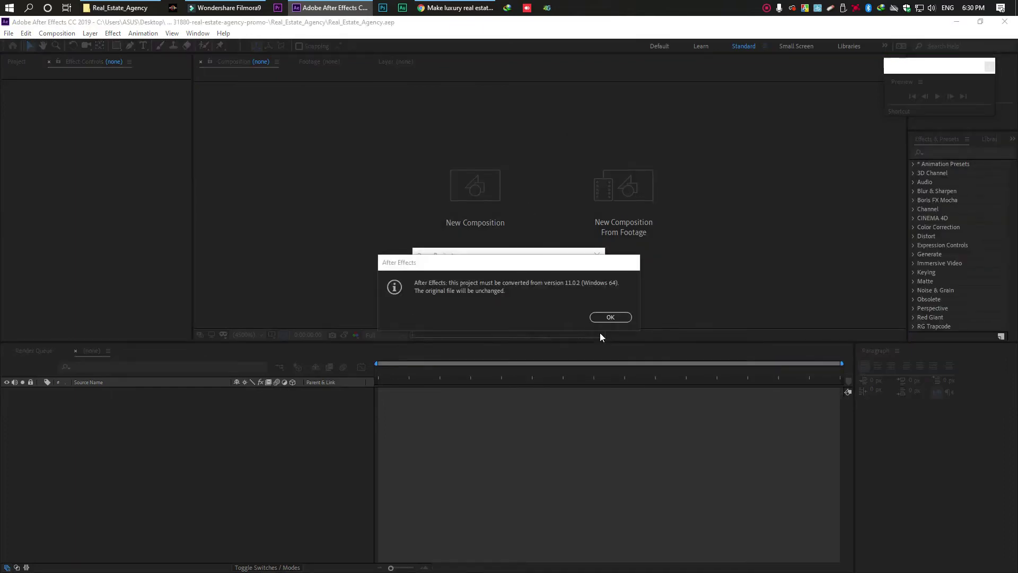
click(608, 318)
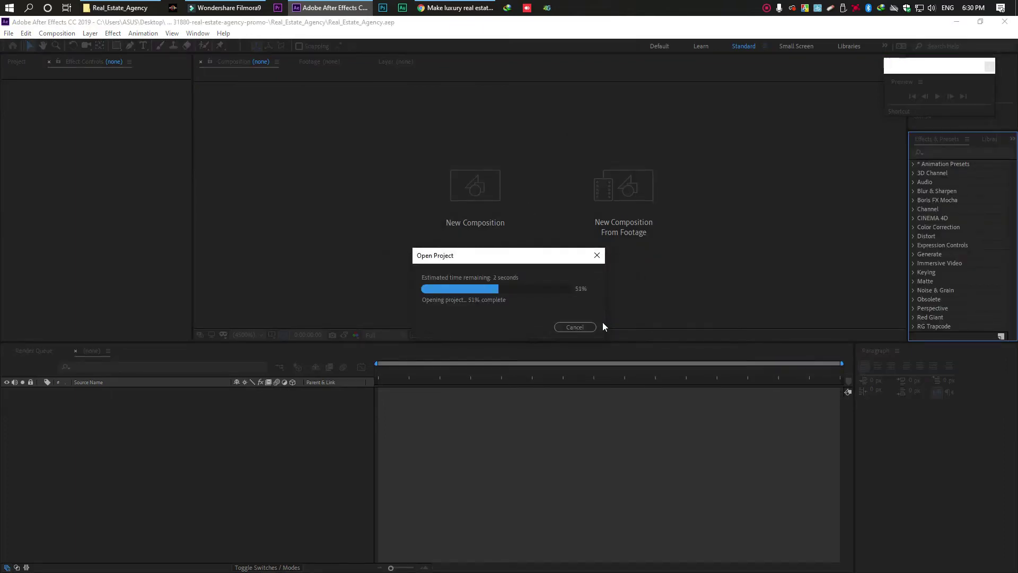
click(655, 152)
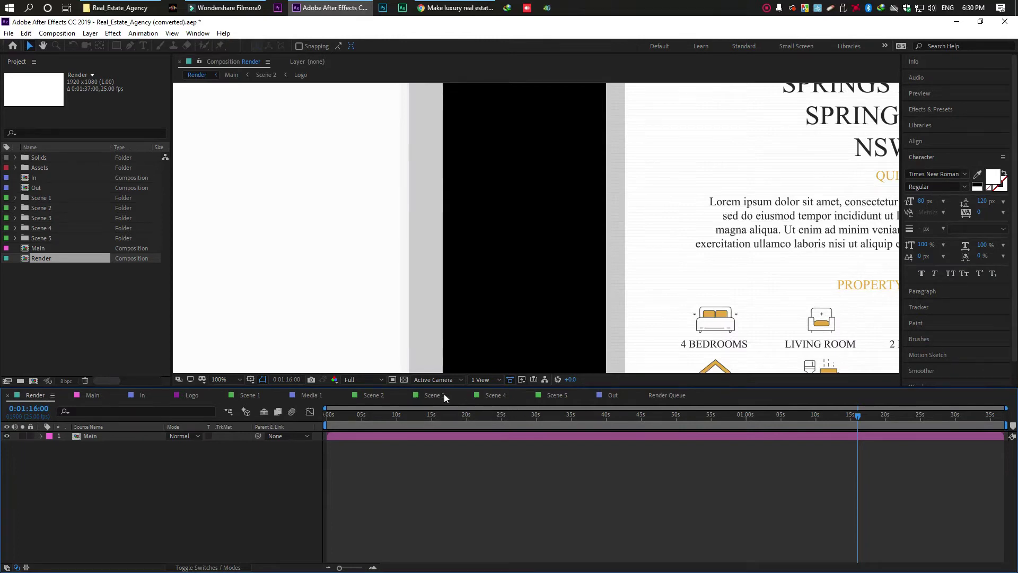
Set the composition preview to Quarter resolution and Fit magnification, and return the playhead to the start
click(365, 378)
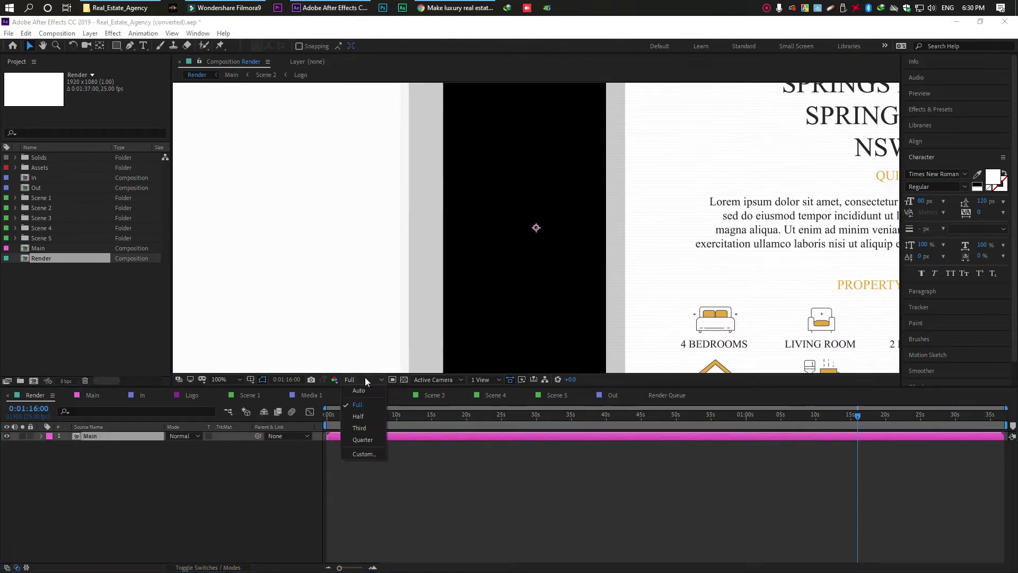
click(355, 439)
click(228, 380)
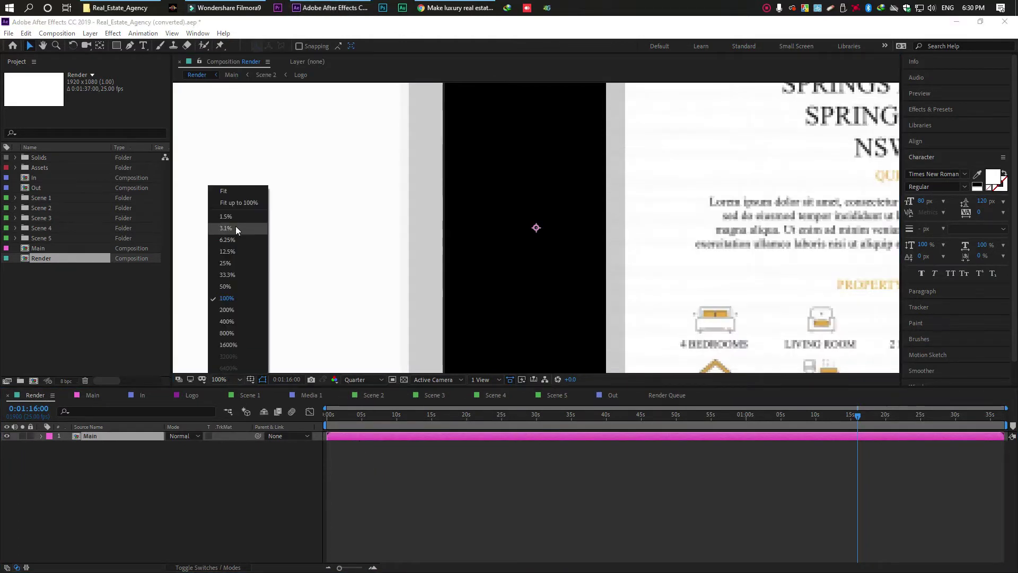
click(226, 191)
drag(332, 415, 289, 462)
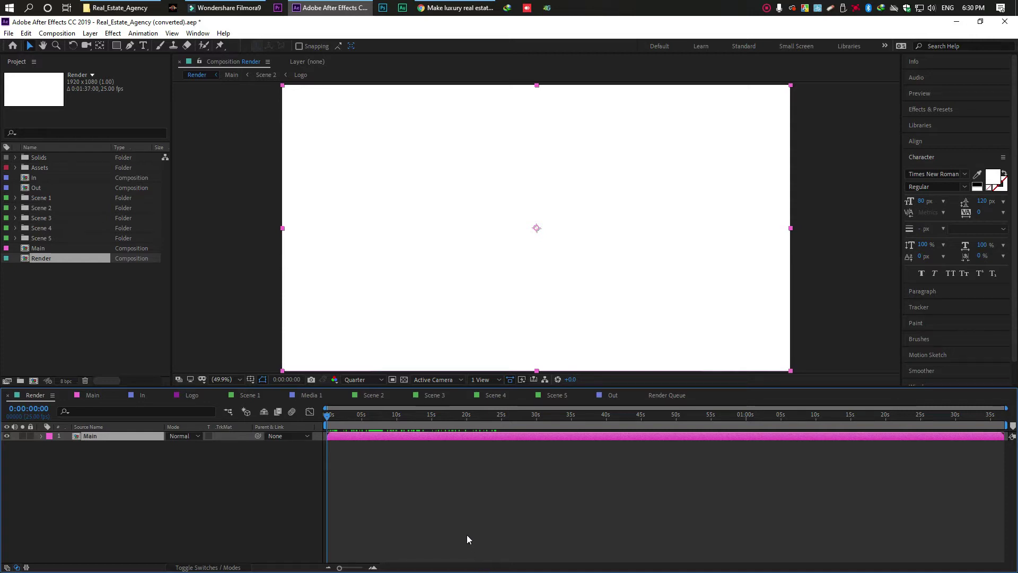
Try Pink and Blue label colours on the Main layer and settle on Yellow
click(48, 436)
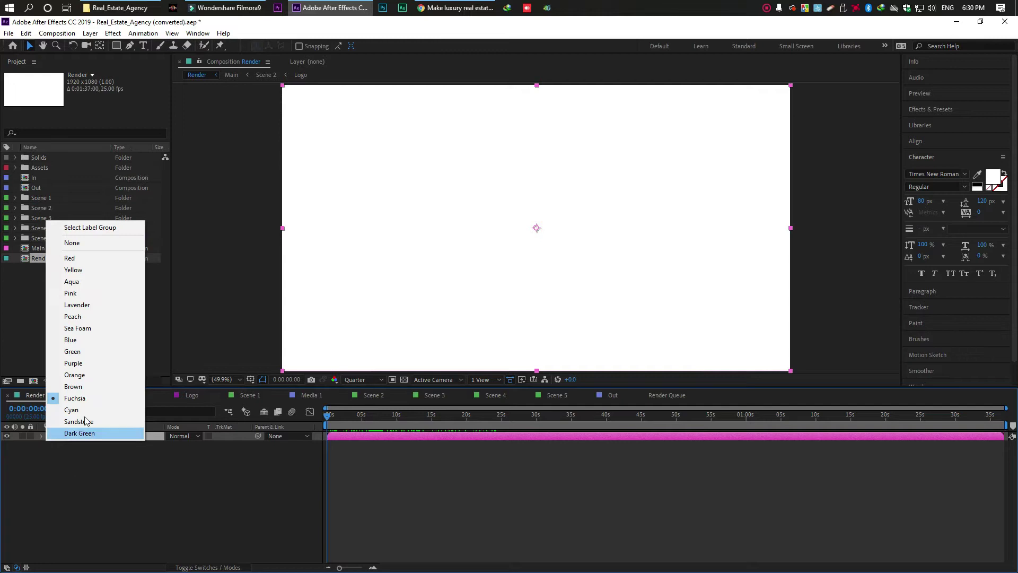
click(71, 292)
click(48, 436)
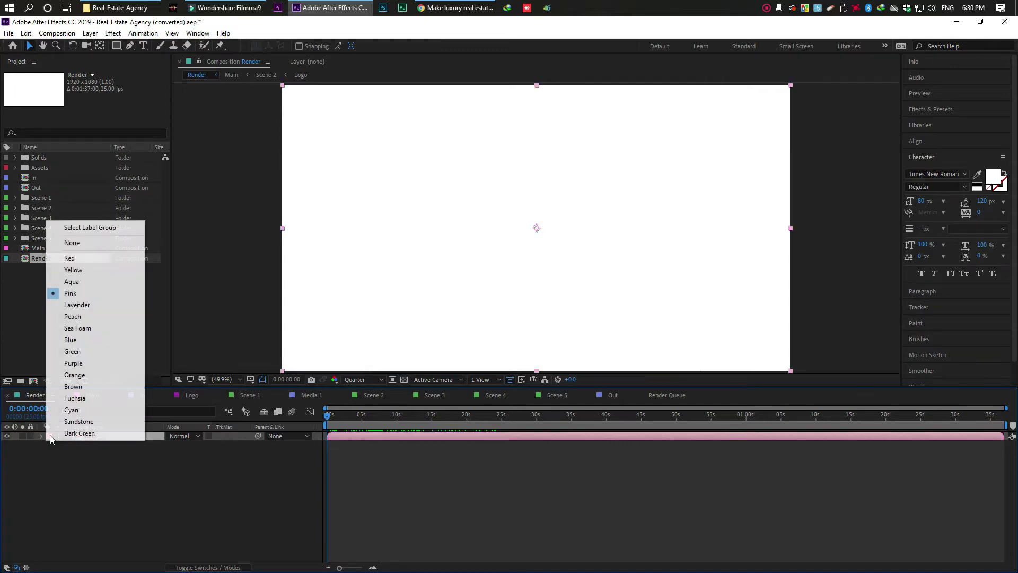
click(83, 340)
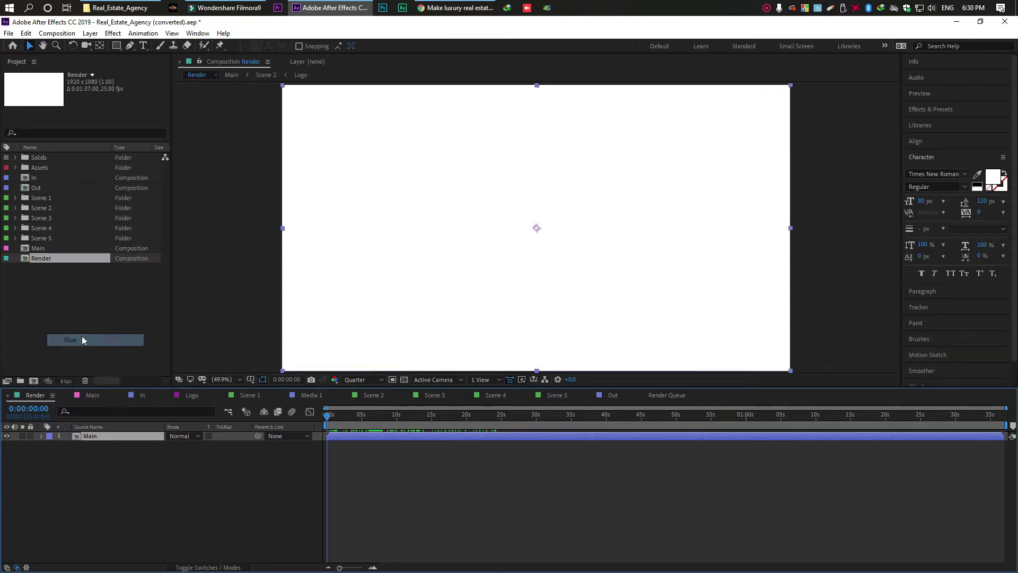
click(52, 436)
click(74, 271)
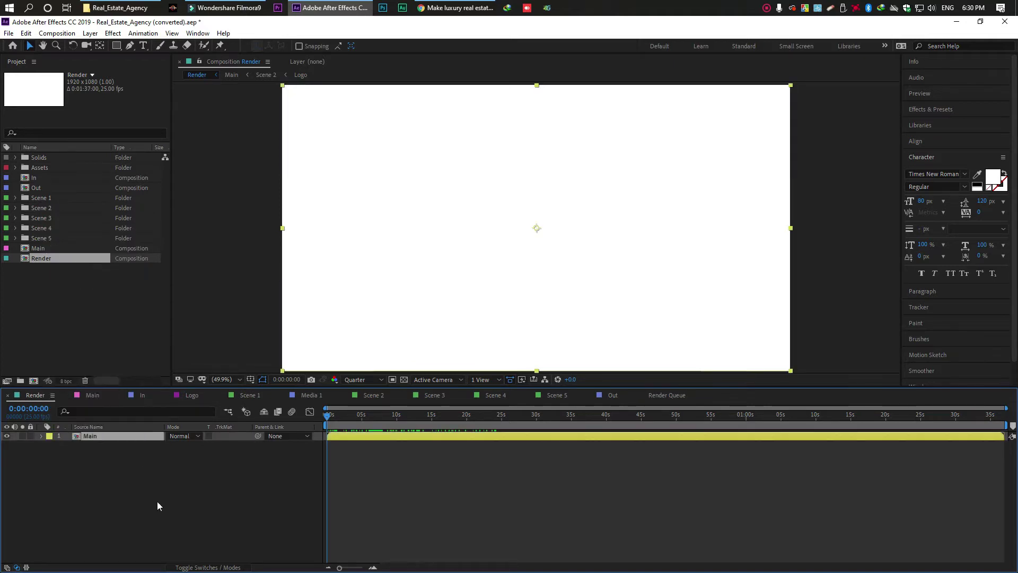
Move the Render composition's playhead to 5 seconds and open the Main composition
mouse_move(365, 418)
mouse_down()
mouse_move(432, 418)
mouse_move(361, 412)
mouse_up()
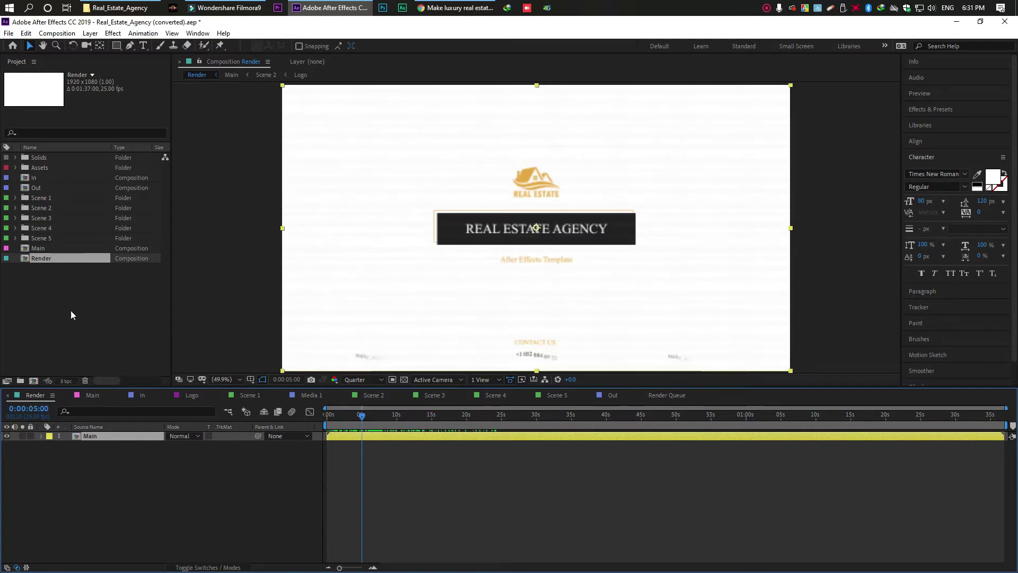
double_click(41, 248)
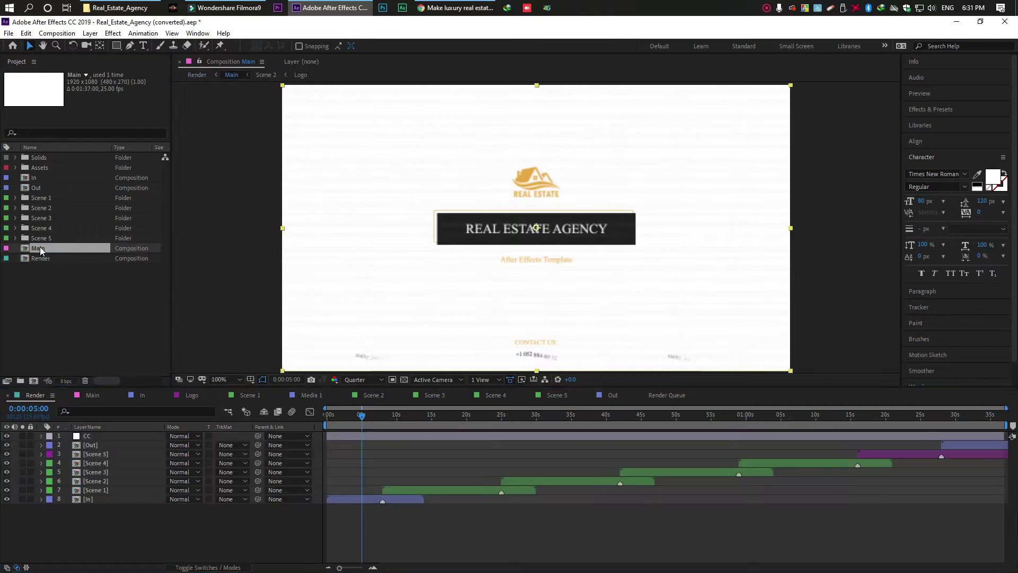
Scrub the Main composition's timeline to 0:00:25:03 and back to 0:00:08:09, with its preview magnification set to Fit
drag(367, 412, 502, 440)
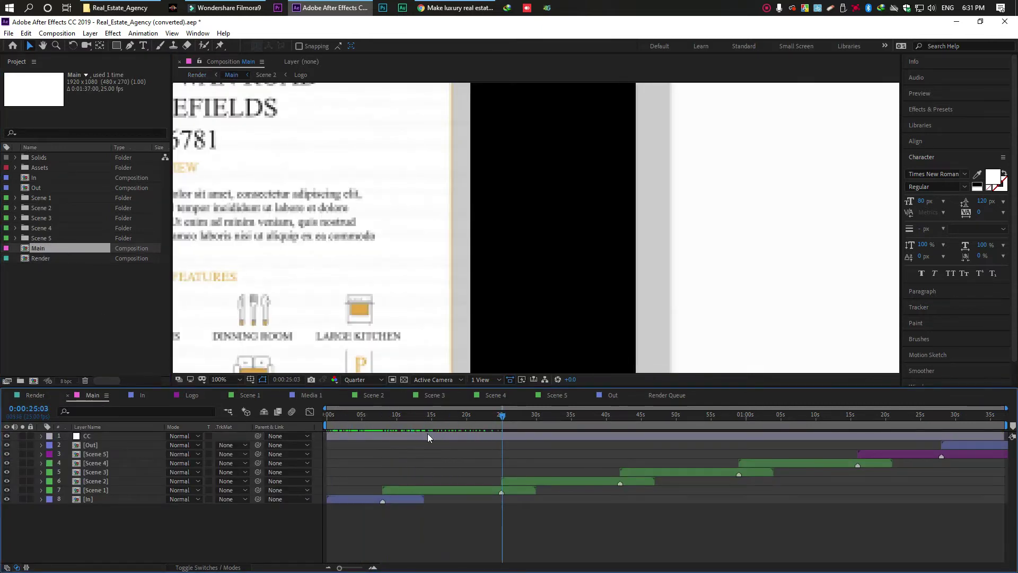
click(215, 380)
click(228, 190)
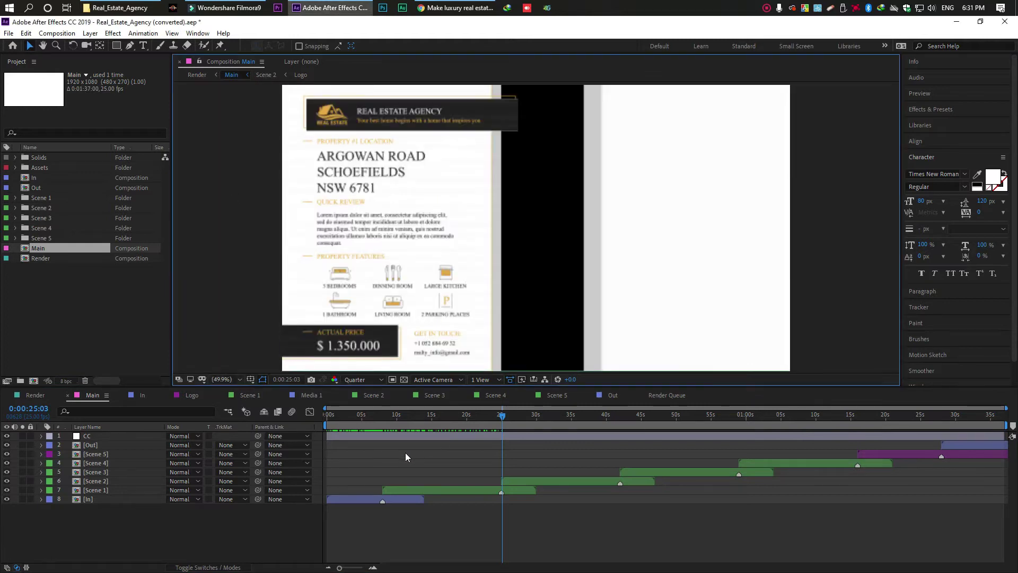
drag(367, 412, 385, 428)
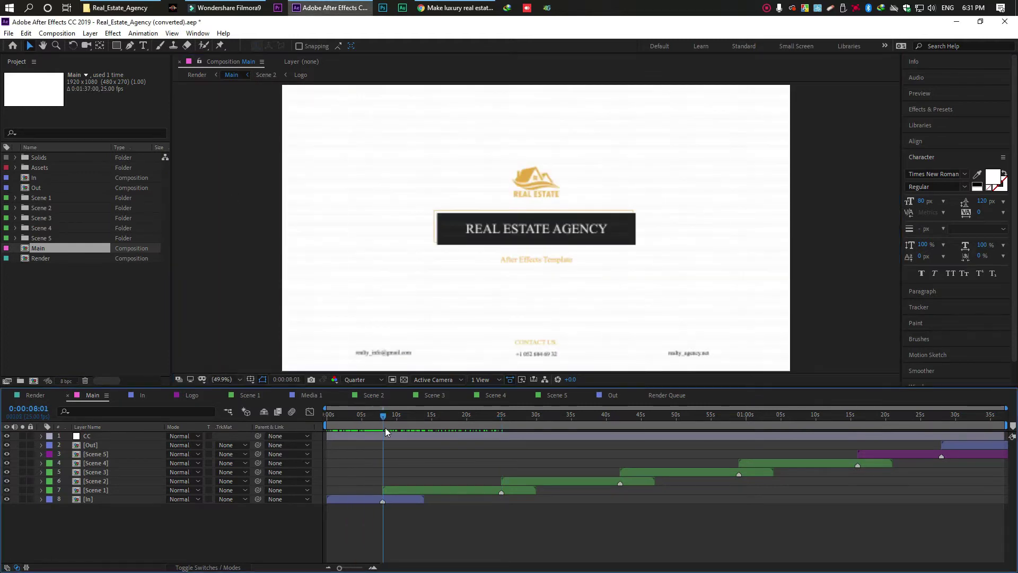
click(44, 208)
click(43, 228)
click(42, 239)
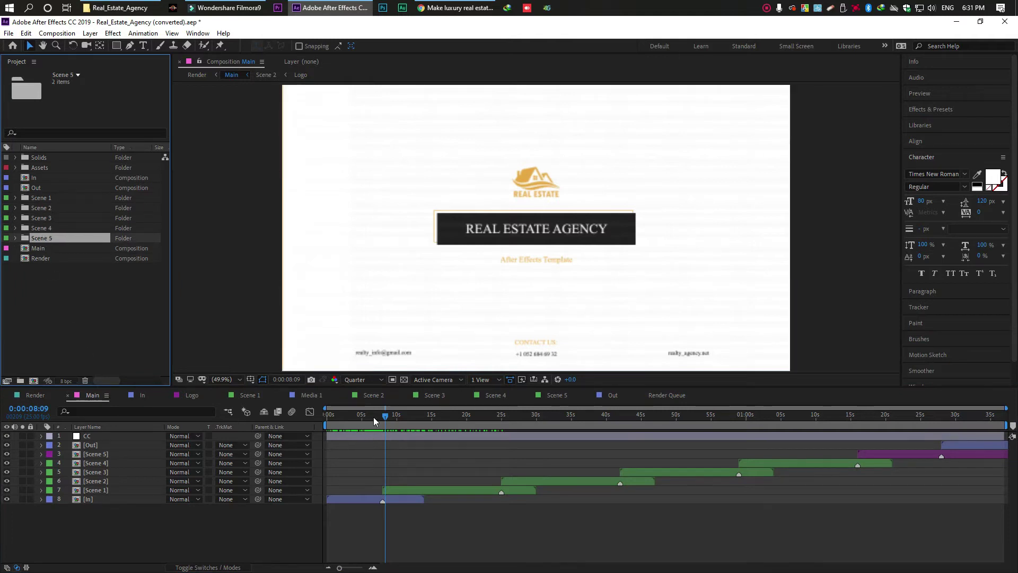
Open the In composition at 0:00:05:04 with Fit magnification and toggle Shape Layer 3's visibility to check the background
drag(384, 414, 363, 423)
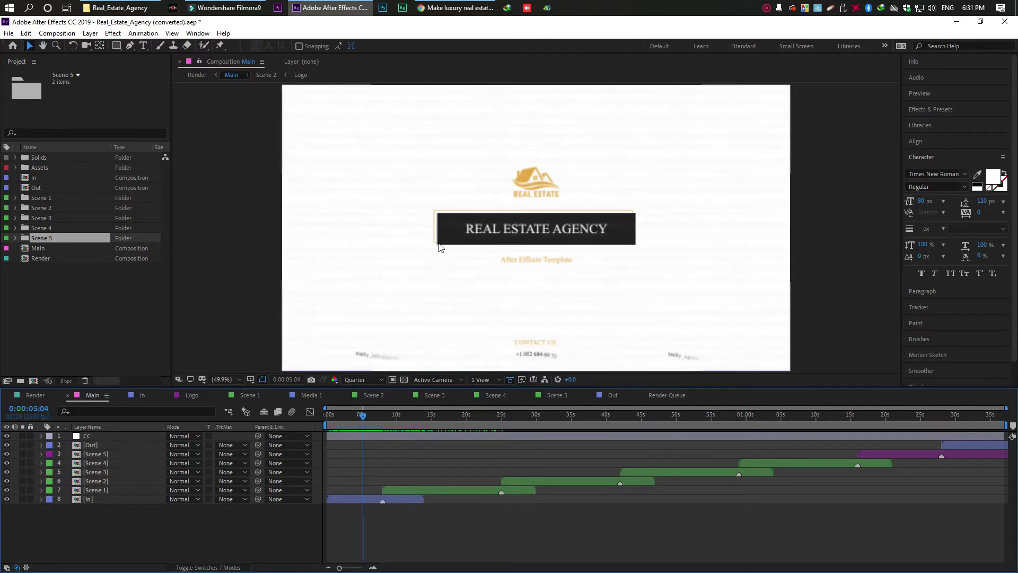
double_click(364, 497)
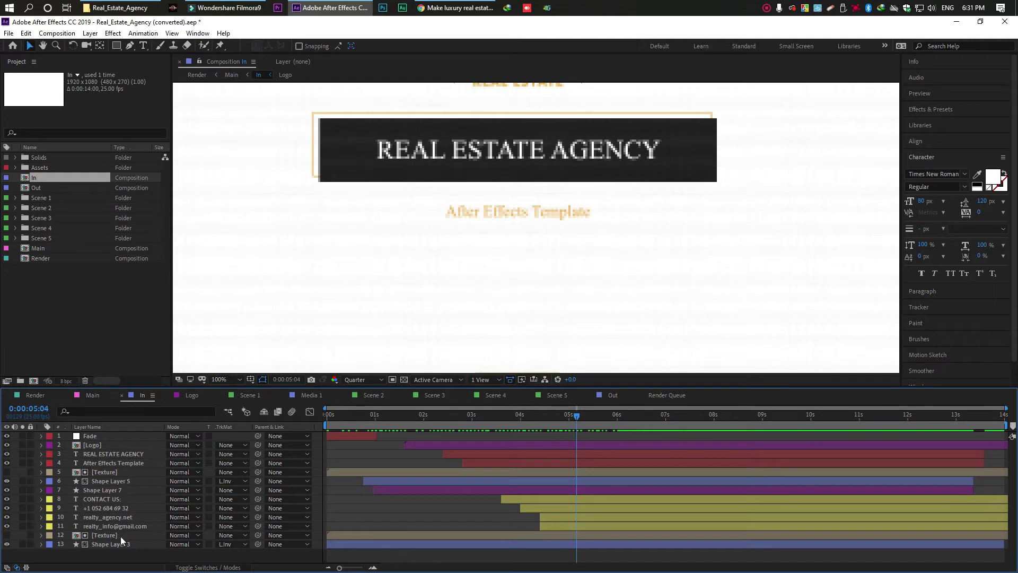
click(224, 380)
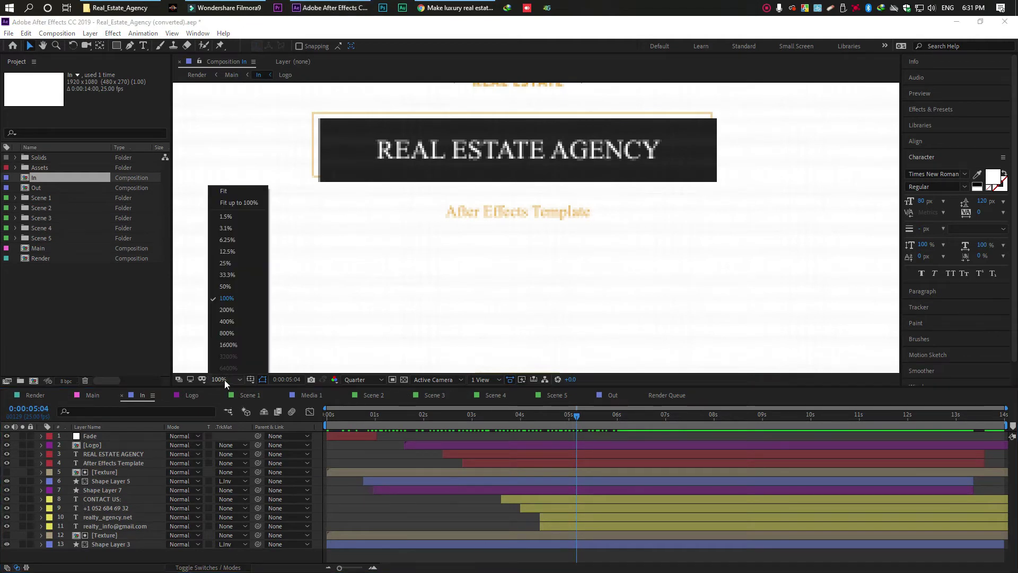
click(258, 191)
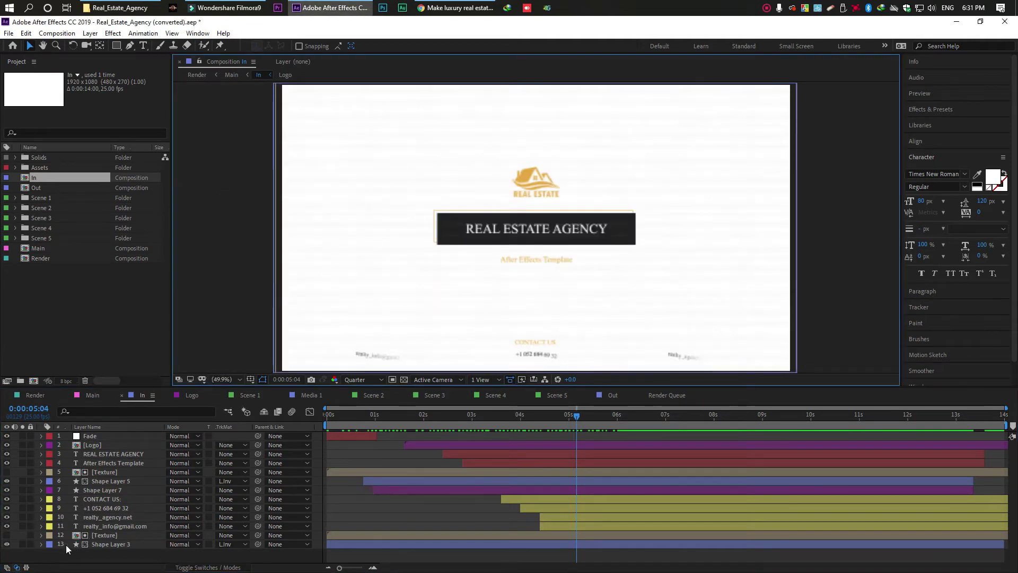
click(8, 543)
click(8, 543)
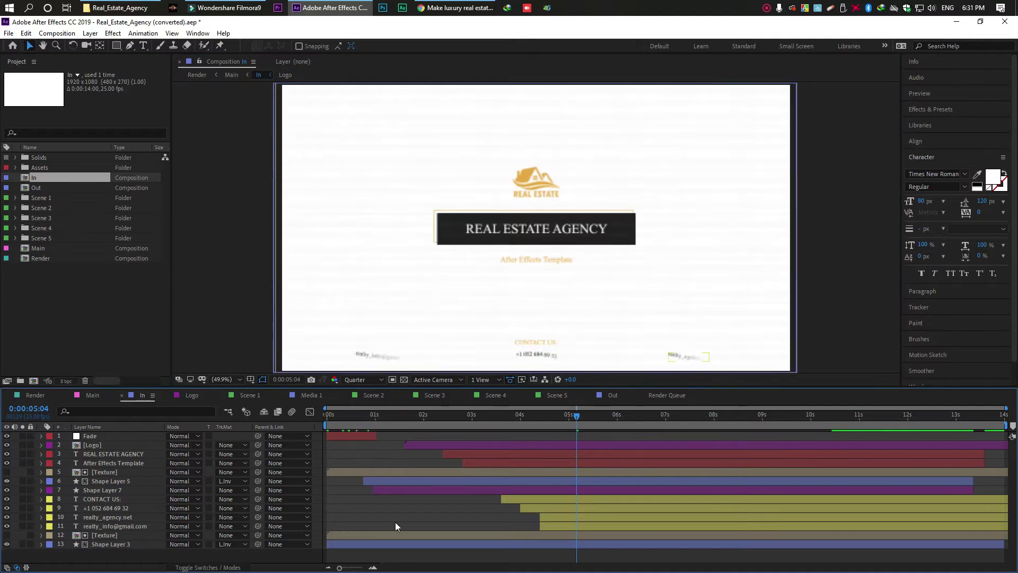
Import screenshot_20200628_190659.jpg from the desktop's screenshot folder into the In composition
key(super+d)
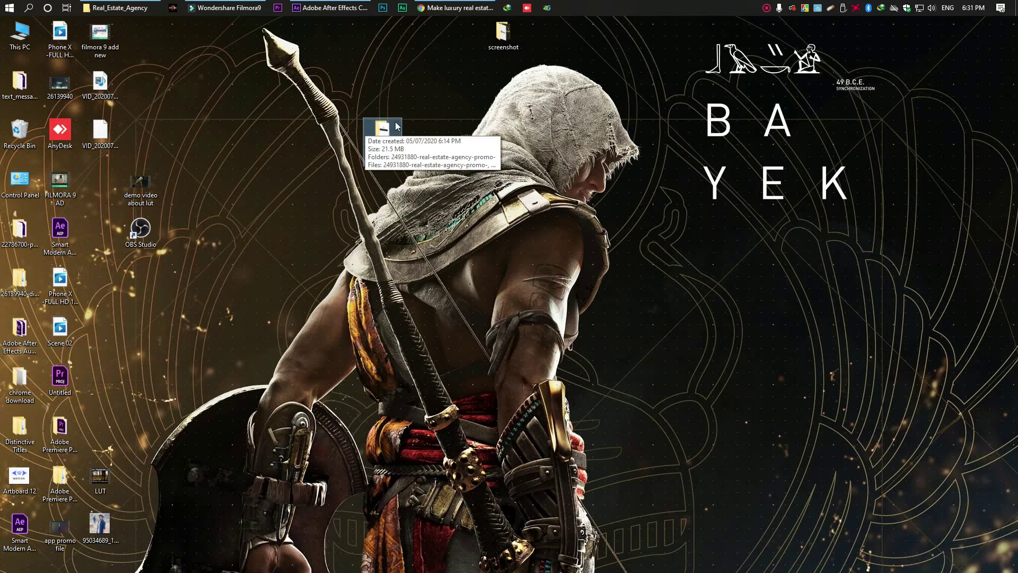
double_click(506, 38)
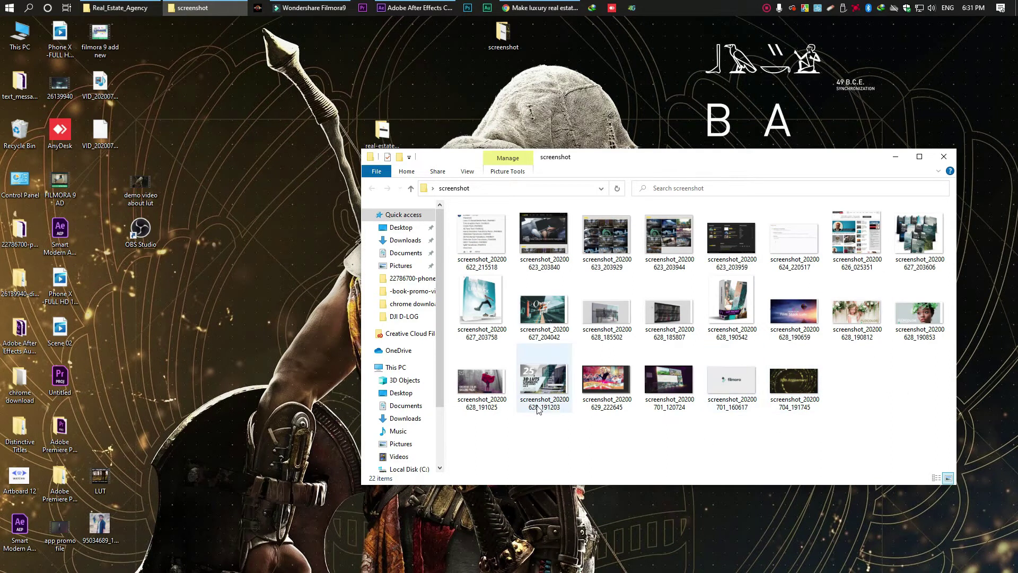
drag(799, 316, 133, 561)
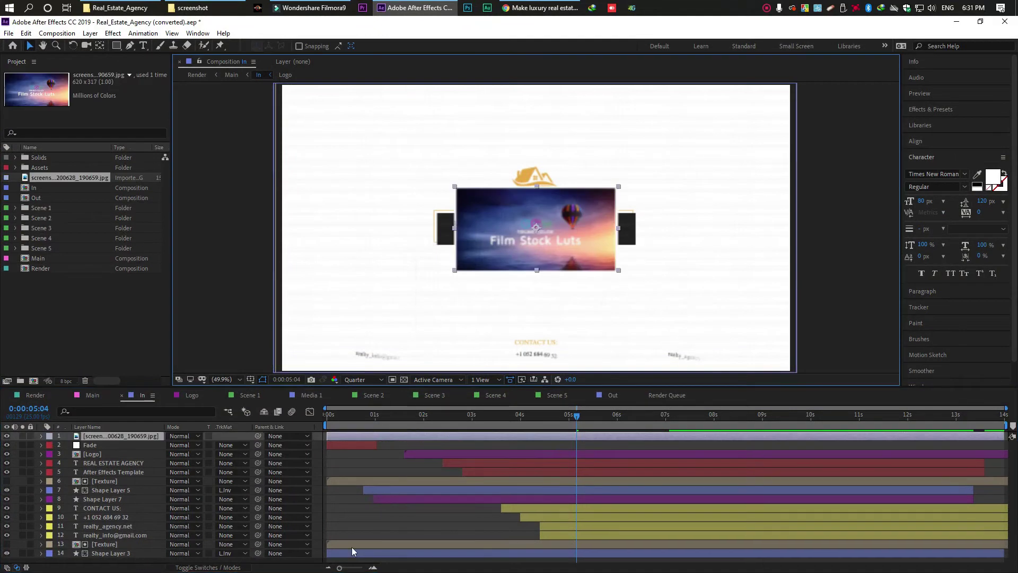
Shift the imported image layer slightly earlier in time and place it beneath Shape Layer 3
drag(362, 436, 369, 435)
mouse_move(370, 560)
mouse_down()
mouse_move(340, 542)
mouse_move(351, 437)
mouse_move(361, 544)
mouse_up()
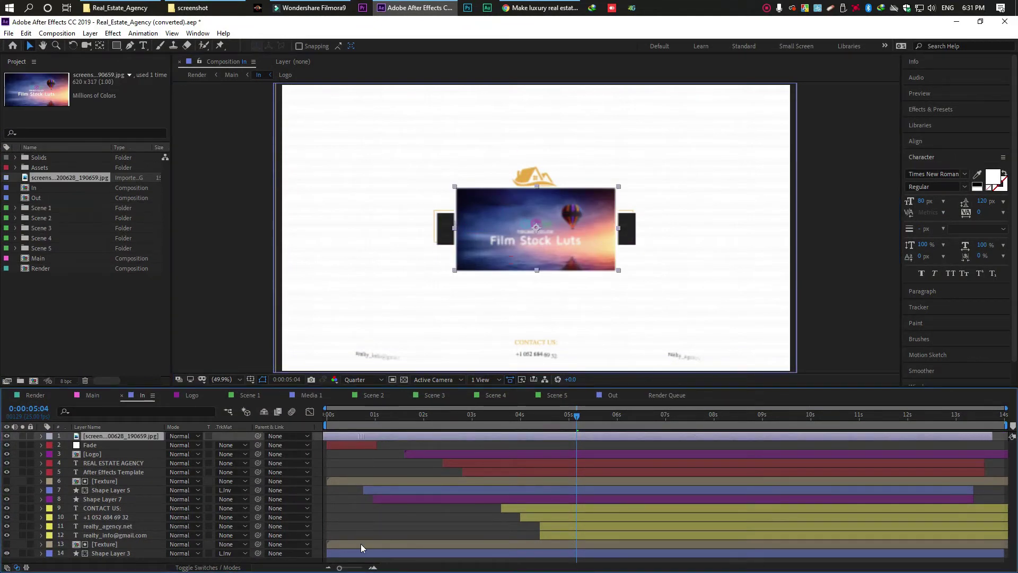
drag(130, 437, 127, 557)
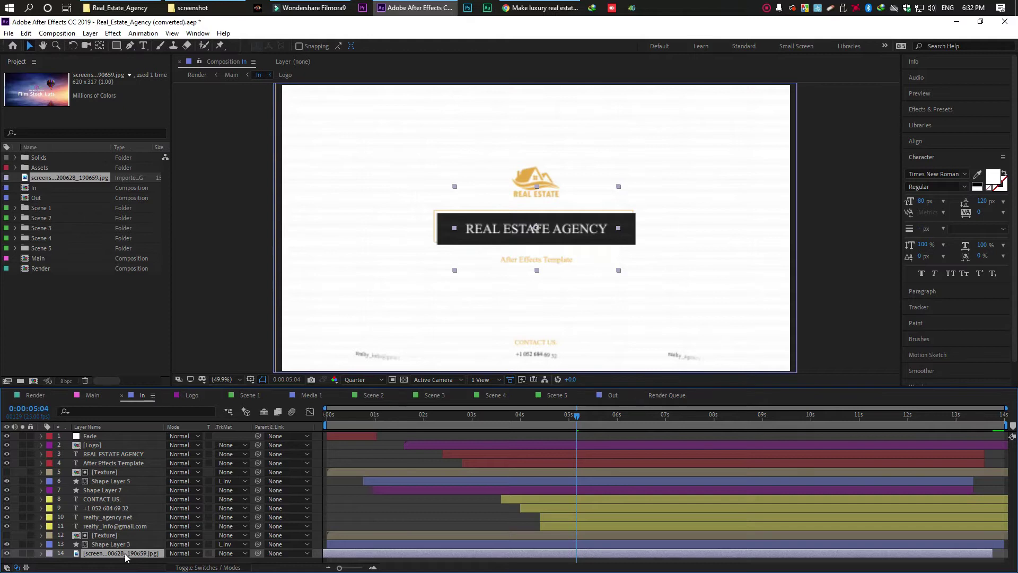
Hide Shape Layer 3, then scale the image layer to 359% and position it to cover the frame
key(s)
drag(181, 559, 321, 569)
click(7, 540)
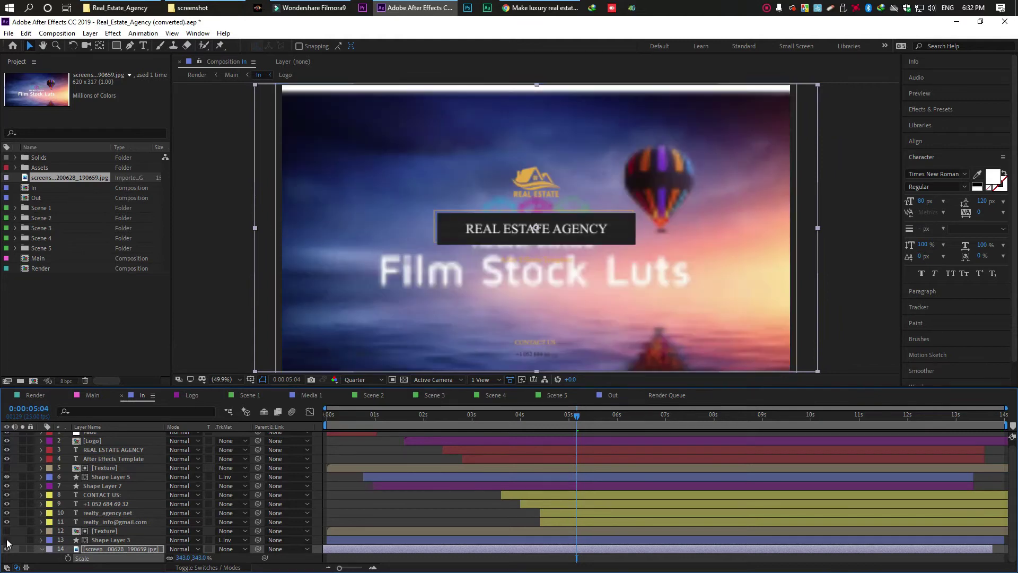
drag(323, 285, 327, 275)
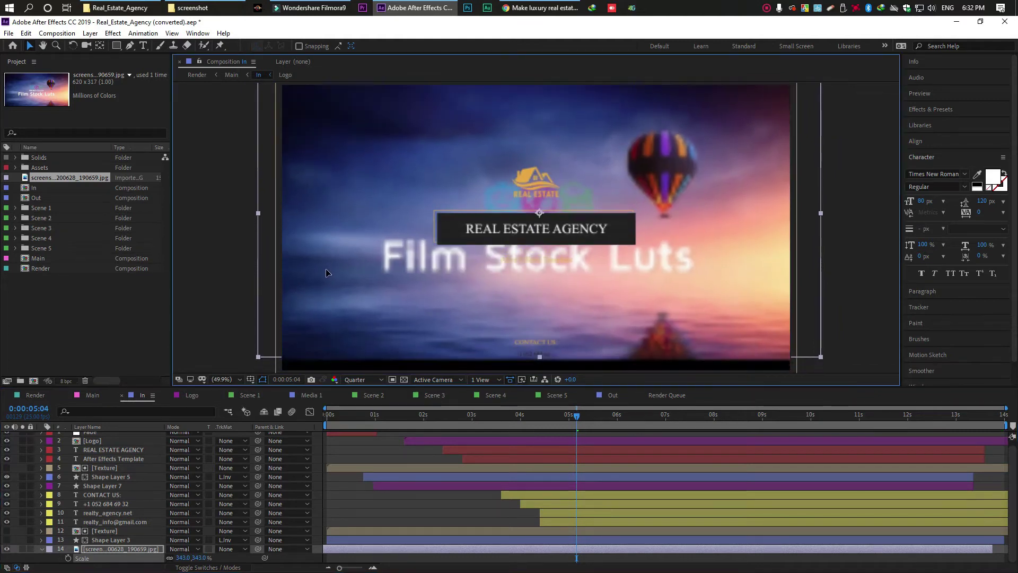
drag(186, 557, 196, 557)
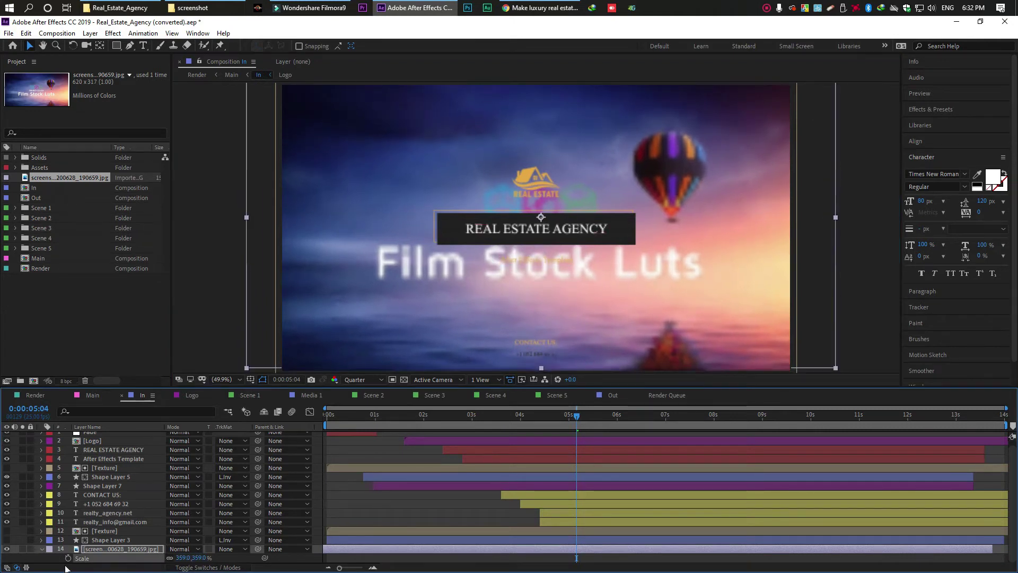
Lower the opacity of Shape Layer 3's Fill effect to 37%
click(43, 549)
click(44, 549)
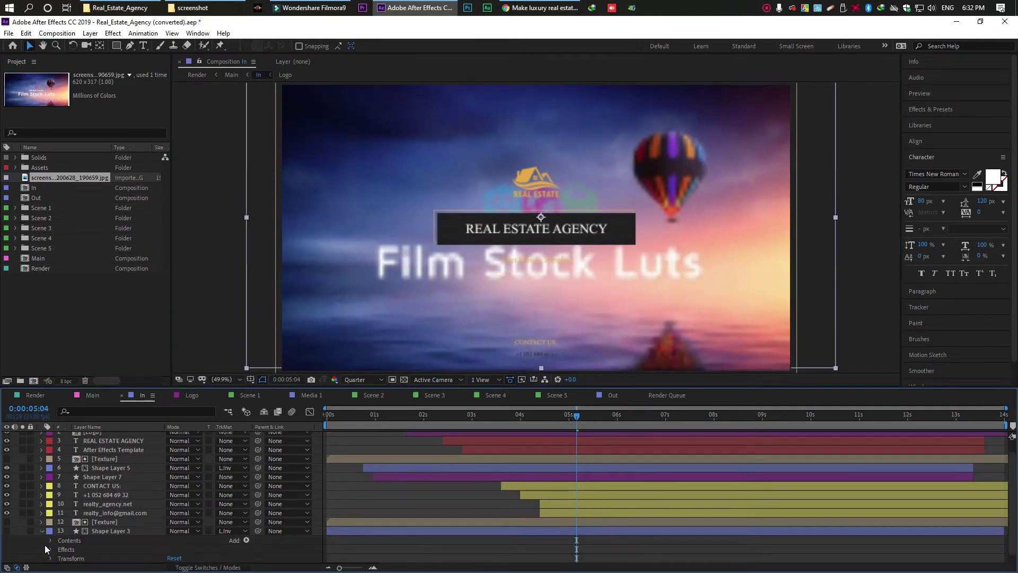
scroll(48, 549, down, 1)
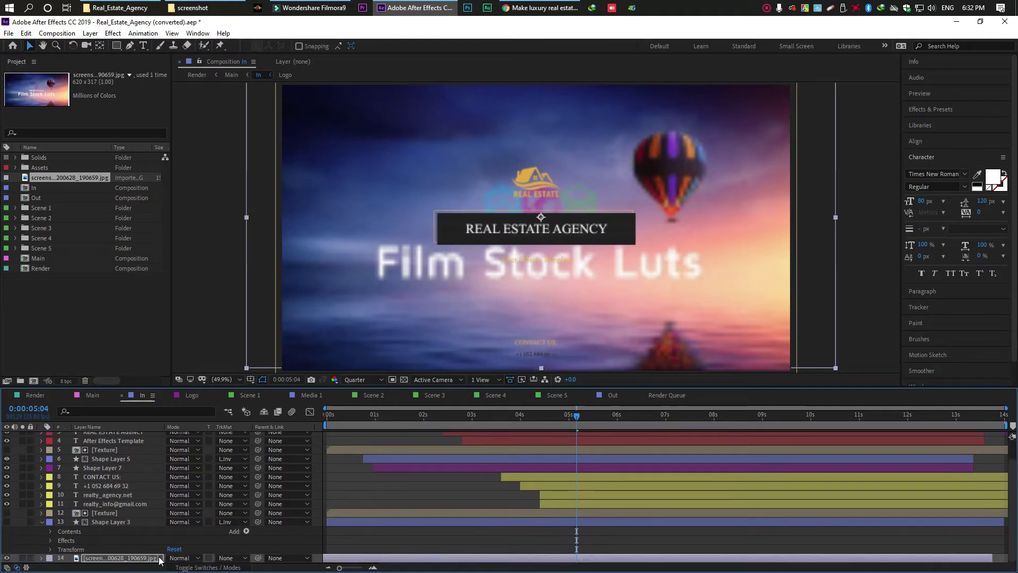
click(51, 541)
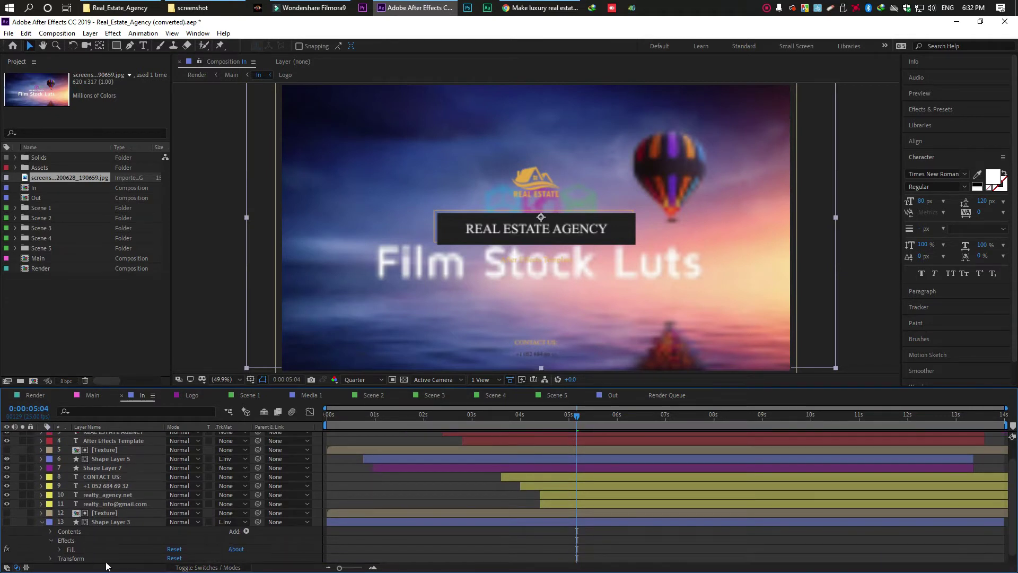
click(60, 541)
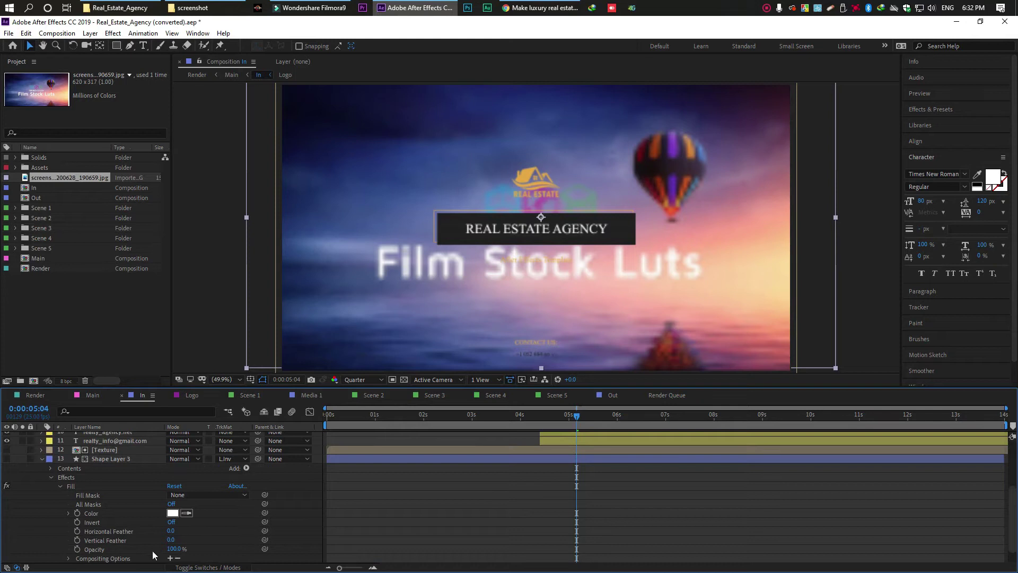
click(164, 550)
drag(164, 550, 117, 540)
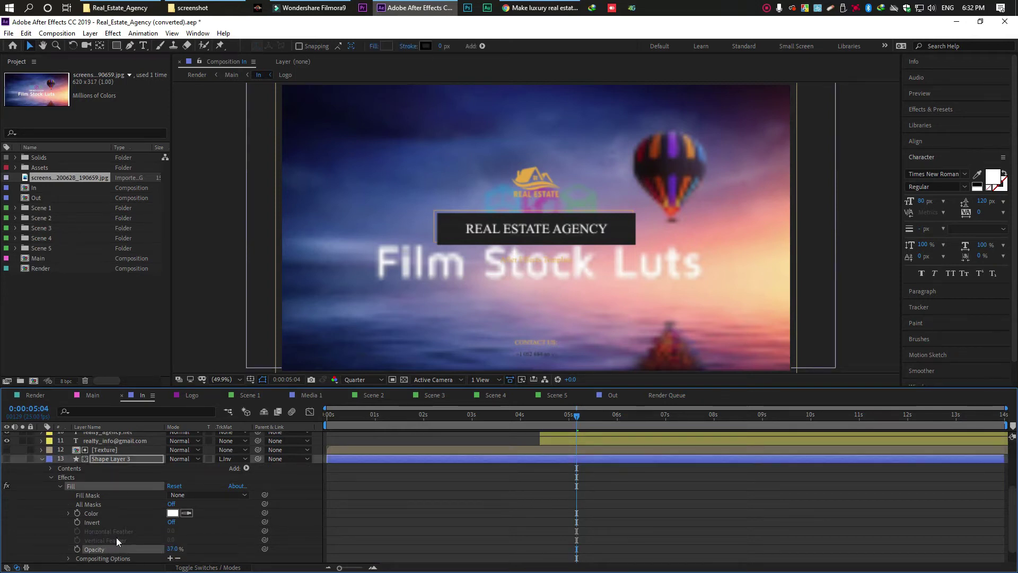
click(41, 459)
Set the imported image layer's opacity to 52%
click(104, 553)
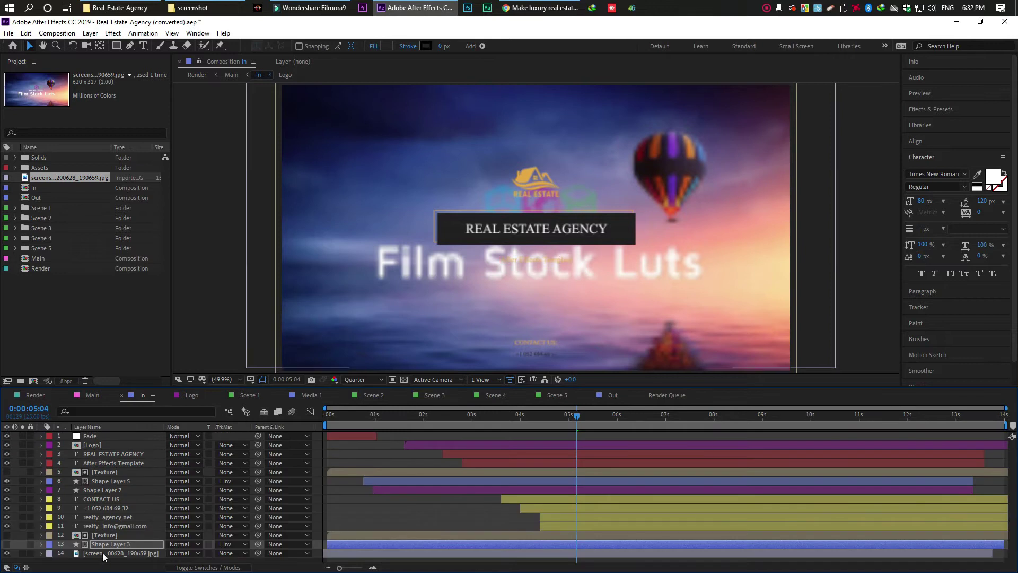
click(42, 553)
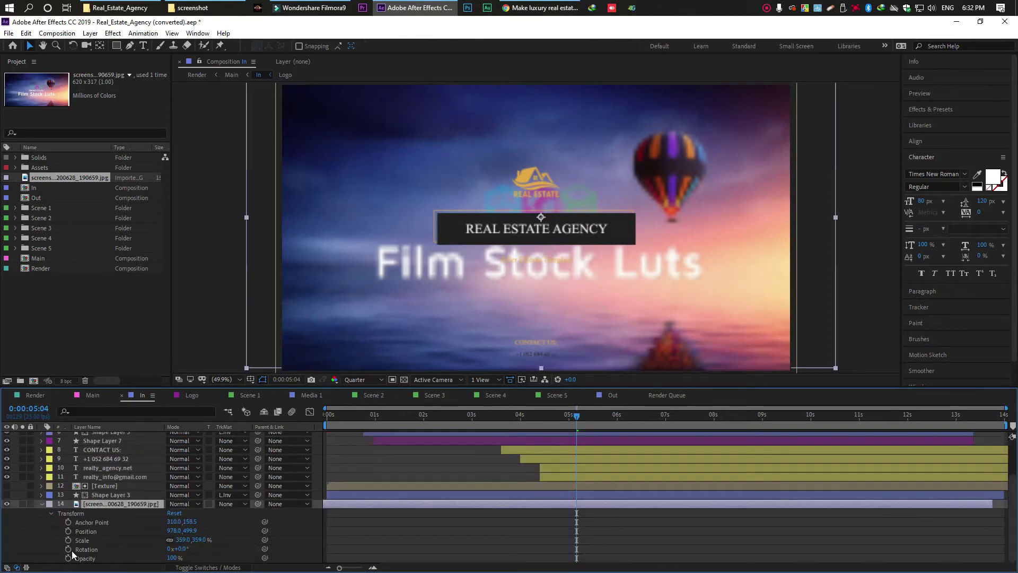
drag(172, 557, 141, 557)
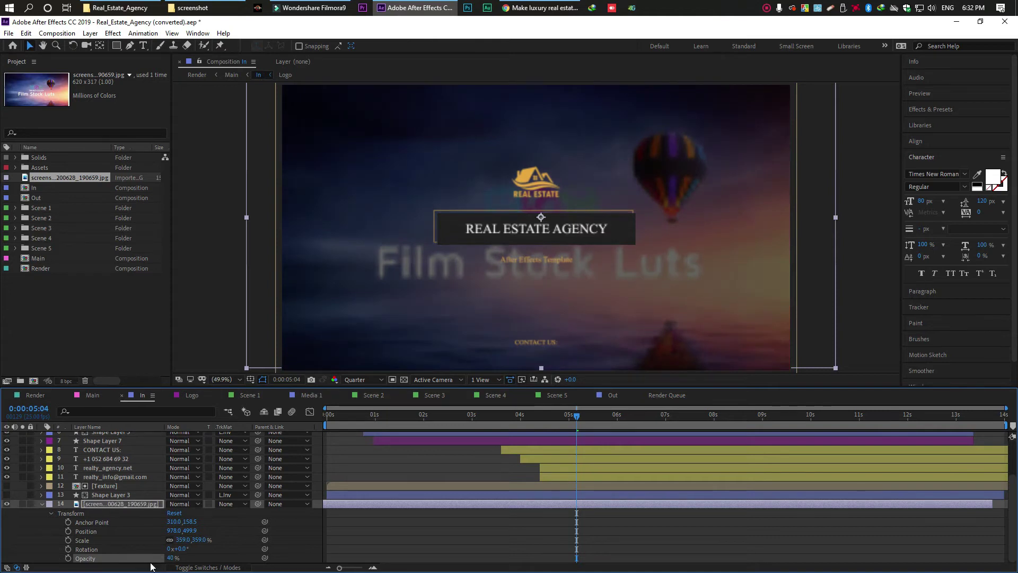
drag(170, 557, 182, 562)
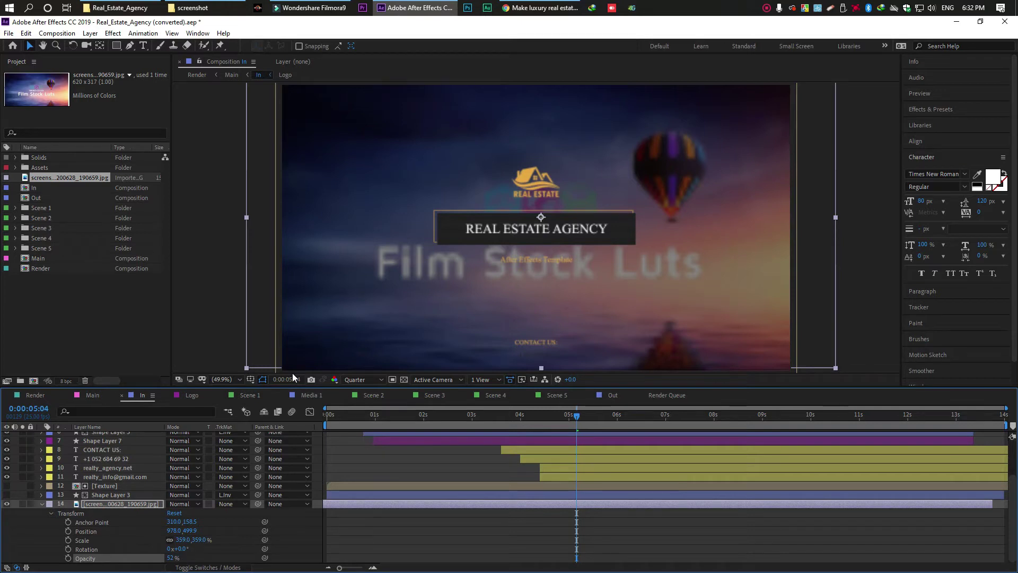
Preview the Main composition at Full resolution with the playhead at 0:00:06:09
click(87, 396)
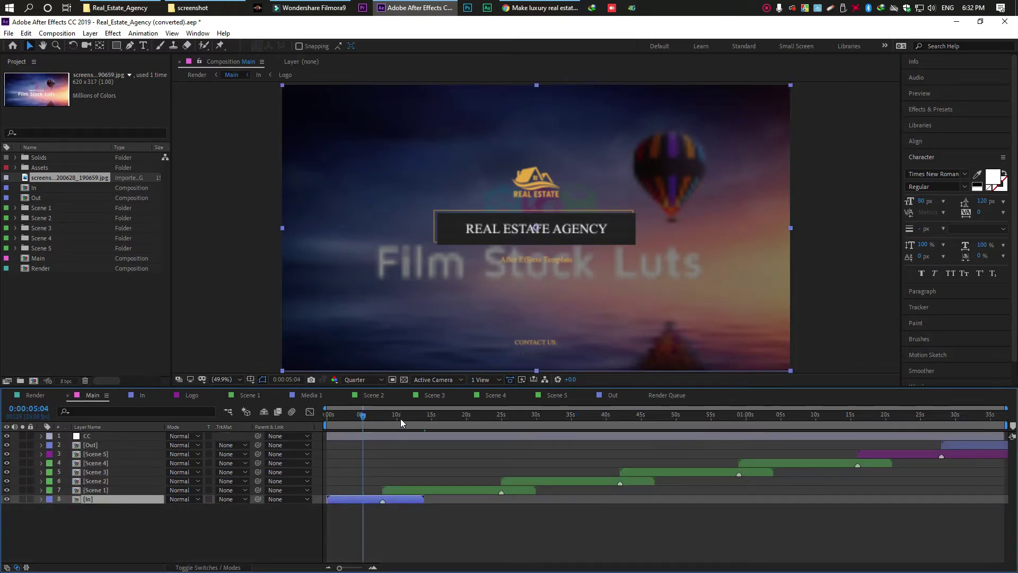
mouse_move(367, 417)
mouse_down()
mouse_move(330, 420)
mouse_move(368, 429)
mouse_up()
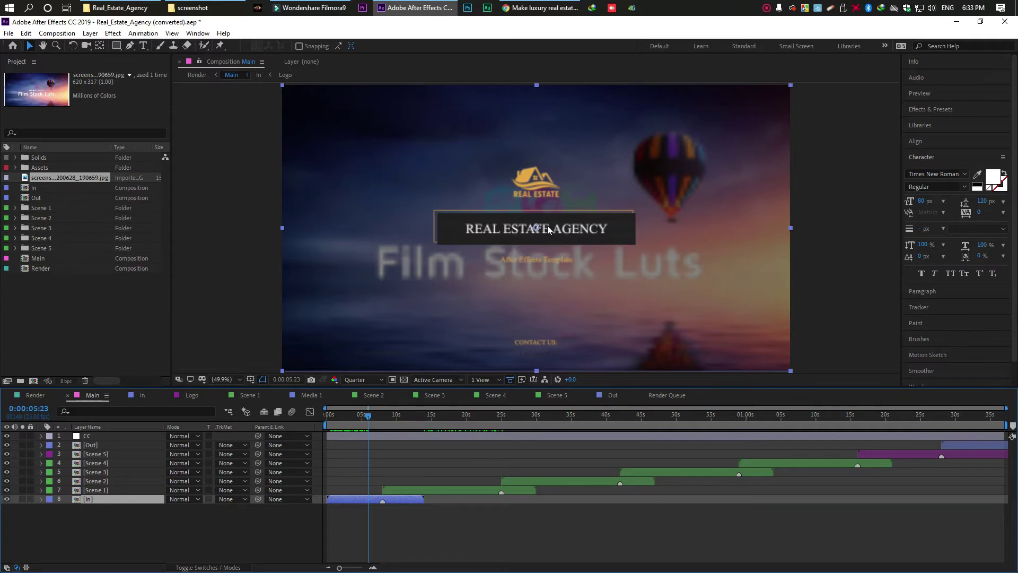
click(357, 380)
click(354, 407)
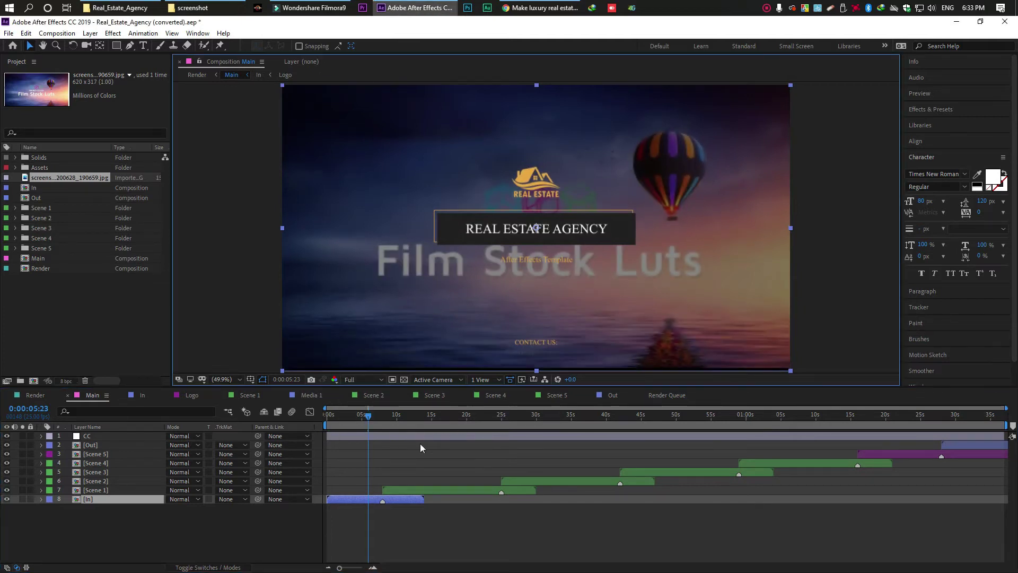
drag(370, 417, 372, 438)
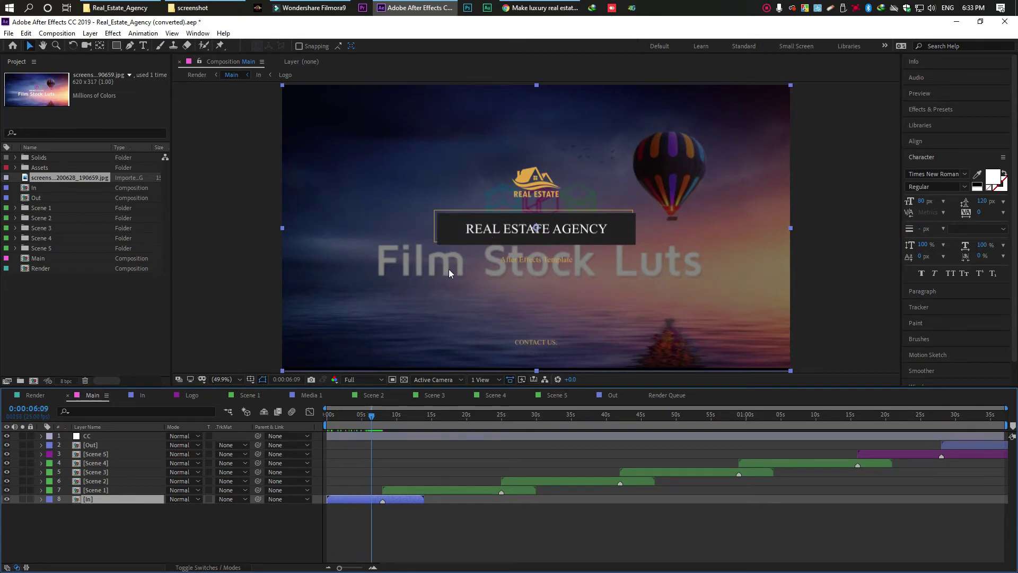
Reopen the In composition and reduce the background image layer's opacity to 42%
double_click(358, 498)
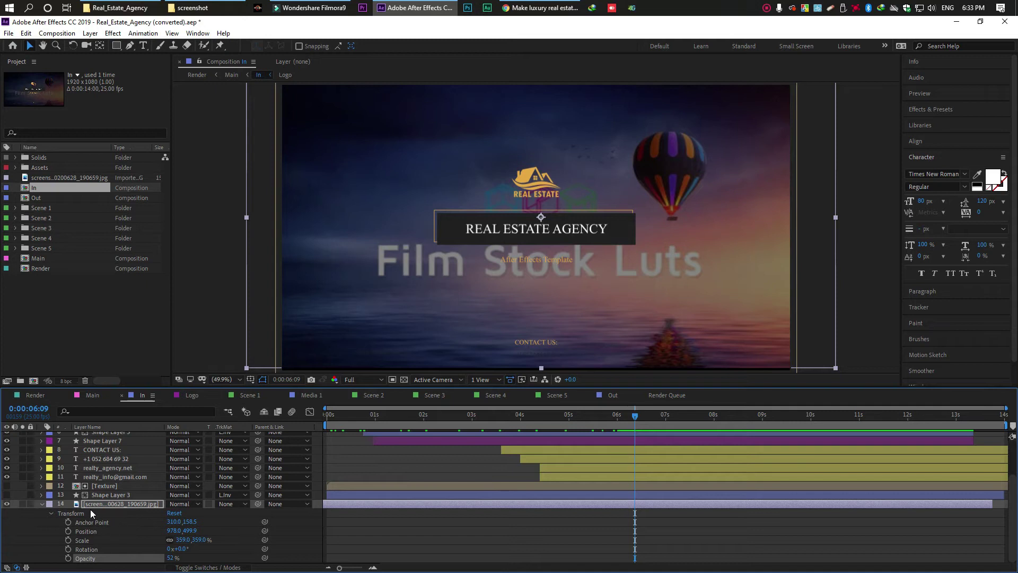
drag(171, 558, 166, 558)
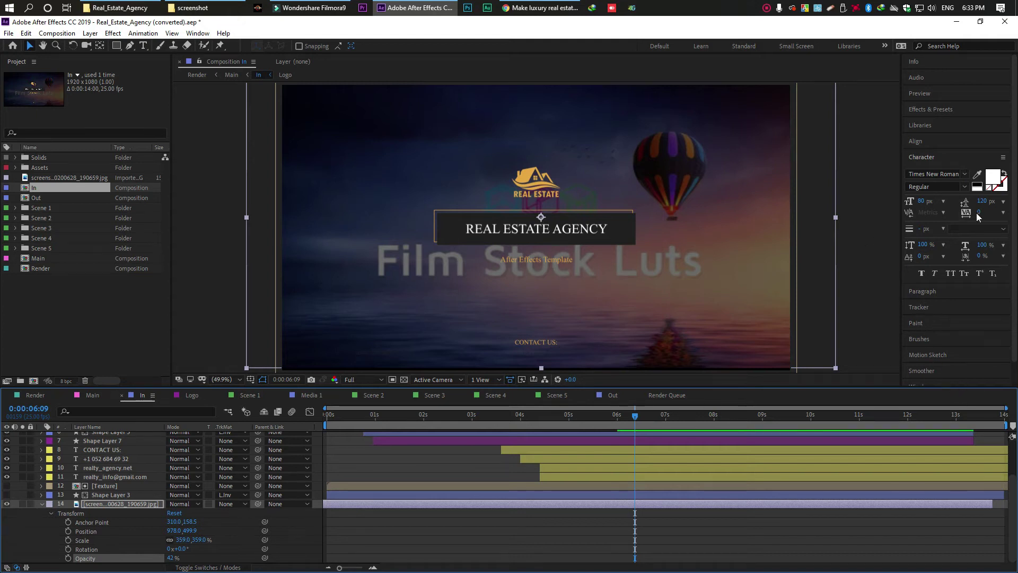
Find the blur presets and apply the "Keying - blue blur" preset to the background image layer
click(925, 109)
click(925, 123)
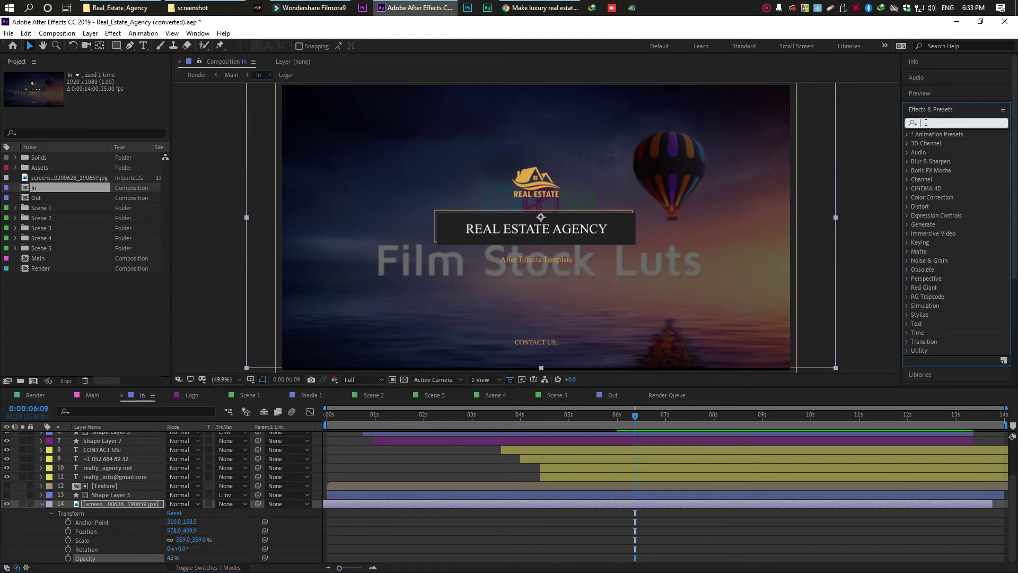
text(blur)
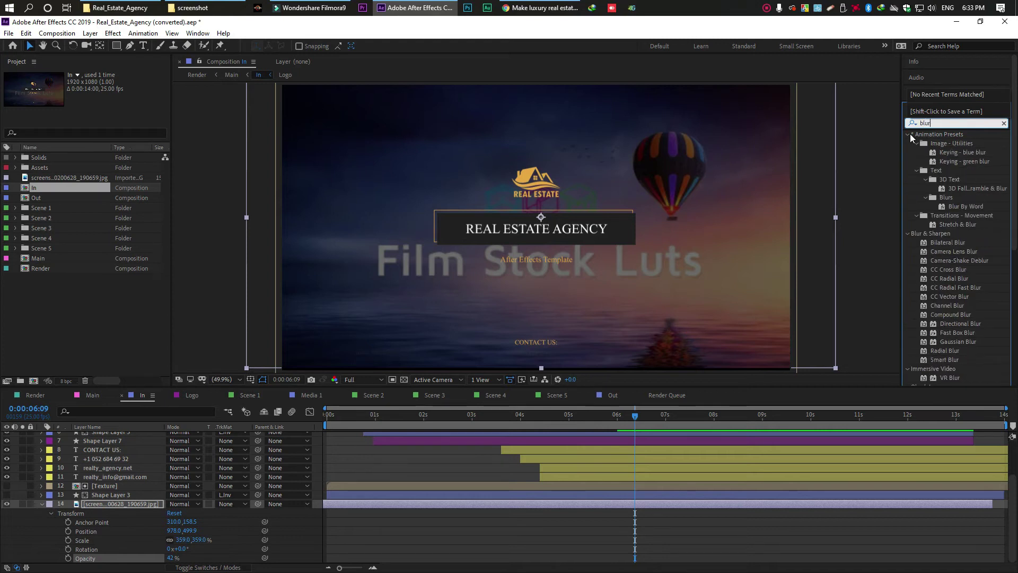
key(Return)
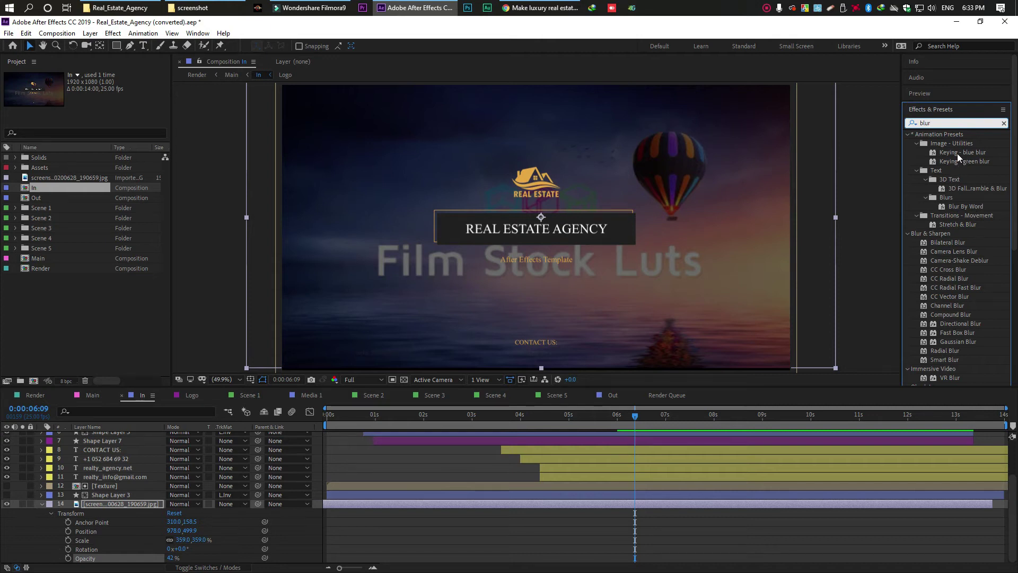
drag(957, 153, 140, 504)
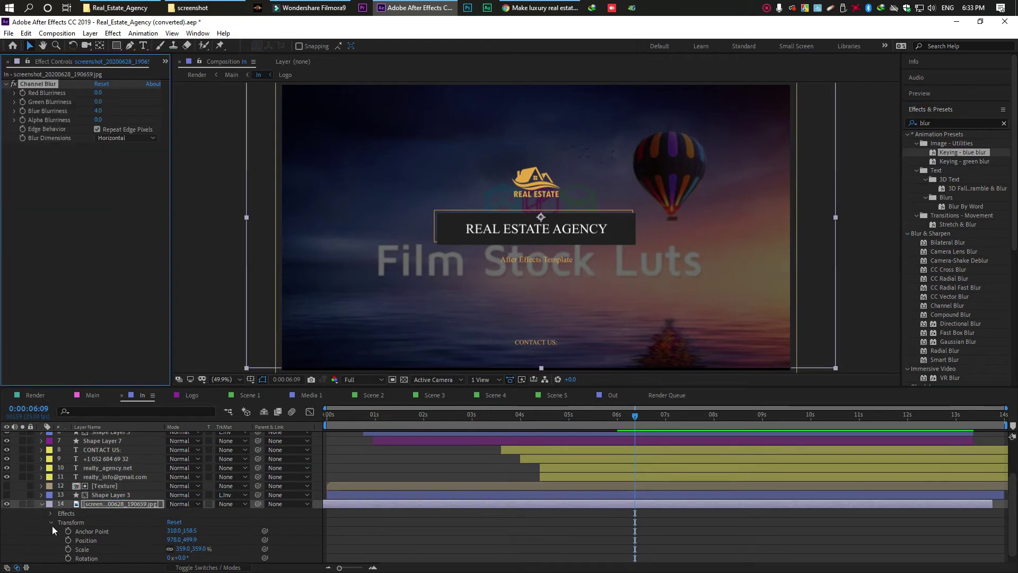
Set the background image's Channel Blur to Red 102, Green 134, Blue 81 and Alpha 63
scroll(69, 534, down, 1)
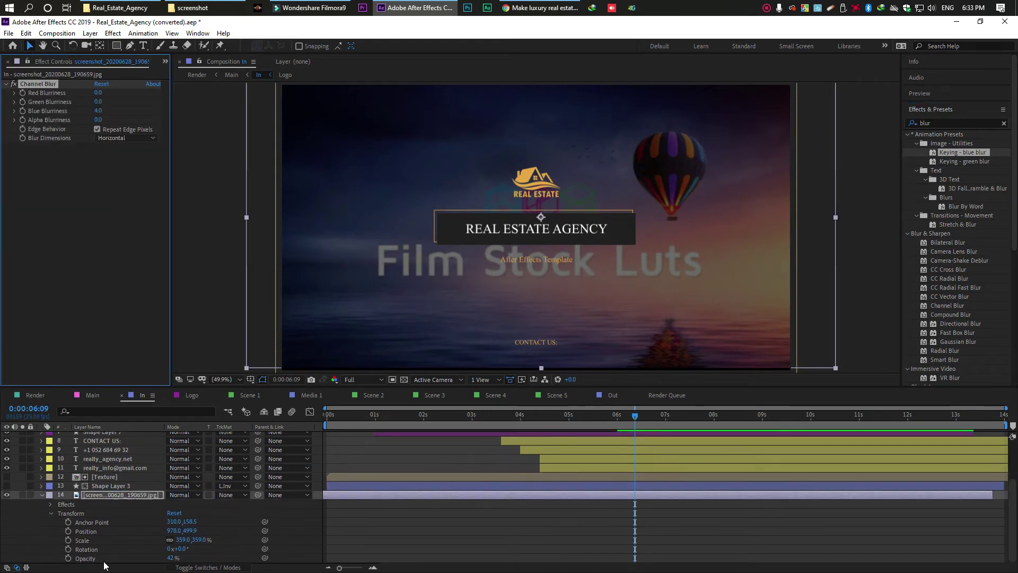
click(49, 506)
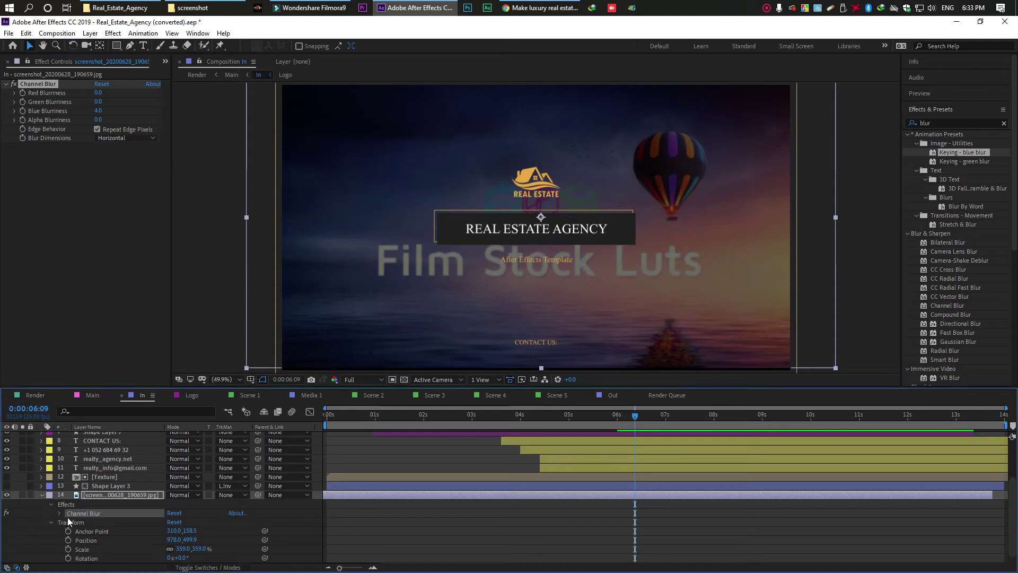
click(60, 513)
scroll(64, 519, down, 2)
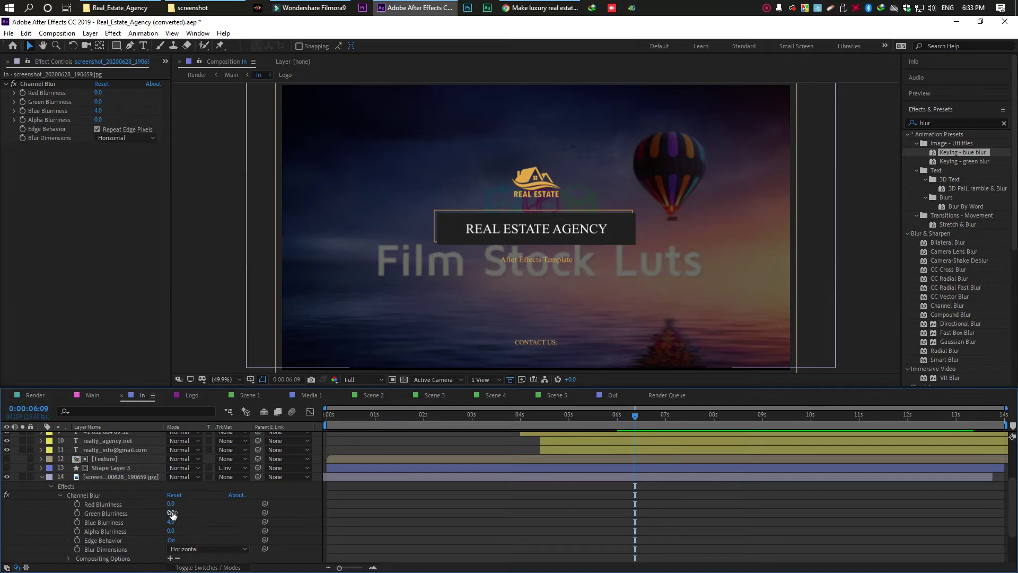
click(60, 495)
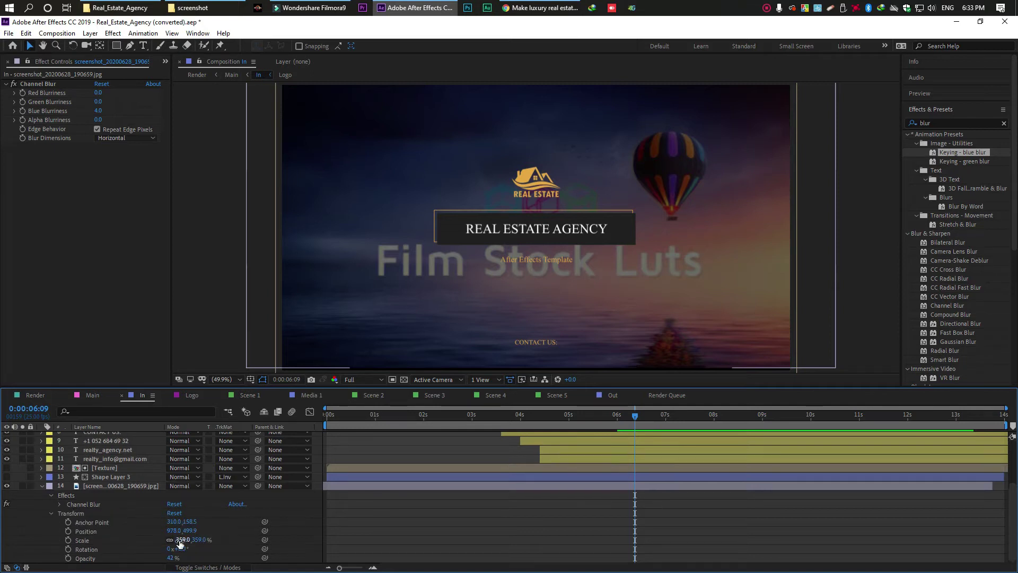
click(62, 502)
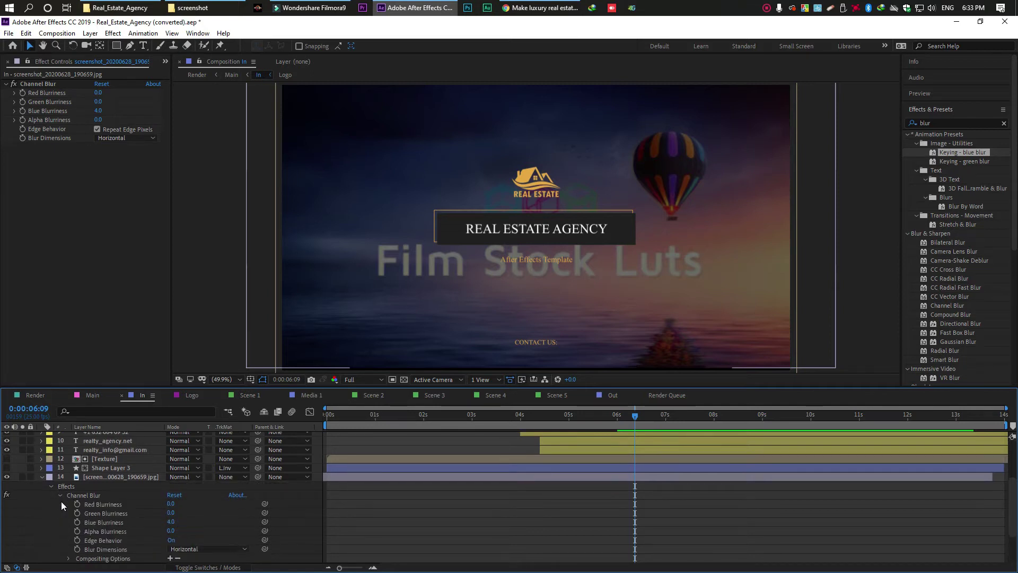
drag(171, 503, 318, 534)
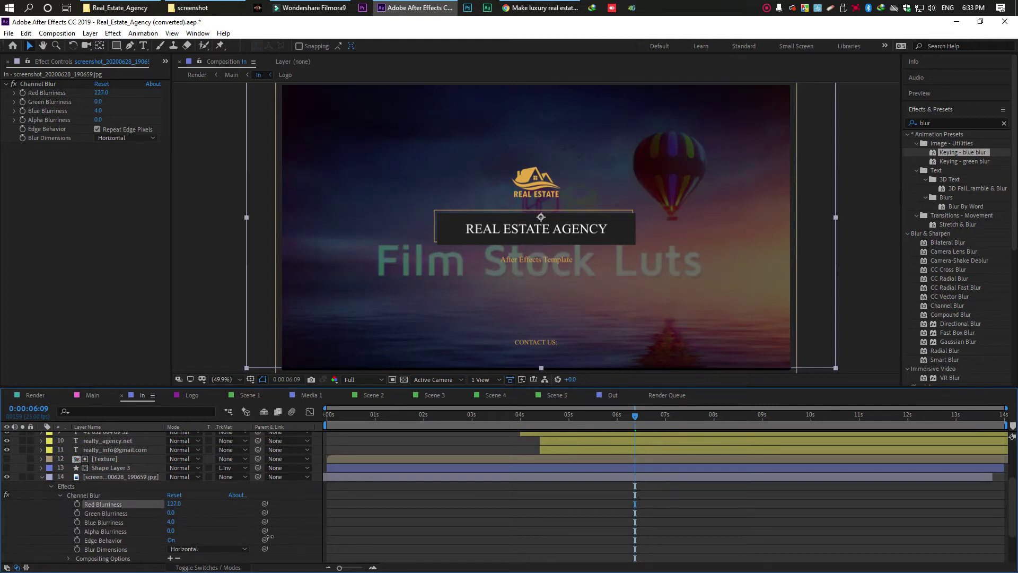
drag(171, 512, 265, 527)
drag(171, 522, 207, 527)
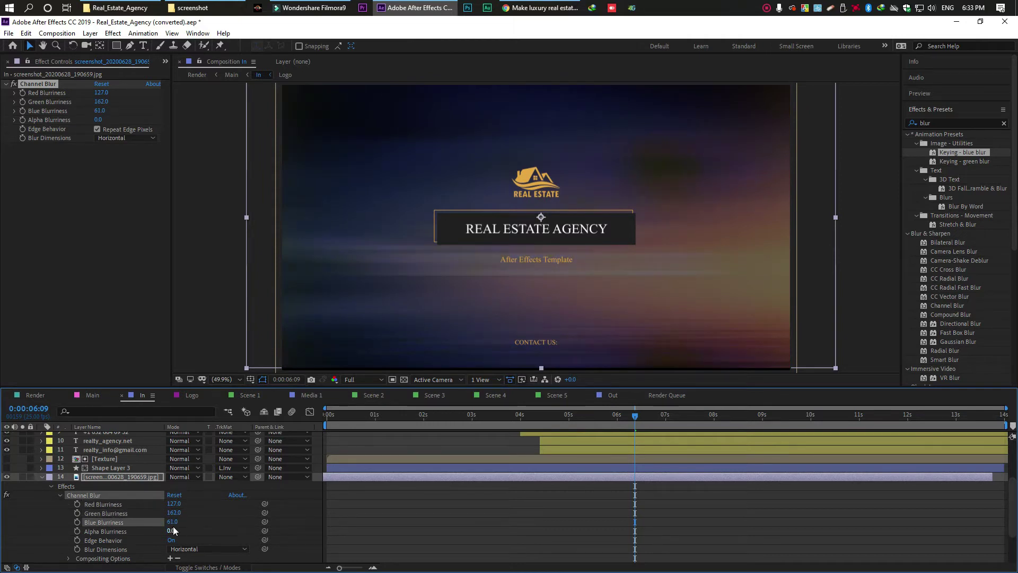
drag(176, 512, 185, 544)
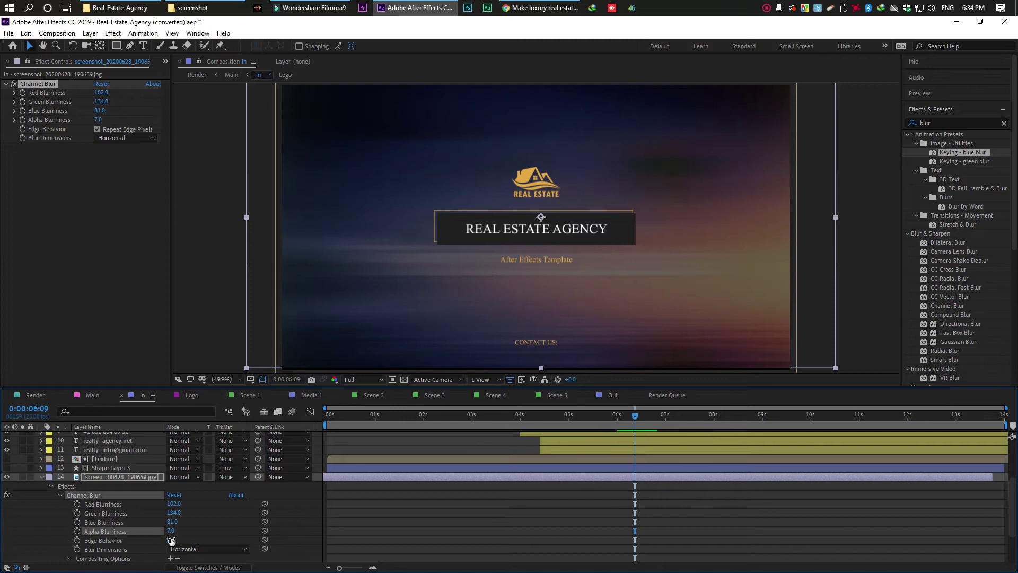
drag(171, 531, 202, 533)
Raise the background image layer's opacity to 81% and scrub the In composition to 0:00:04:24
scroll(122, 557, down, 2)
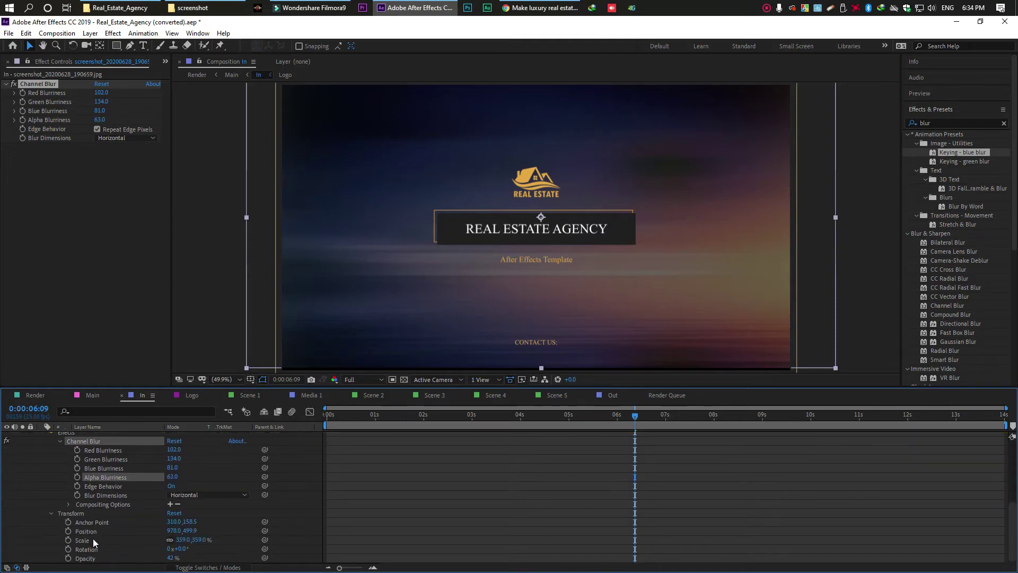
drag(171, 558, 198, 563)
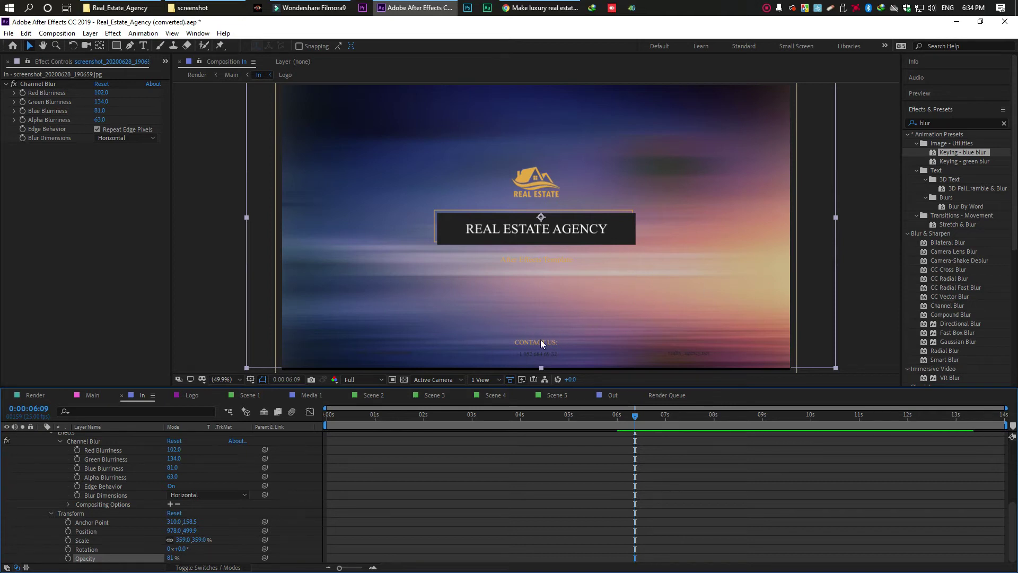
drag(361, 412, 567, 451)
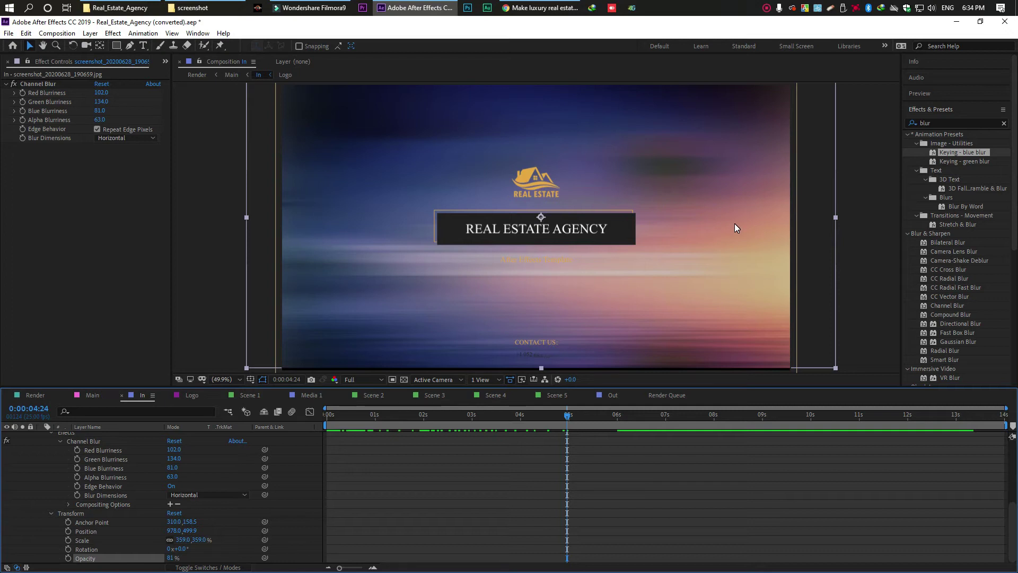
Close all other composition timelines except Render and play the Render composition as a preview
click(56, 396)
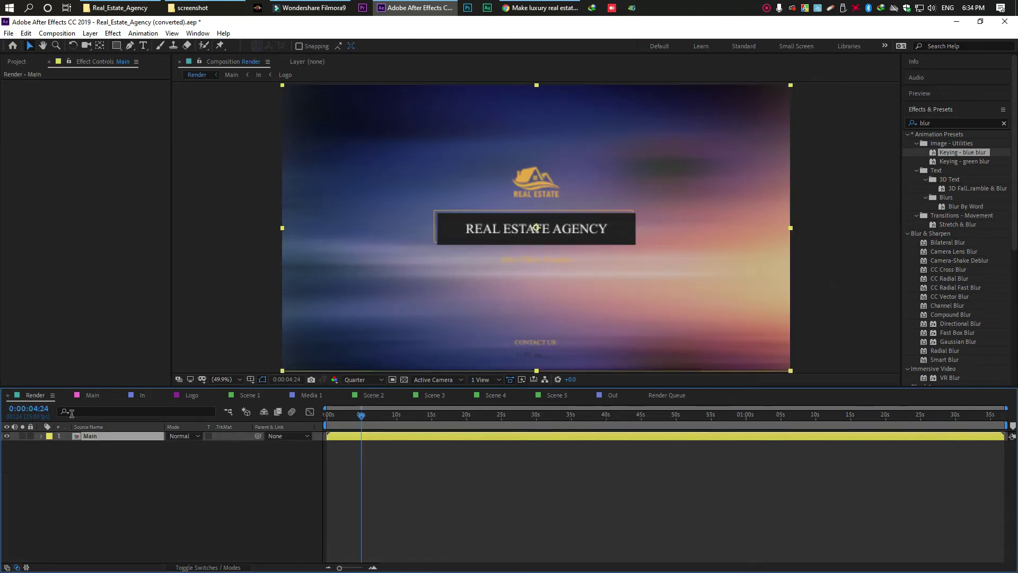
right_click(44, 399)
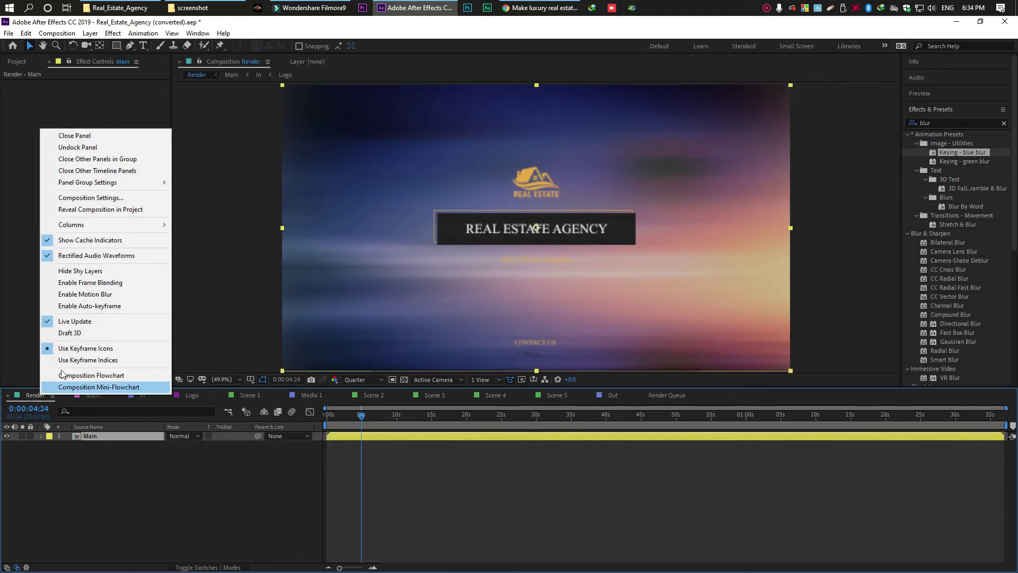
click(90, 171)
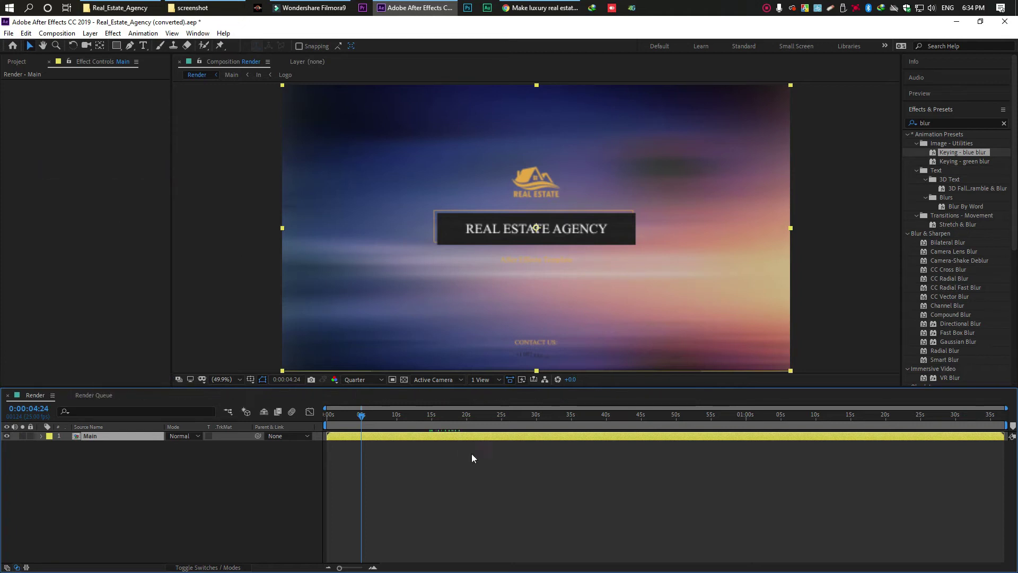
key(space)
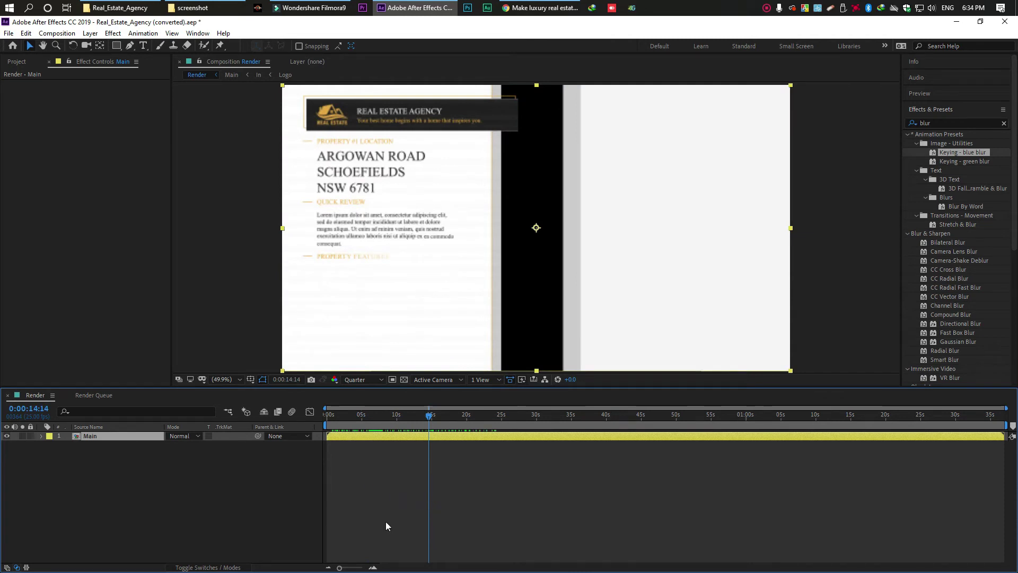
Scrub the Main composition through the intro to 0:00:18:09 and inspect the Scene 1 composition
double_click(113, 435)
click(349, 416)
drag(343, 418, 379, 441)
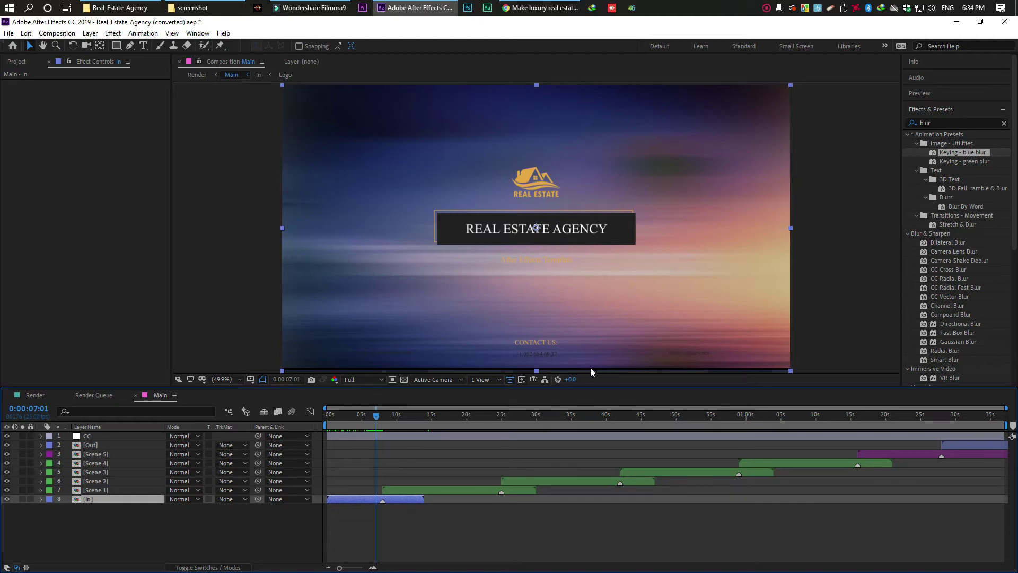
drag(379, 414, 455, 435)
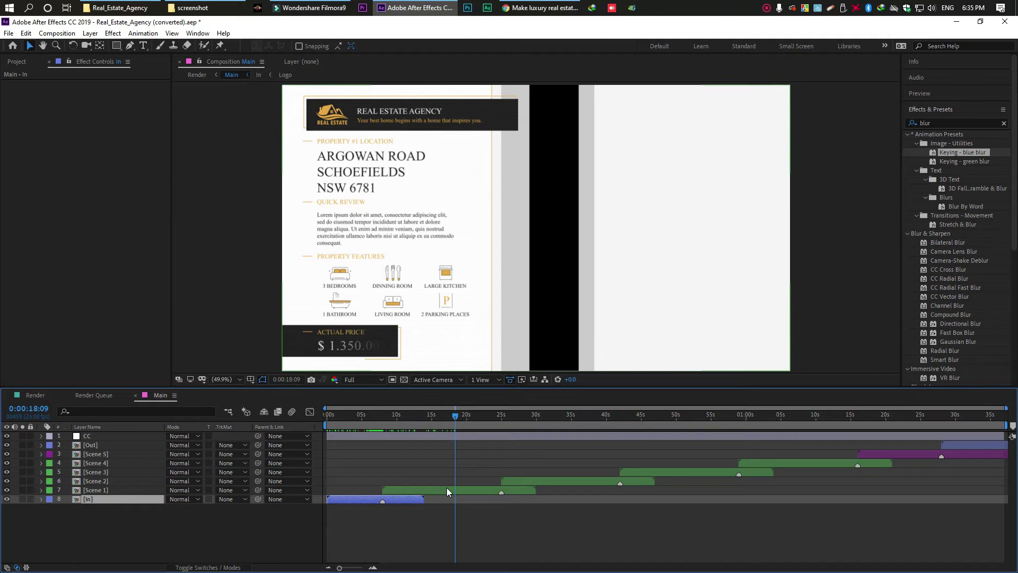
double_click(447, 489)
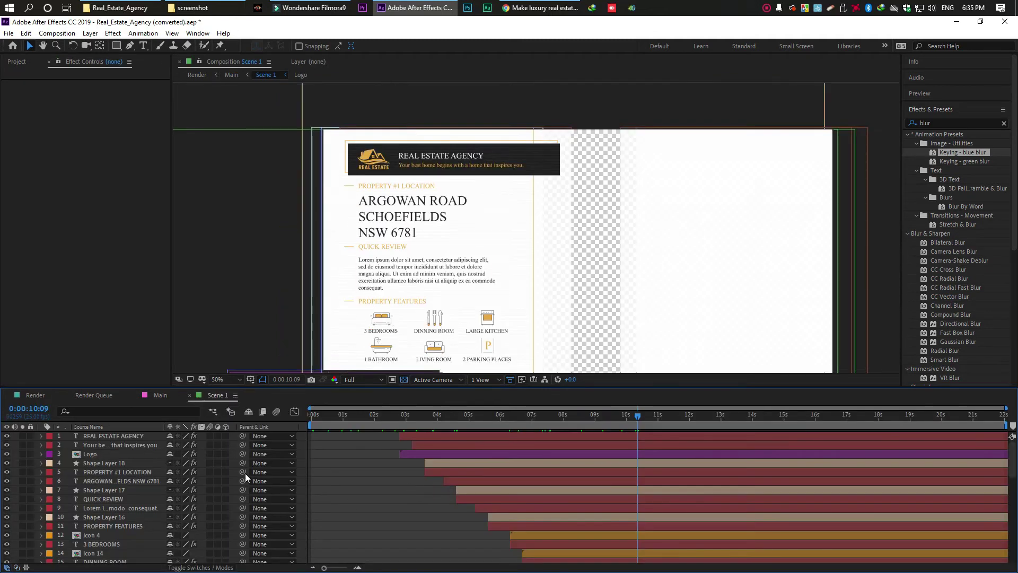
click(158, 395)
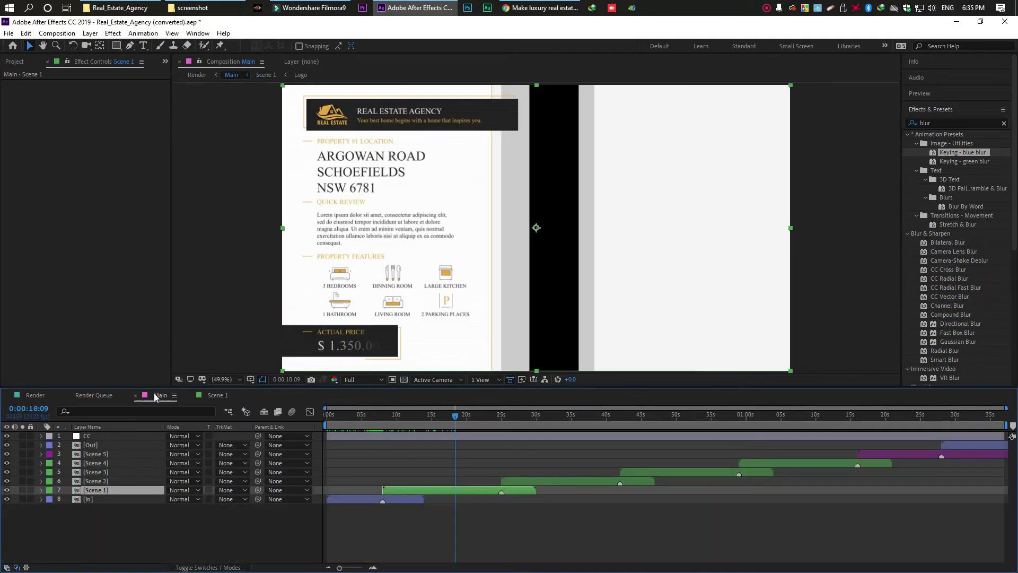
Place screenshot_20200628_190812.jpg in Scene 1's Media 1 composition and scale it to 377% to fill the frame
click(12, 63)
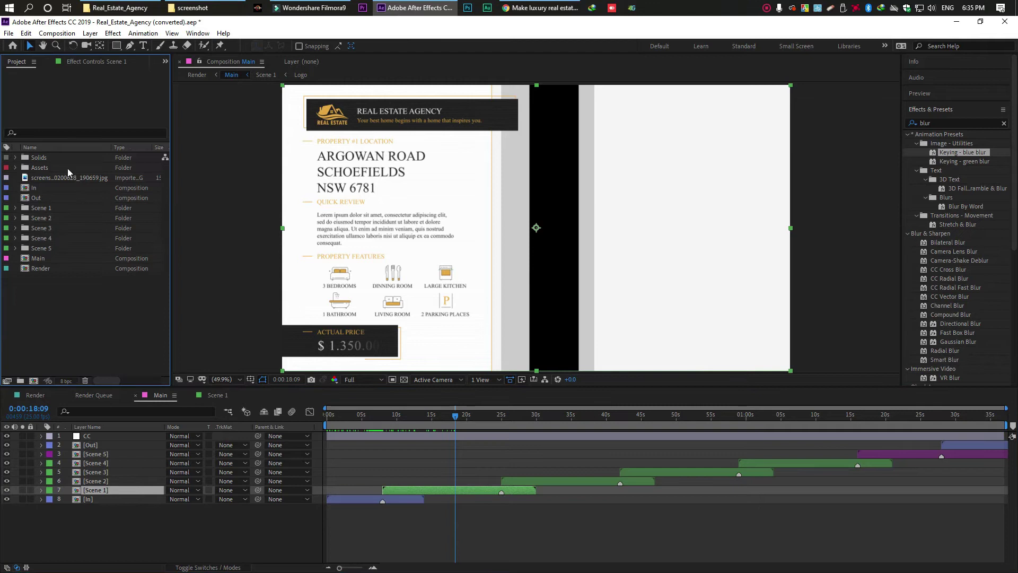
click(14, 207)
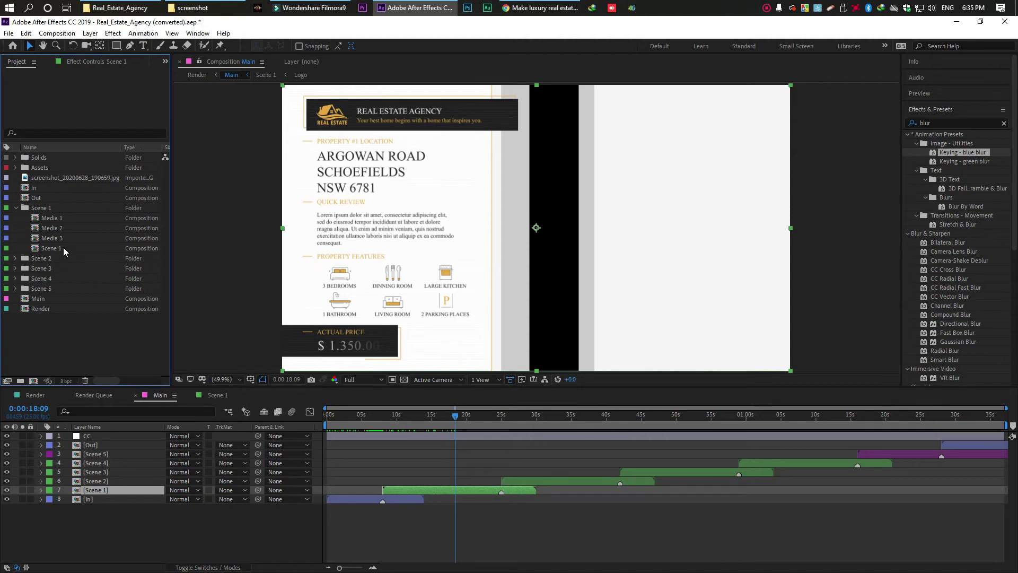
double_click(54, 218)
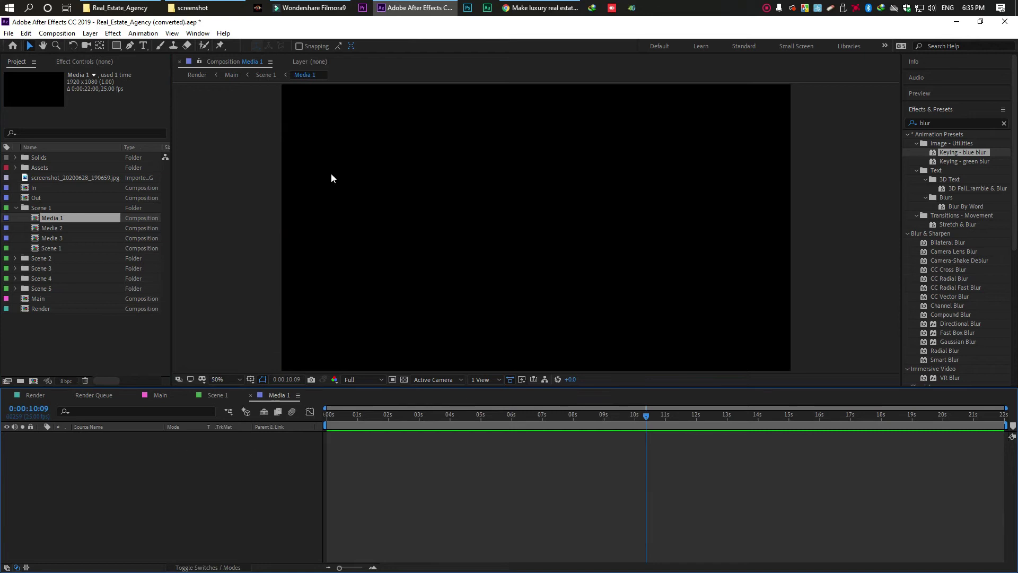
click(202, 6)
drag(858, 314, 116, 478)
key(s)
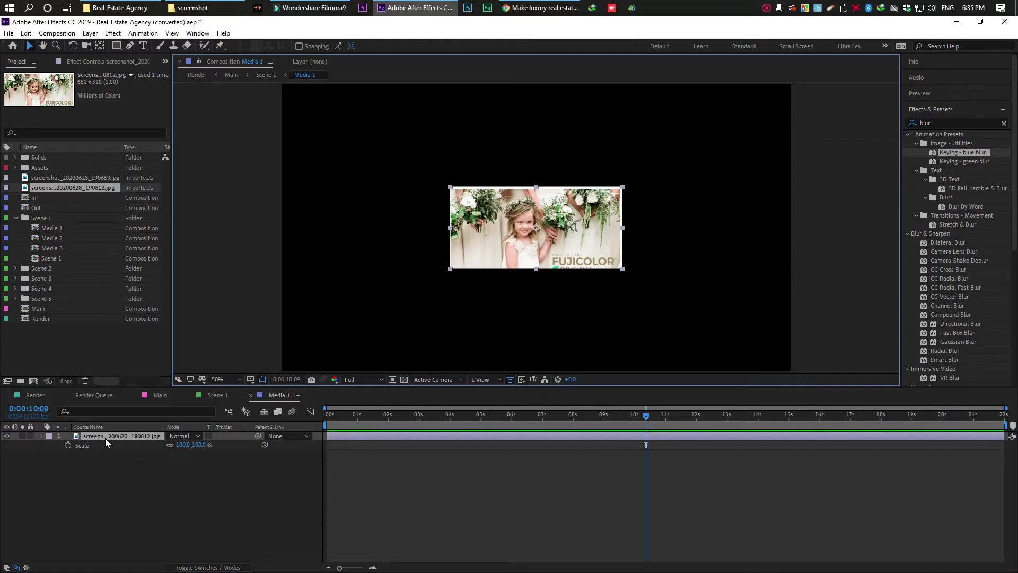
drag(183, 445, 358, 454)
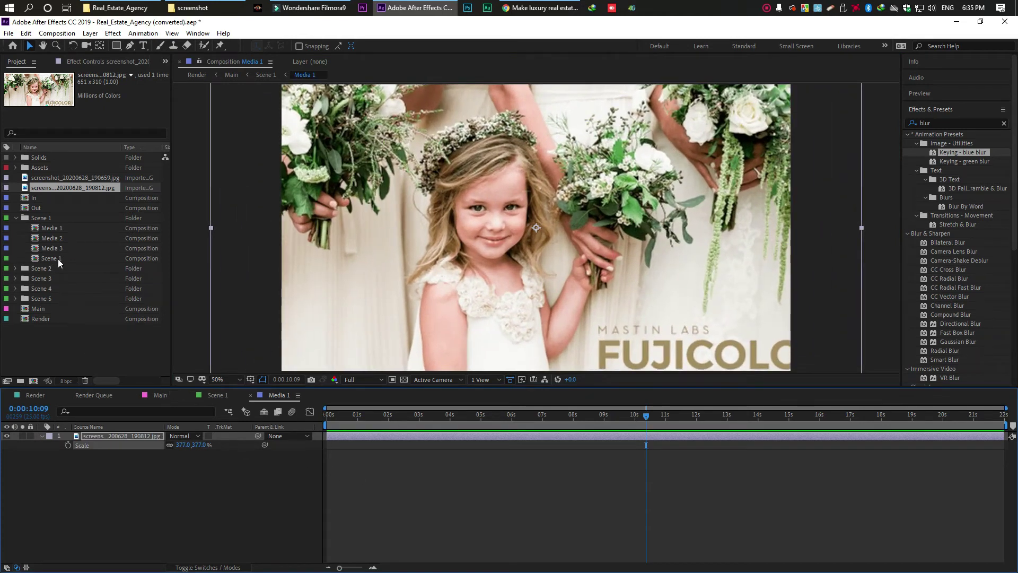
Place screenshot_20200628_190853.jpg in Scene 1's Media 2 composition and scale it to 408% to fill the frame
double_click(48, 238)
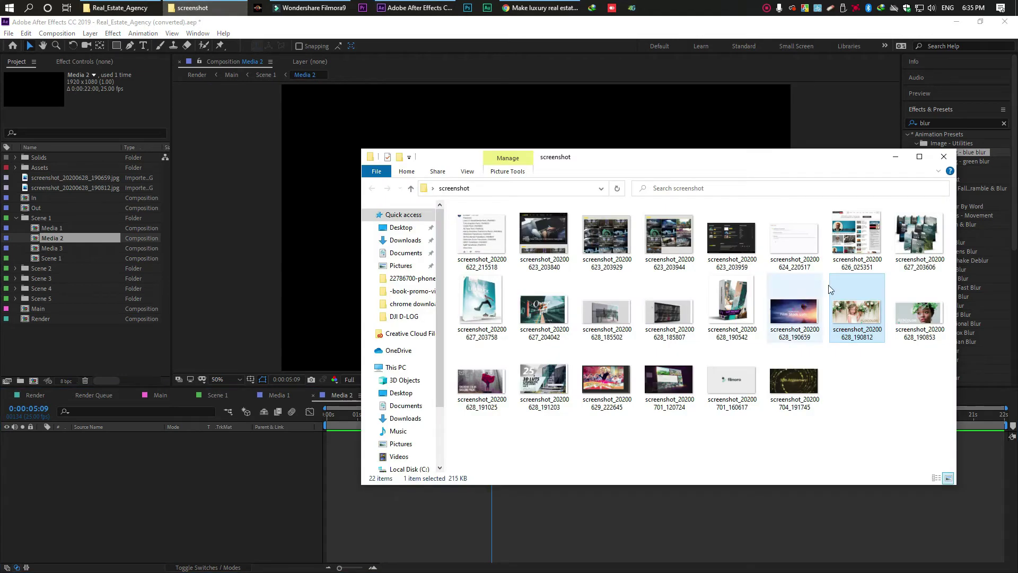
click(192, 7)
drag(918, 327, 119, 510)
click(143, 516)
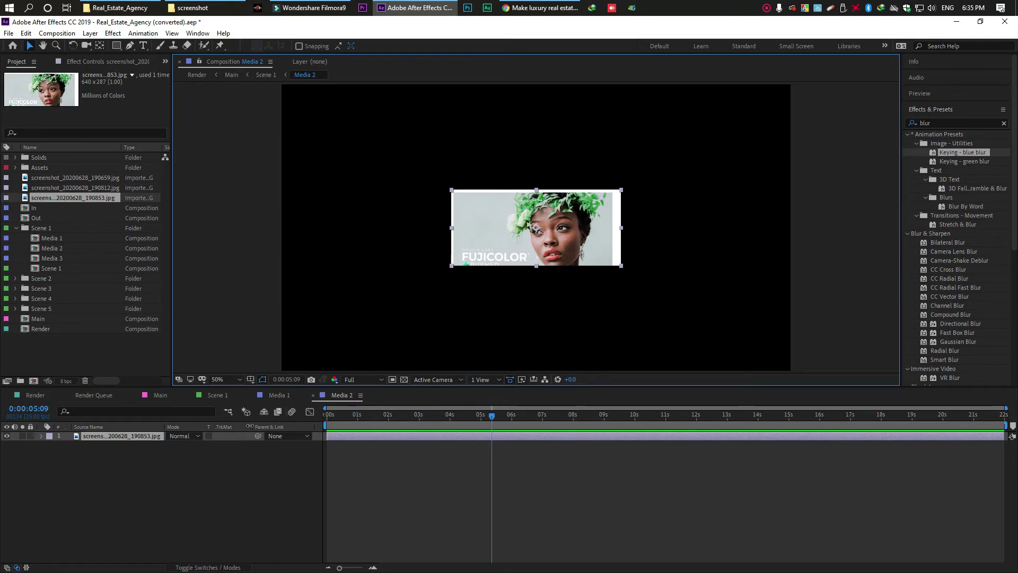
key(a)
key(s)
click(183, 445)
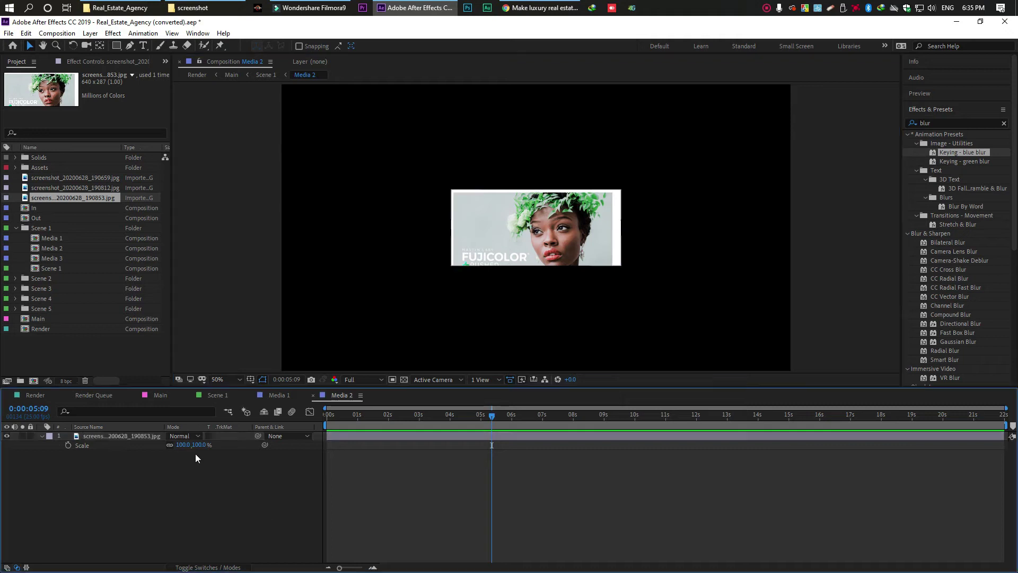
drag(183, 445, 364, 482)
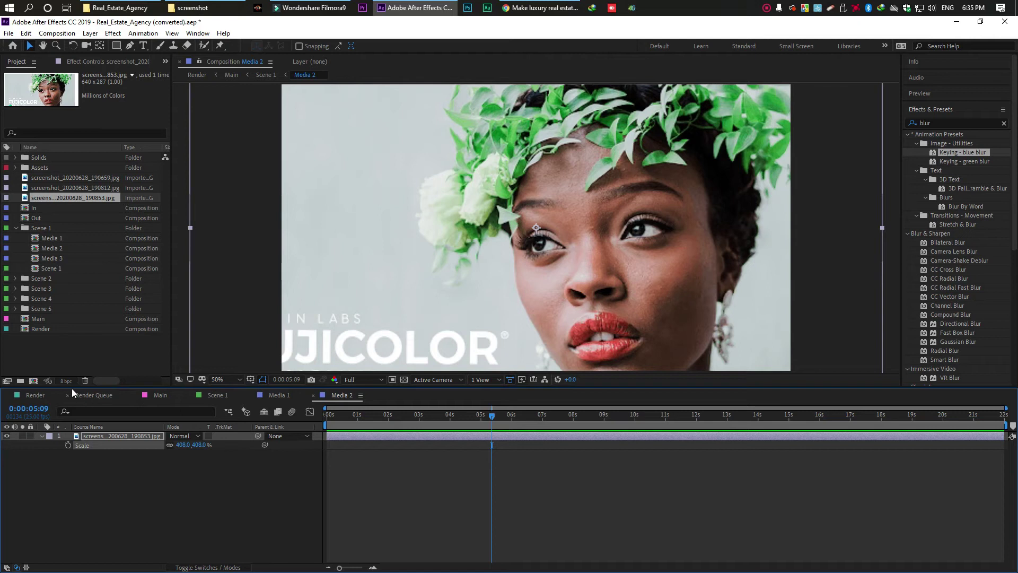
Place screenshot_20200628_191025.jpg in Scene 1's Media 3 composition and scale it to 342% to fill the frame
double_click(56, 259)
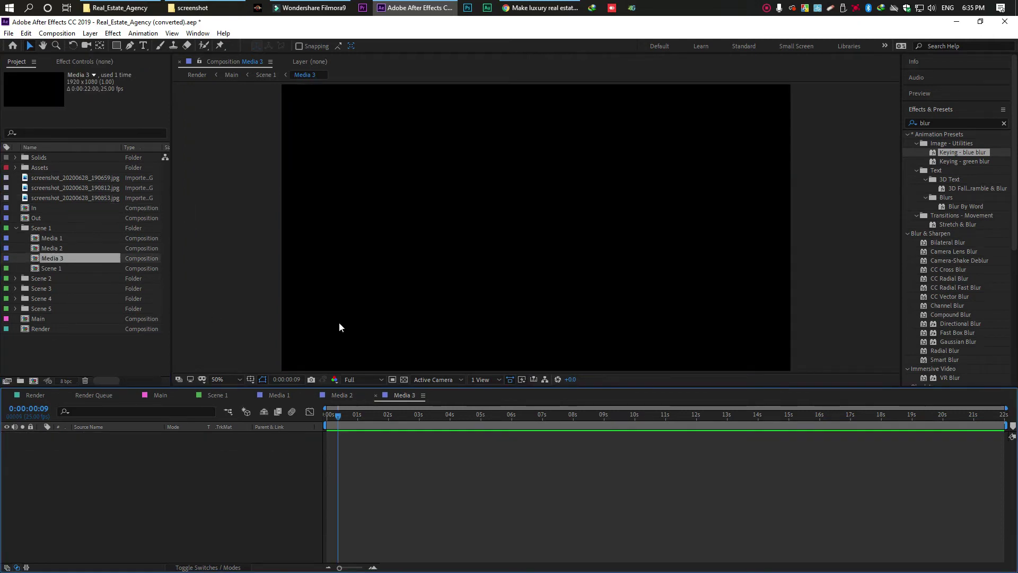
click(544, 7)
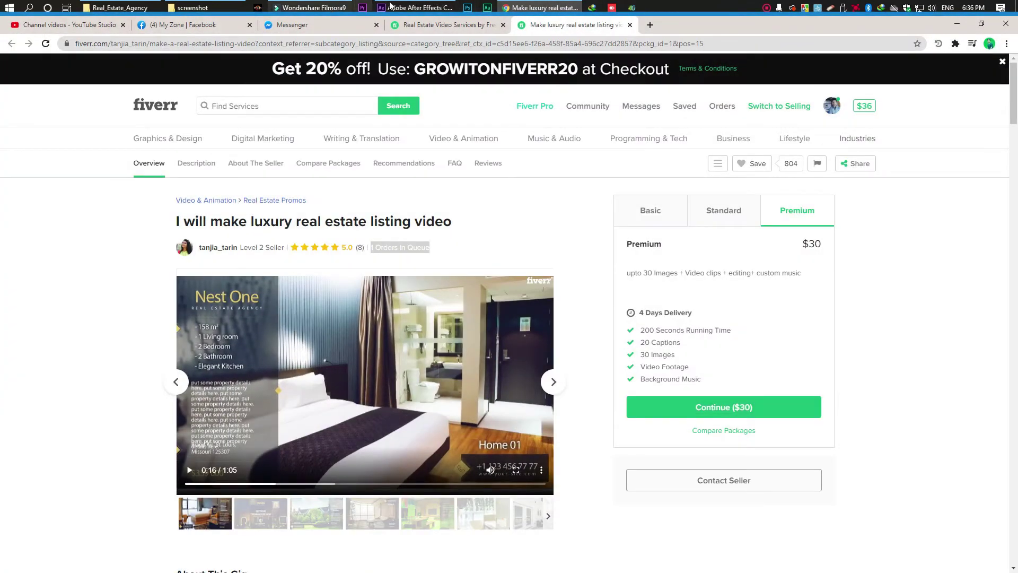
click(192, 7)
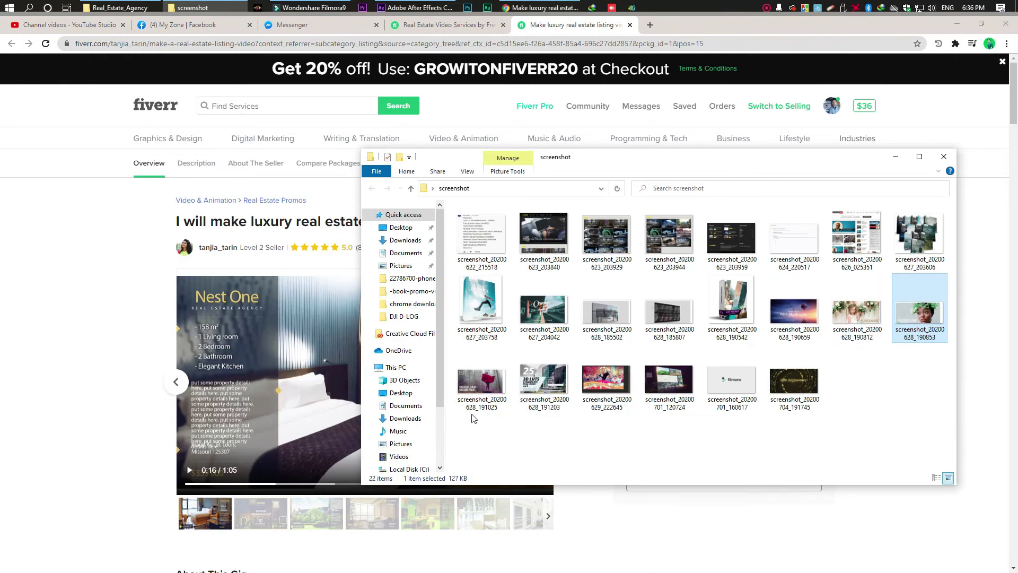
click(477, 380)
drag(444, 10, 218, 520)
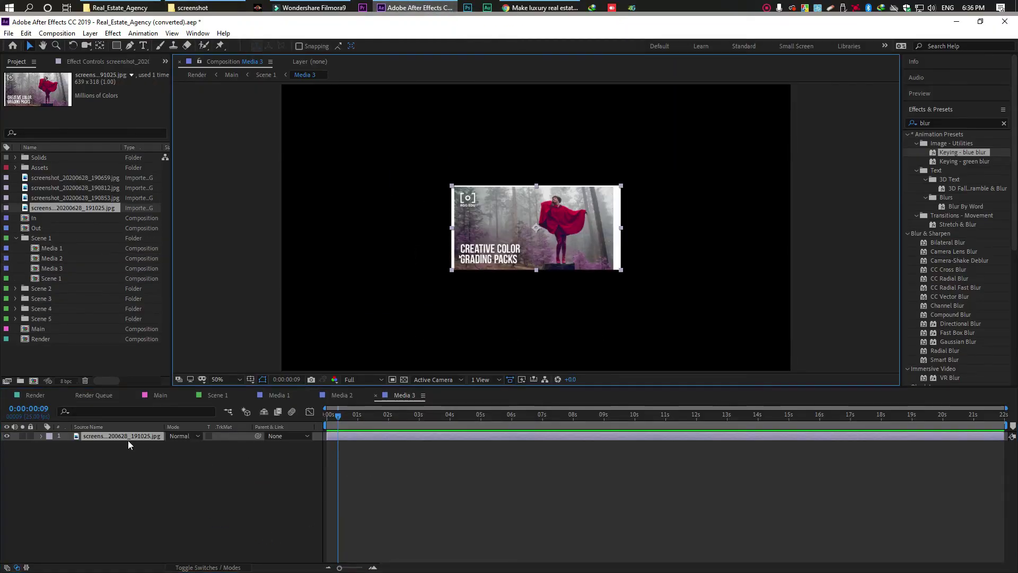
key(s)
drag(182, 445, 260, 444)
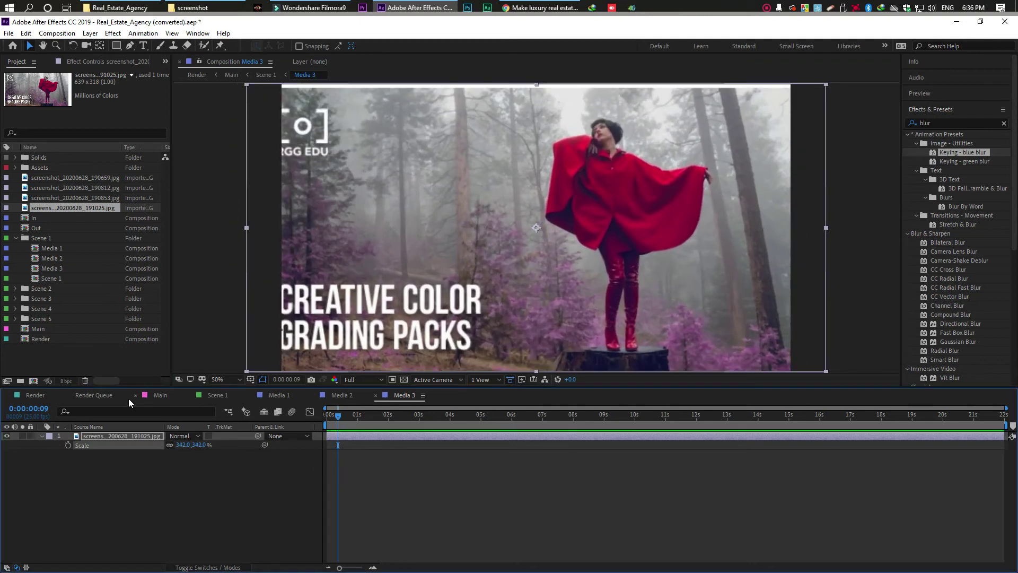
Scrub the Main composition to 0:00:20:20 to review the pictures, and scrub Scene 1 to 0:00:04:02
click(152, 394)
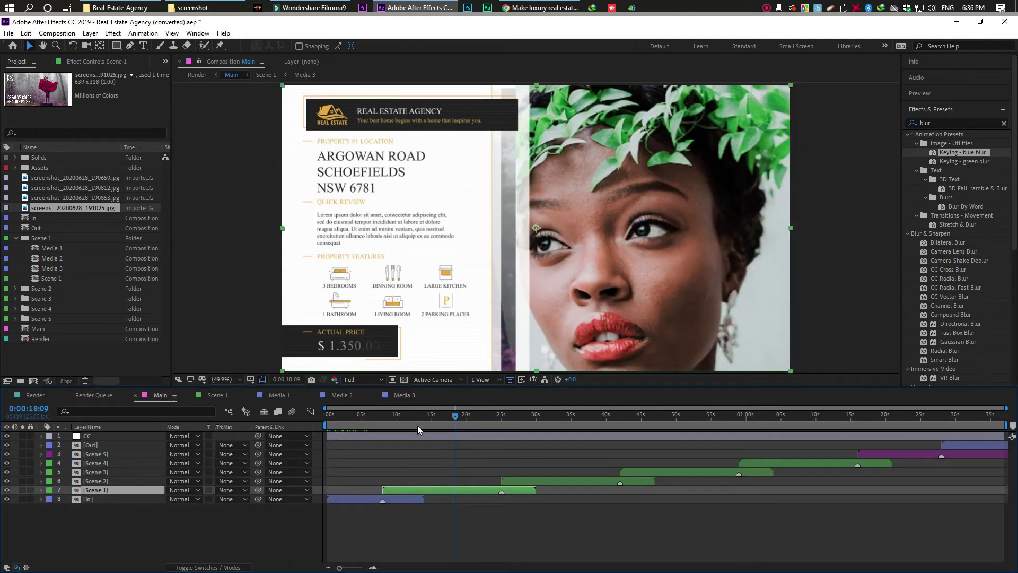
drag(404, 415, 473, 431)
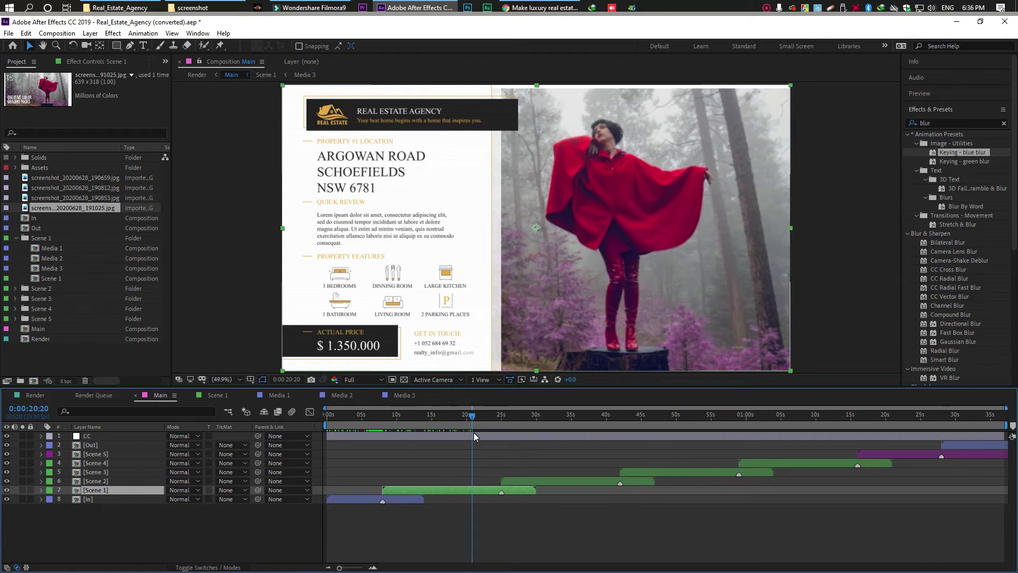
double_click(439, 486)
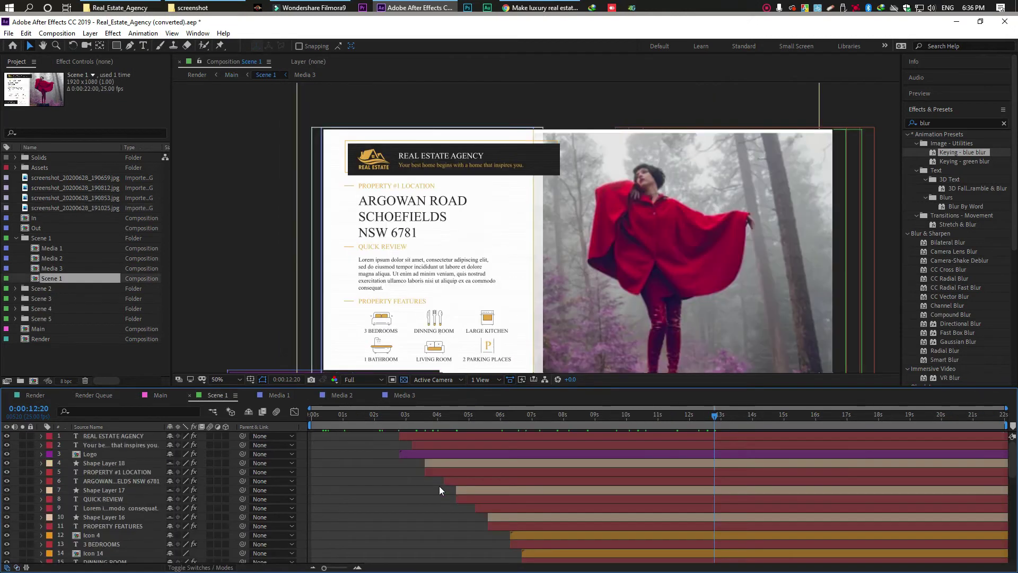
drag(374, 420, 439, 460)
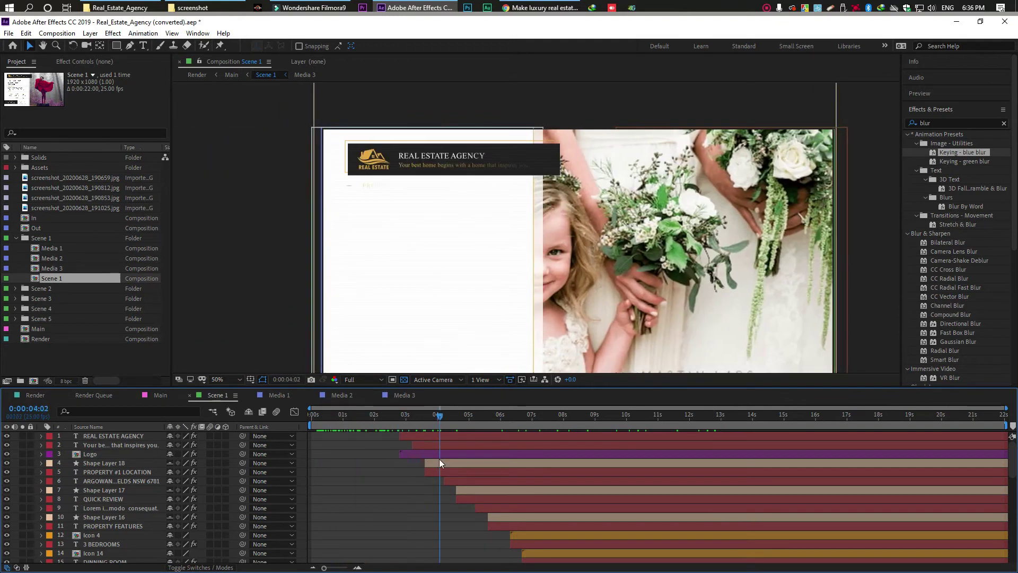
Hide Shape Layer 3 behind Scene 1's white information panel after toggling Shape Layer 1 and Shape Layer 3 for comparison
click(487, 297)
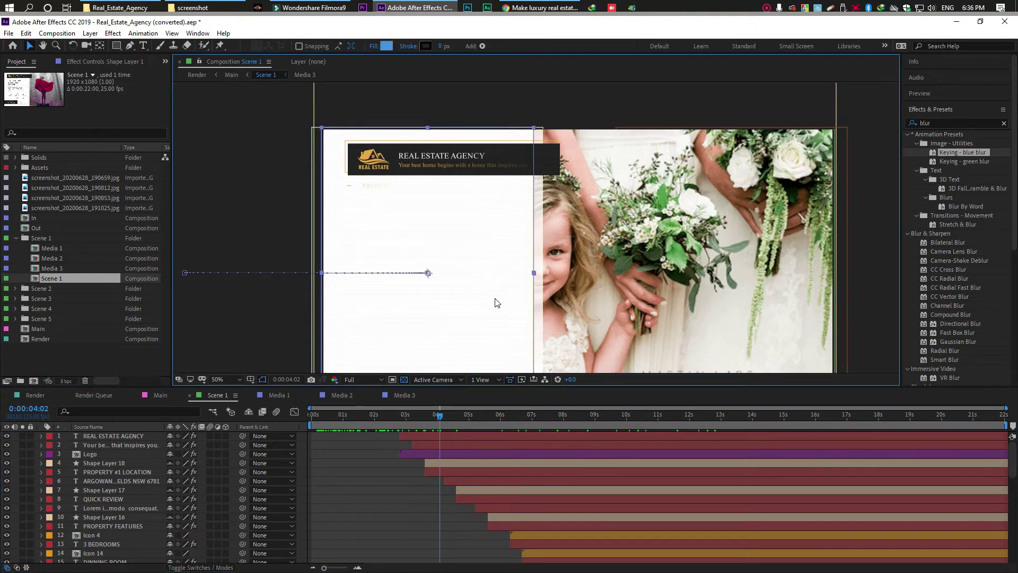
key(comma)
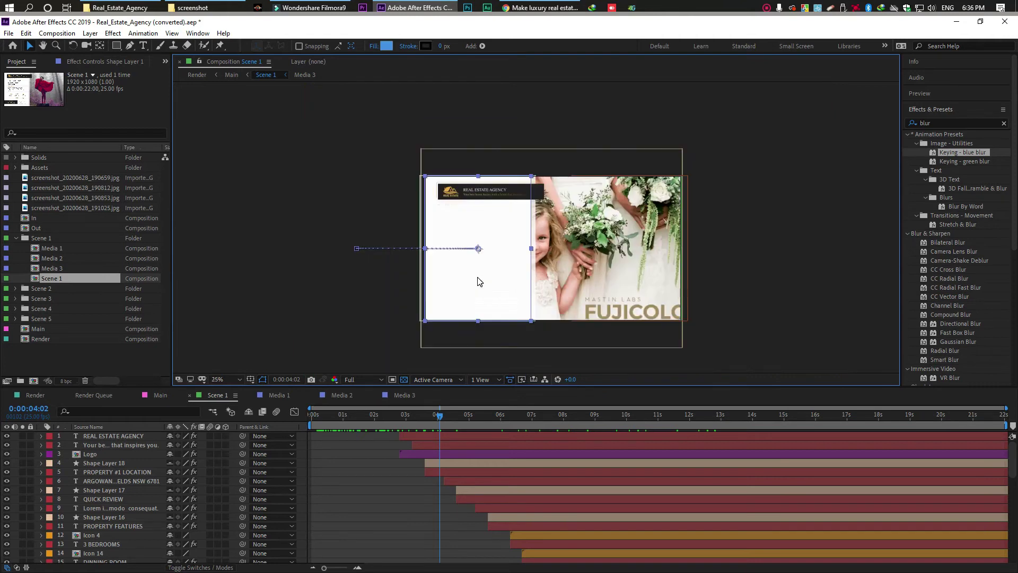
scroll(409, 473, down, 10)
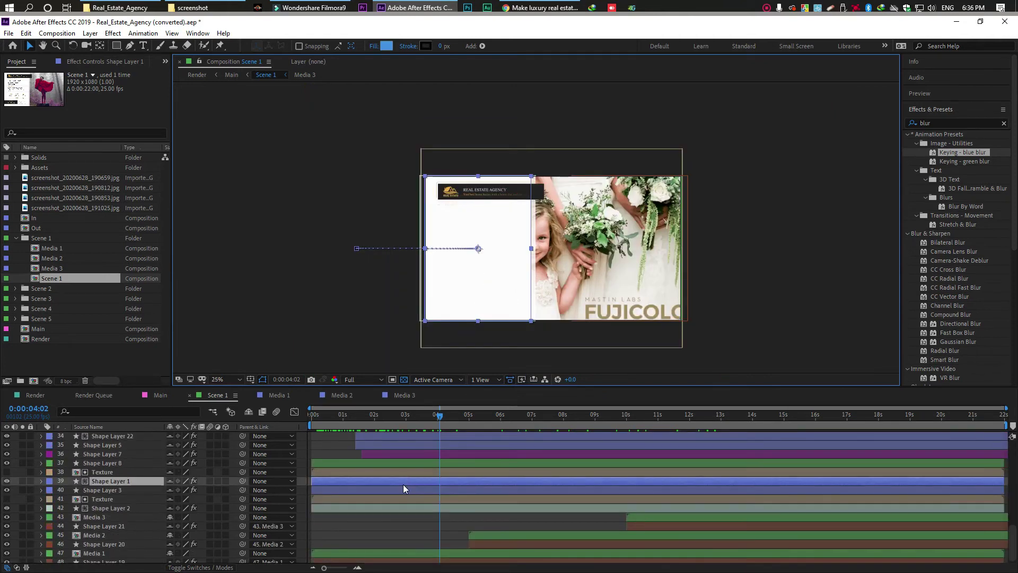
click(7, 481)
click(7, 481)
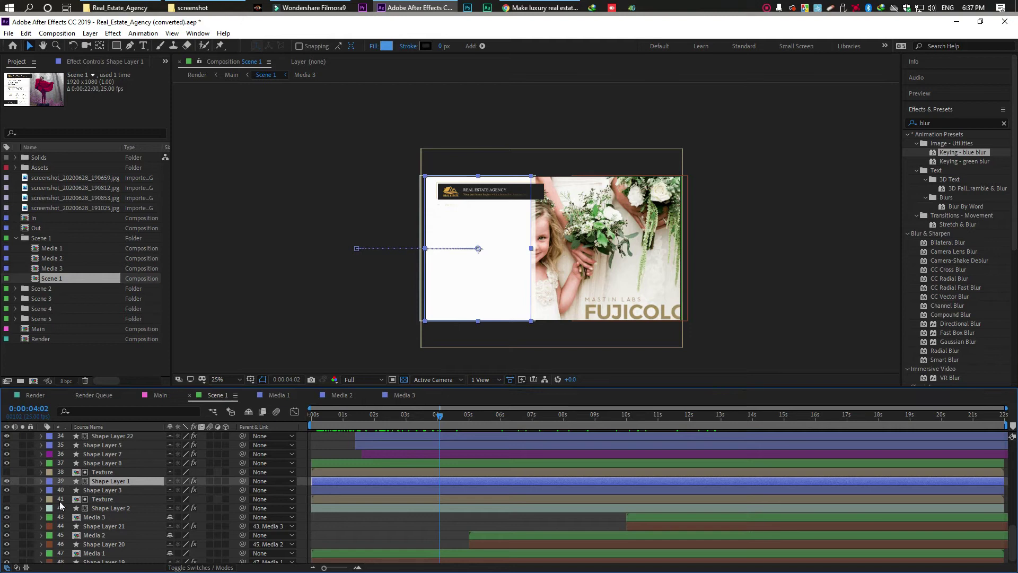
click(7, 490)
click(7, 490)
click(7, 491)
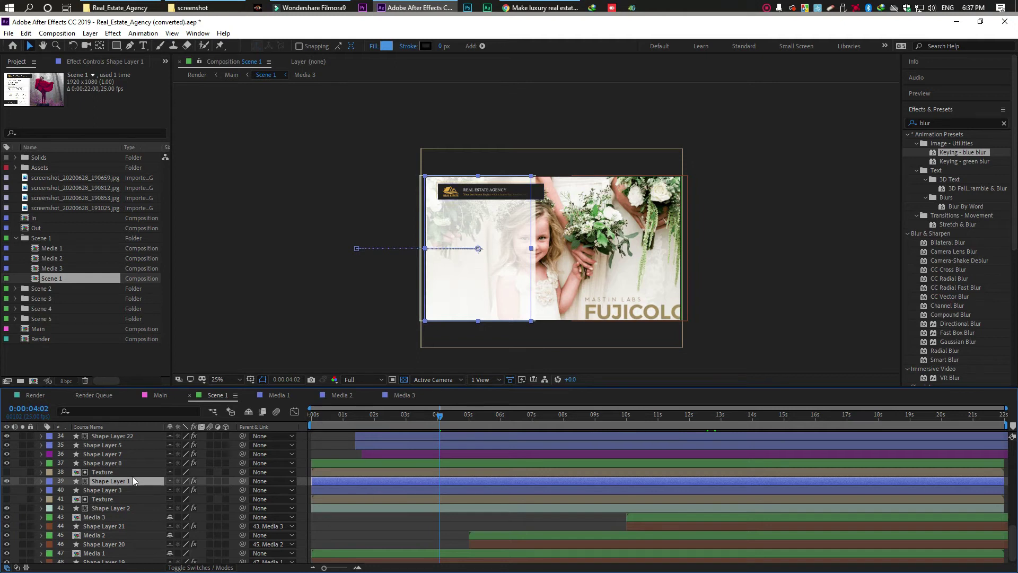
click(7, 490)
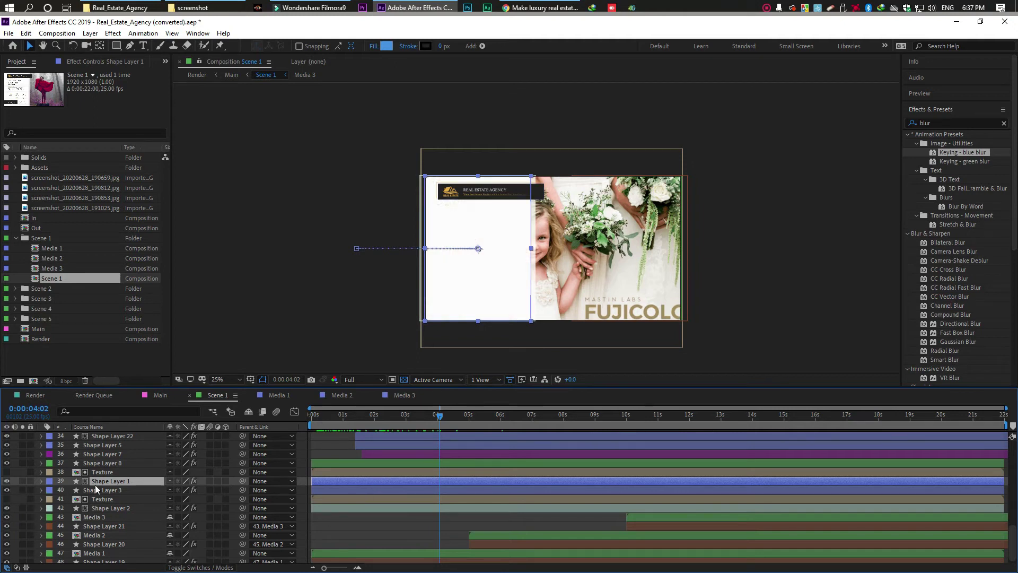
mouse_move(7, 482)
mouse_down()
mouse_move(8, 490)
mouse_move(7, 481)
mouse_up()
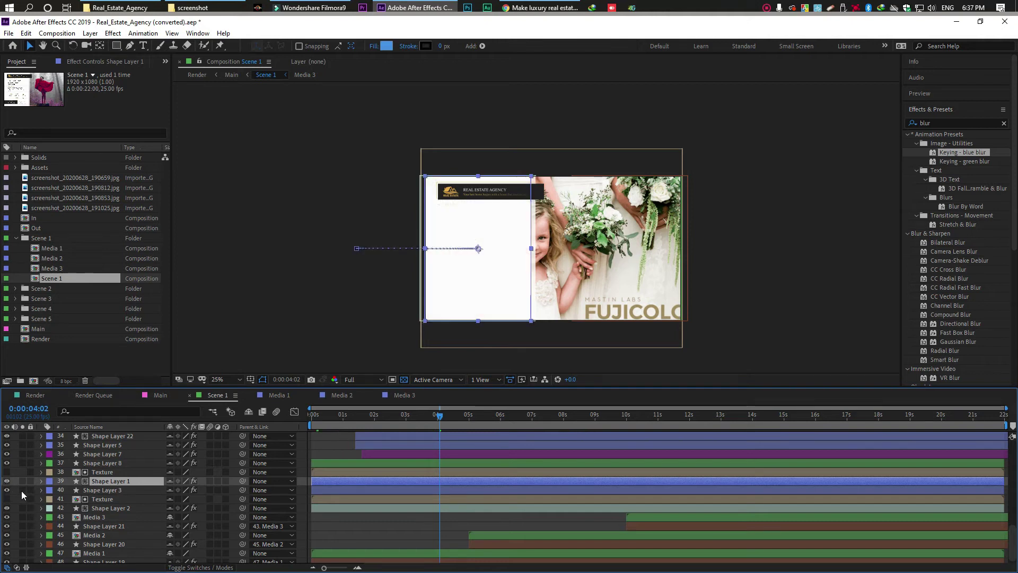
click(7, 490)
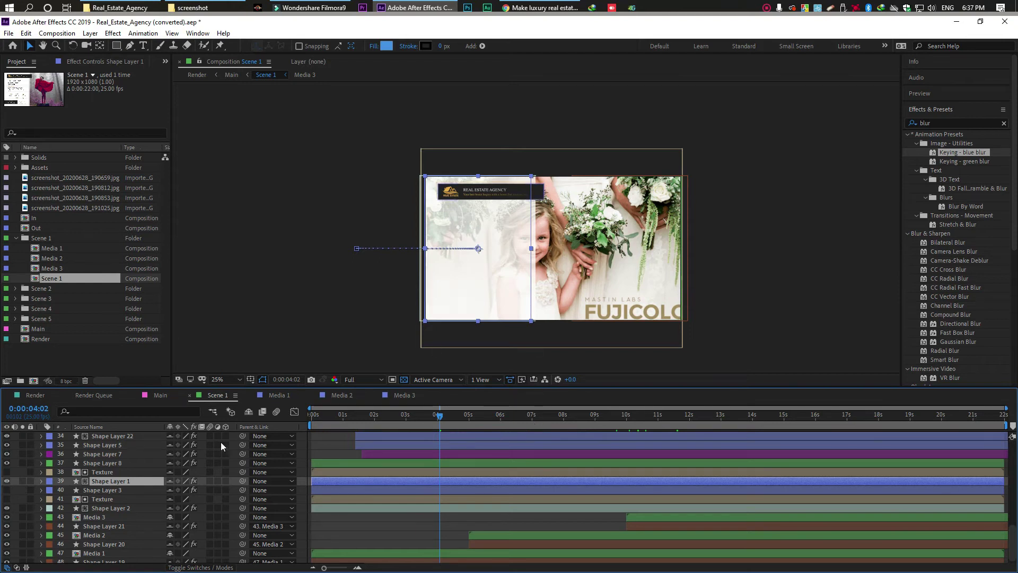
Scrub the Main composition through Scene 1 to 0:00:21:08 to check the translucent panel
click(160, 395)
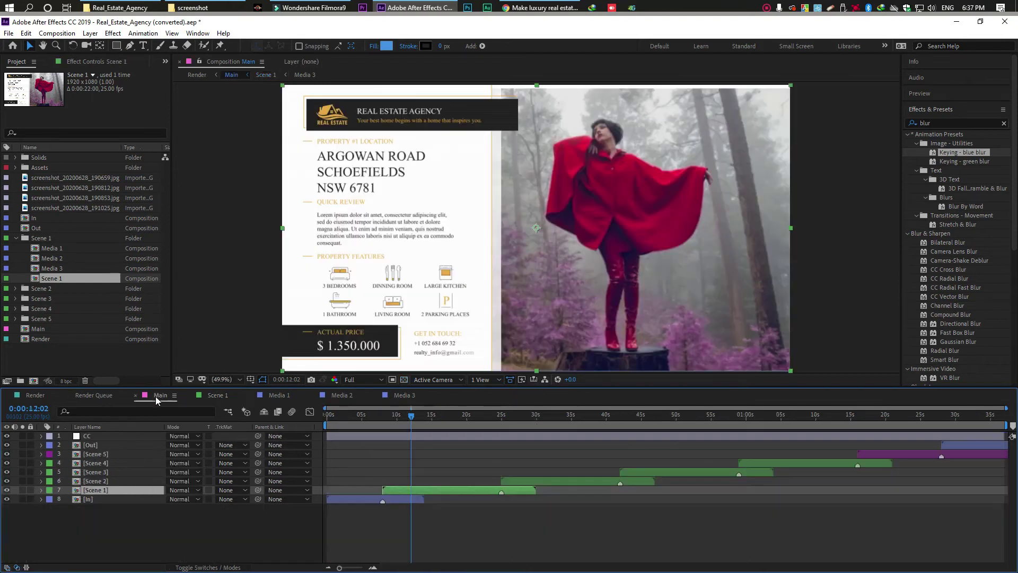
drag(378, 419, 476, 456)
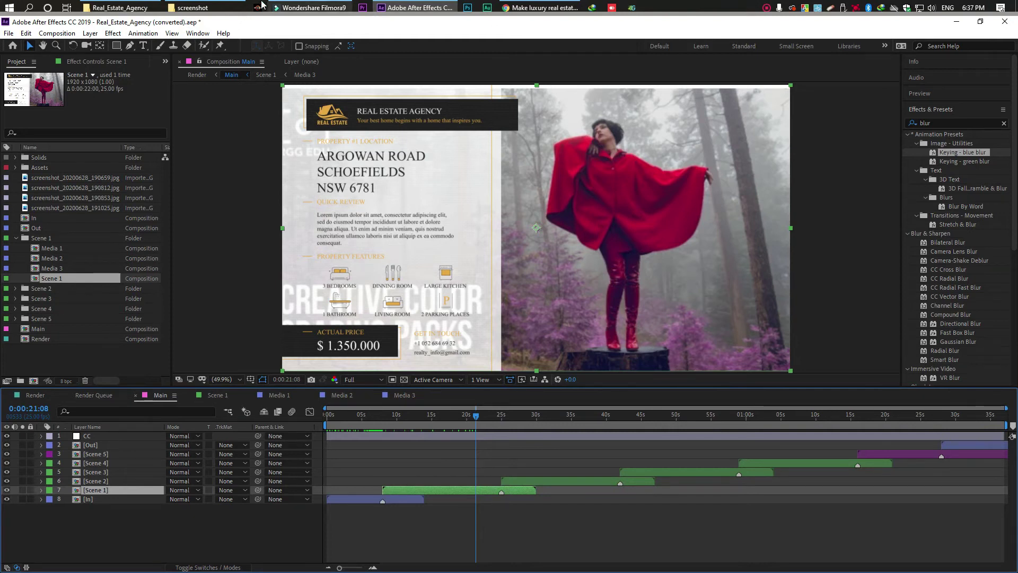
Switch to the Facebook page inbox in Chrome, reply "wait 10 min plz" to the newest conversation, and return to After Effects
click(541, 7)
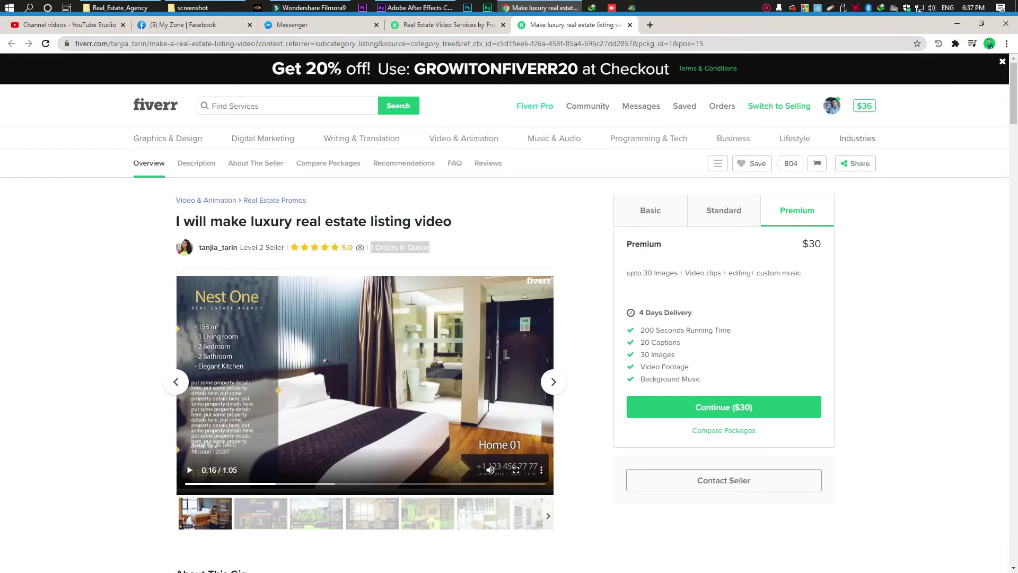
click(186, 25)
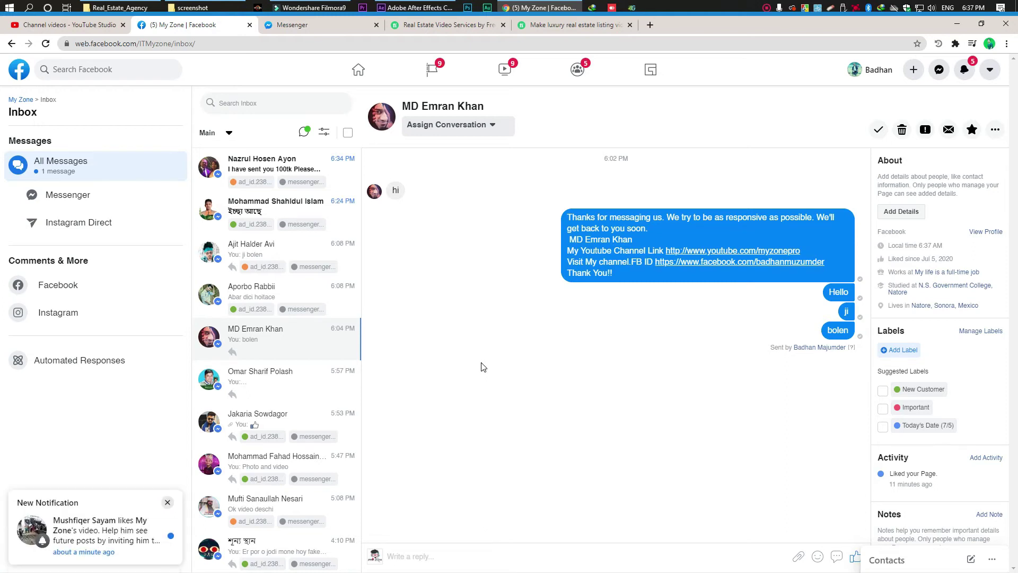
click(275, 173)
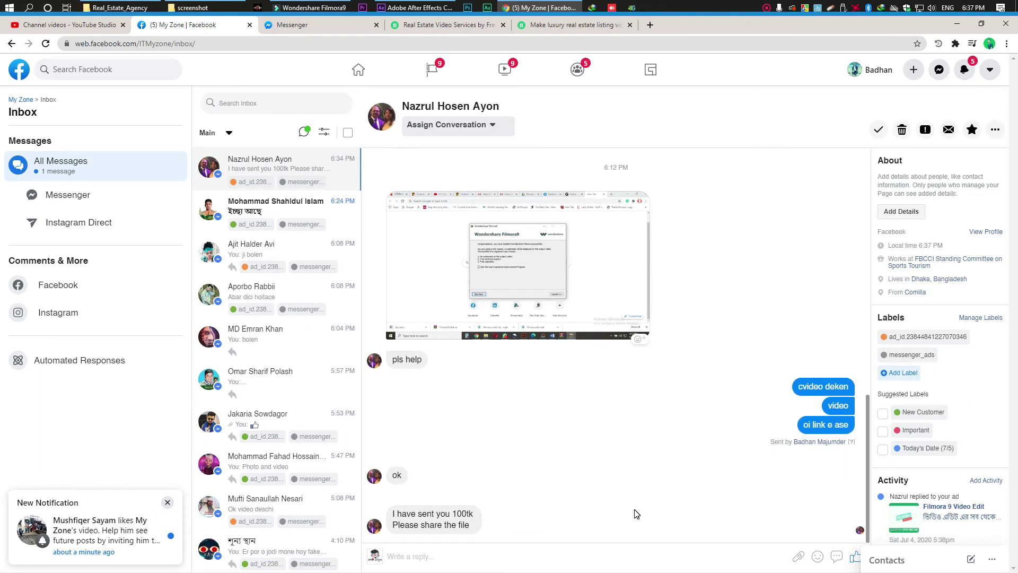
click(445, 558)
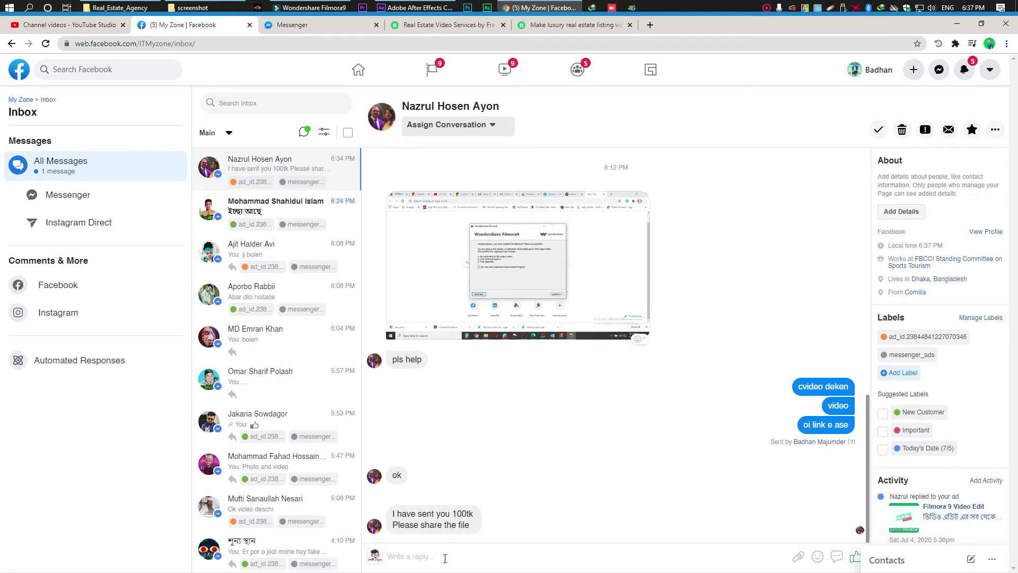
text(wait)
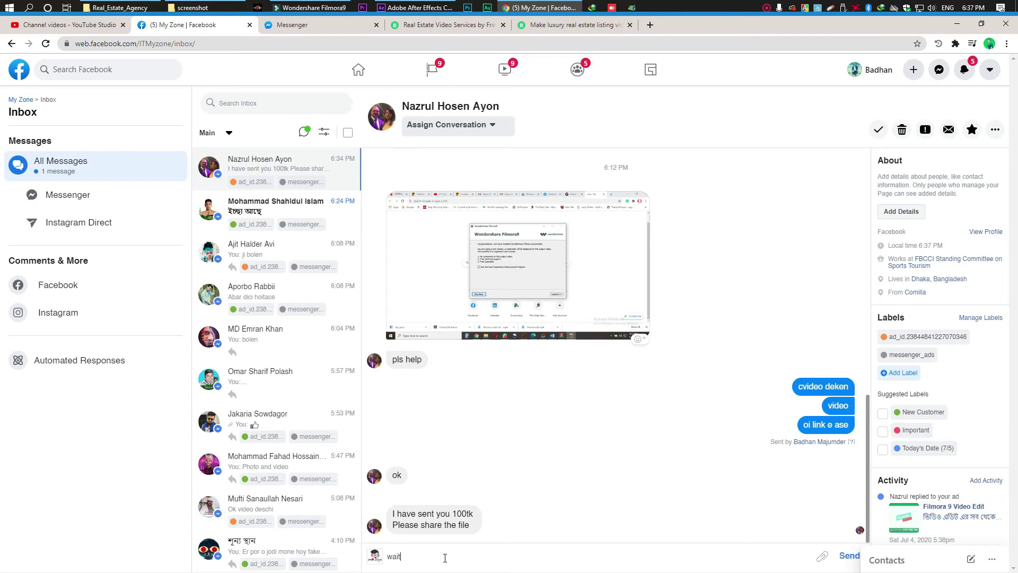
text( 10 mi)
click(845, 558)
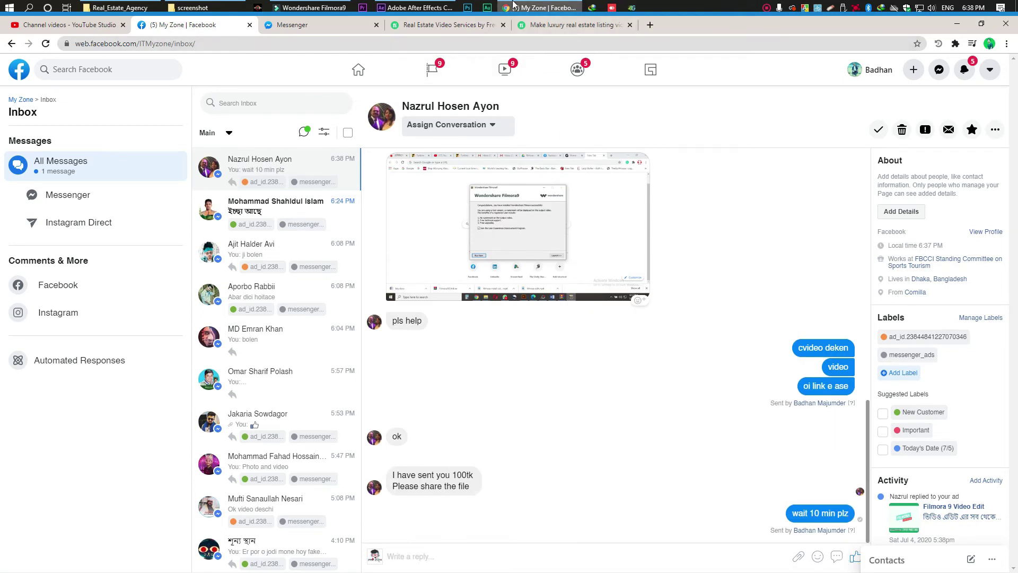
click(532, 6)
Scrub Main to 0:00:21:20 and toggle Scene 1's Shape Layers 1, 8, 20, 21 and 2 to identify the panel background
drag(445, 414, 479, 454)
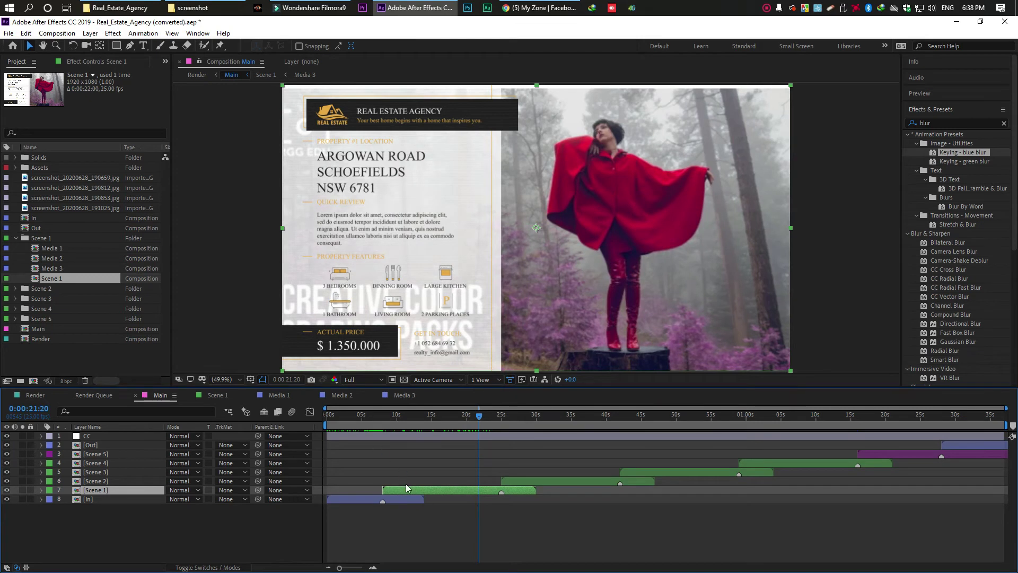
double_click(433, 489)
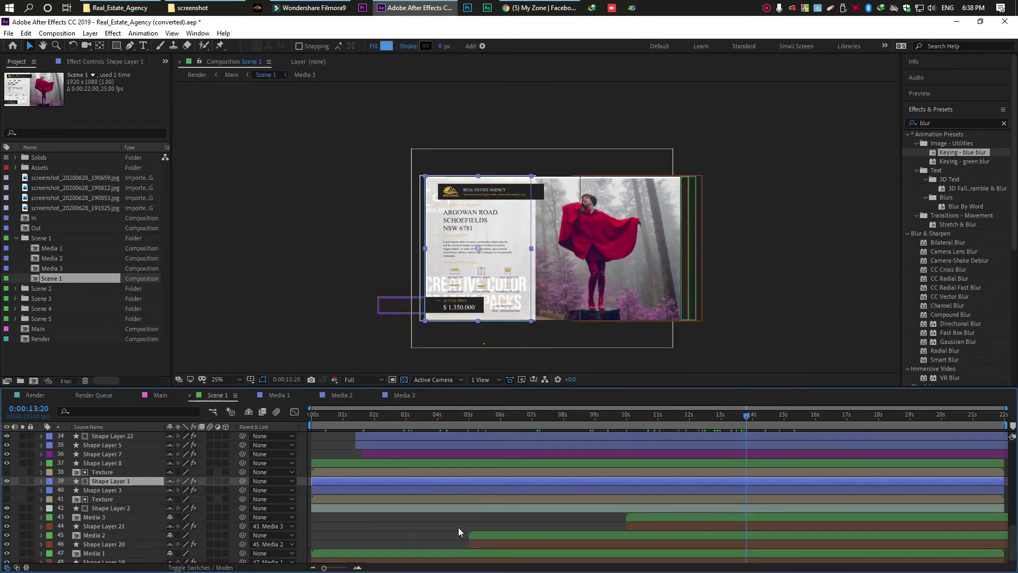
click(7, 481)
click(6, 481)
click(6, 463)
click(7, 463)
scroll(54, 465, down, 1)
click(7, 540)
click(7, 540)
click(10, 523)
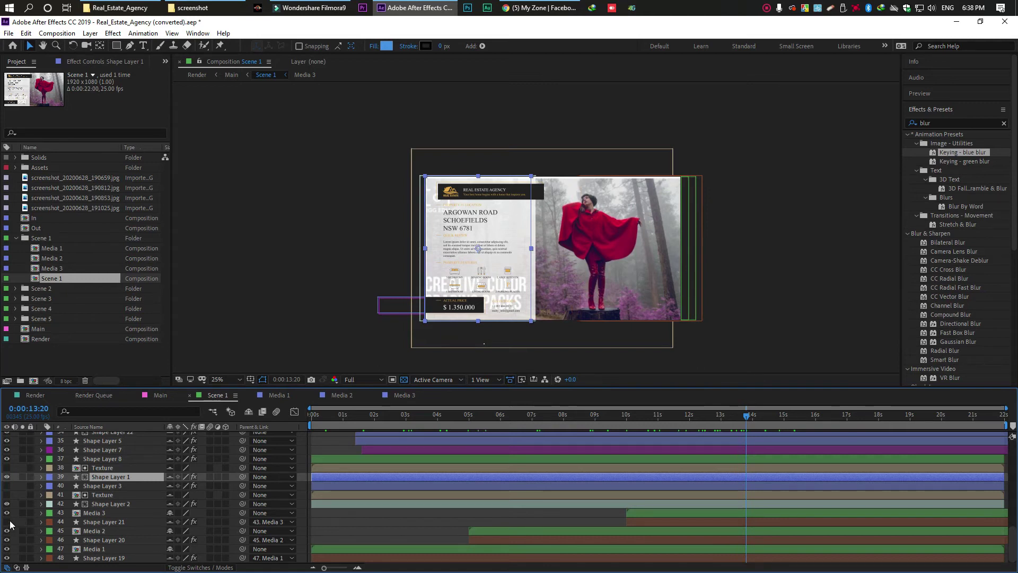
click(7, 522)
click(7, 504)
click(7, 504)
Set the opacity of the Fill effect on Scene 1's Shape Layer 2 to 55%
click(94, 504)
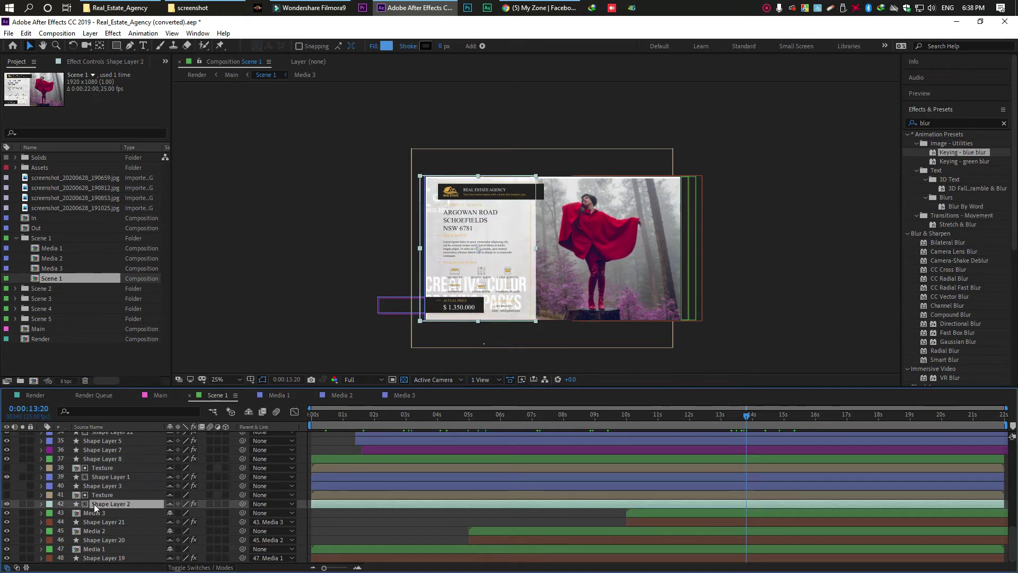
click(41, 503)
click(50, 522)
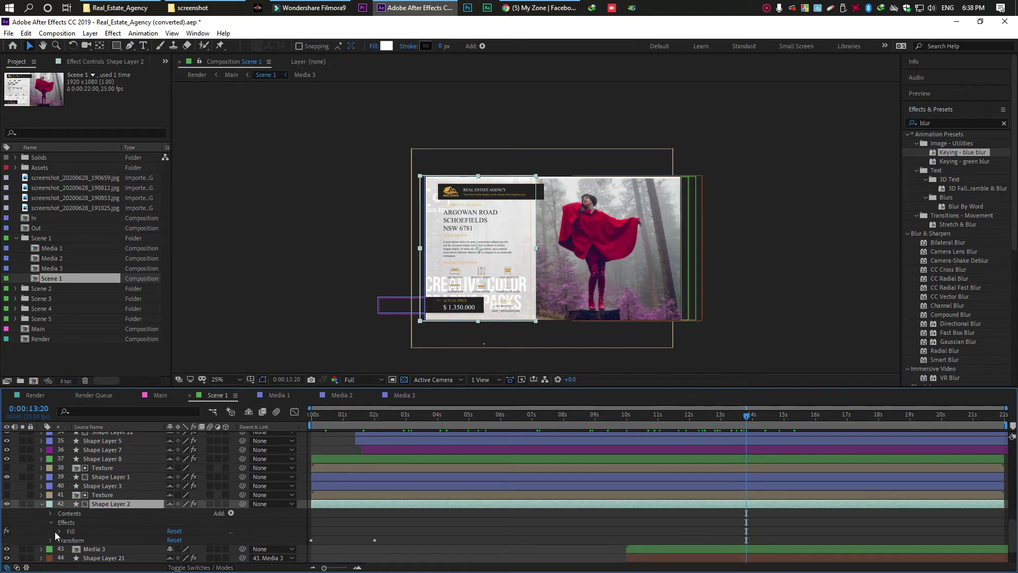
click(59, 530)
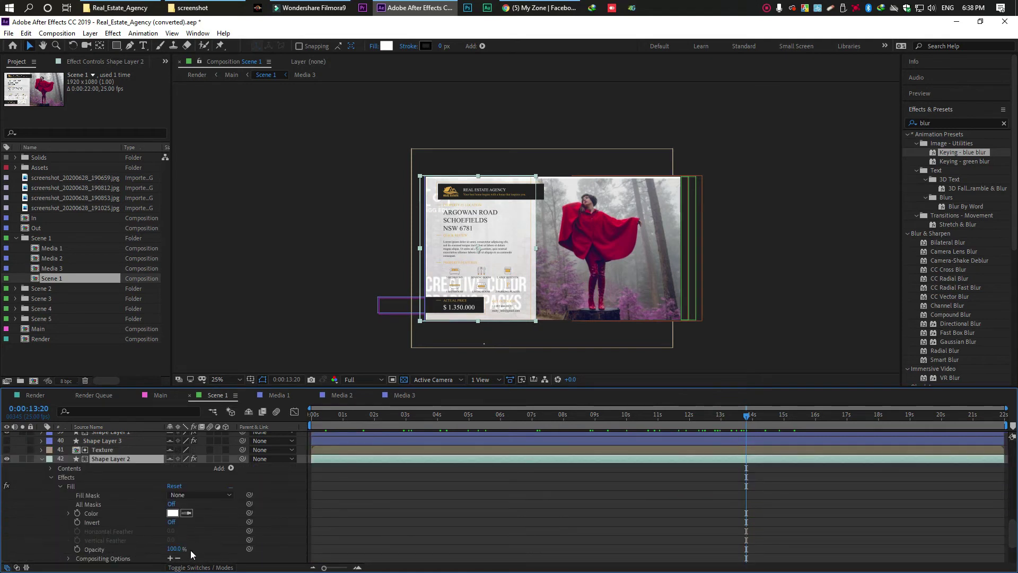
drag(174, 554, 154, 554)
click(106, 486)
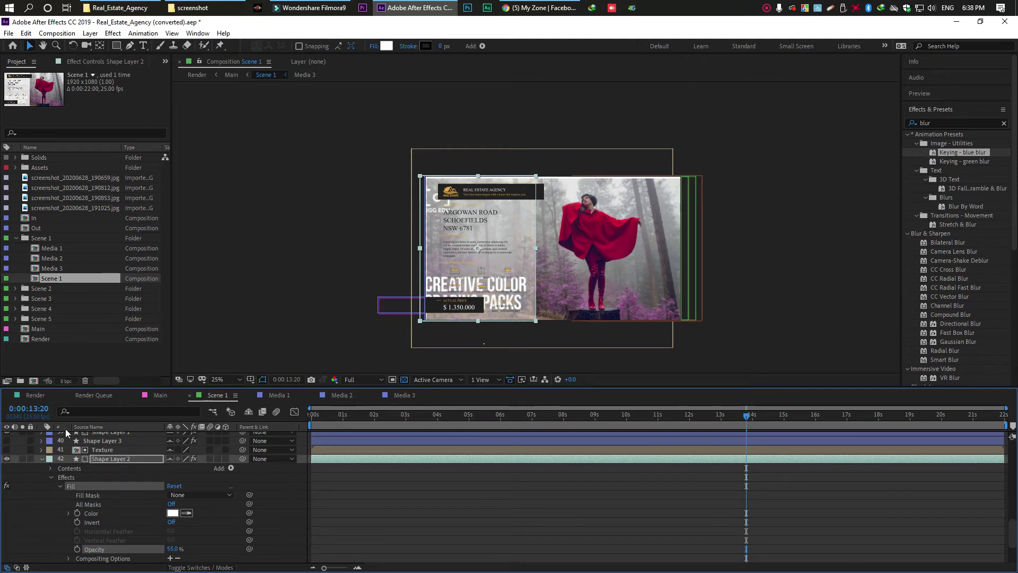
Preview Scene 1 in the Main composition to 0:00:18:21 and open the Media 2 composition
click(154, 394)
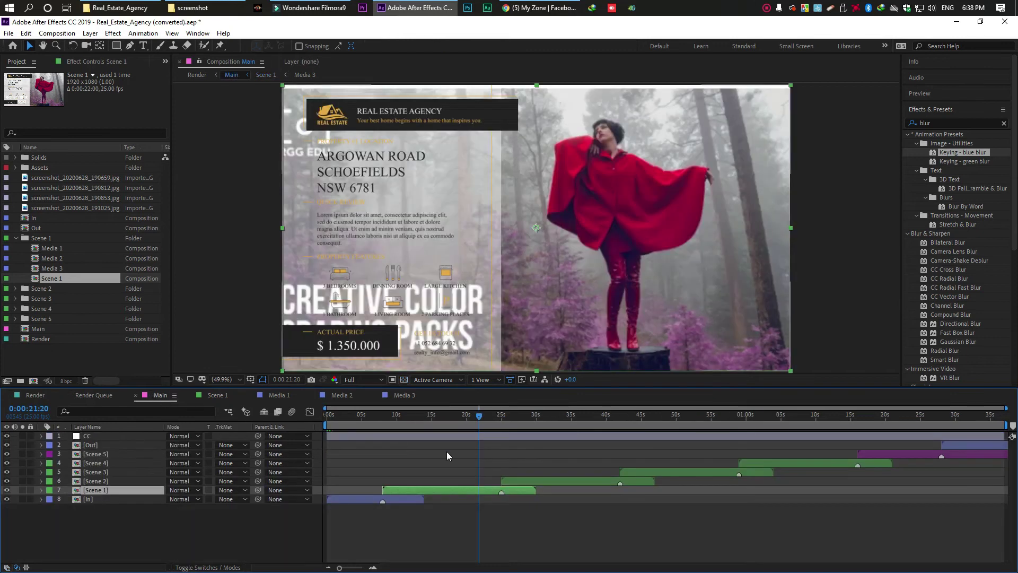
drag(428, 423, 454, 445)
key(space)
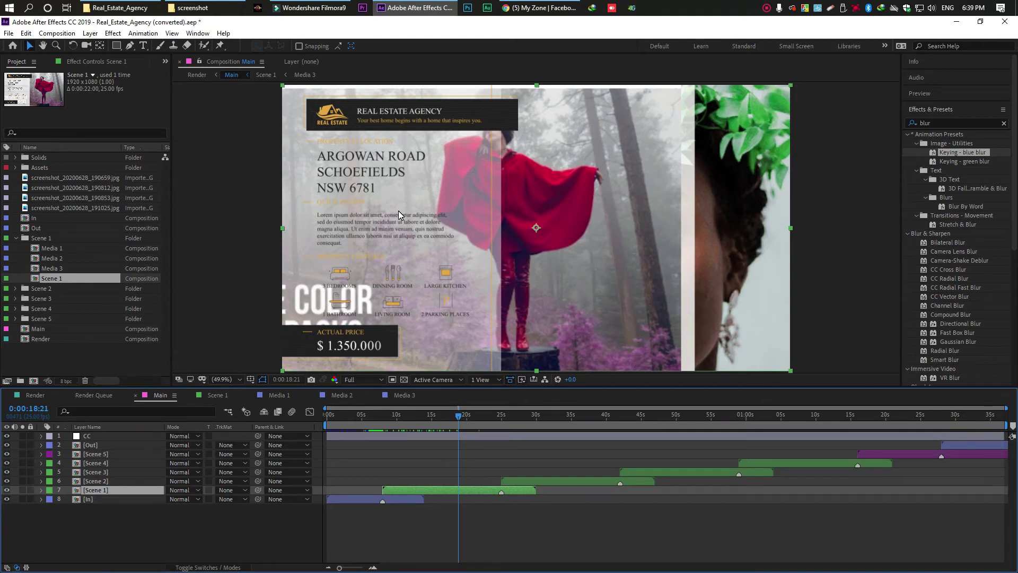
click(343, 395)
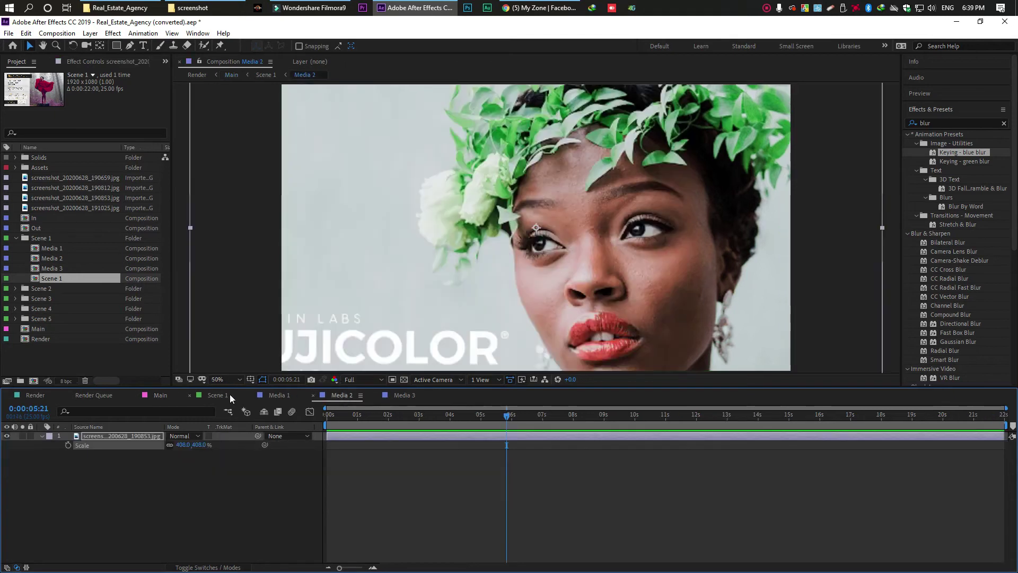
Set the opacity of the Fill effect on Scene 1's Shape Layer 2 to 69%
click(218, 395)
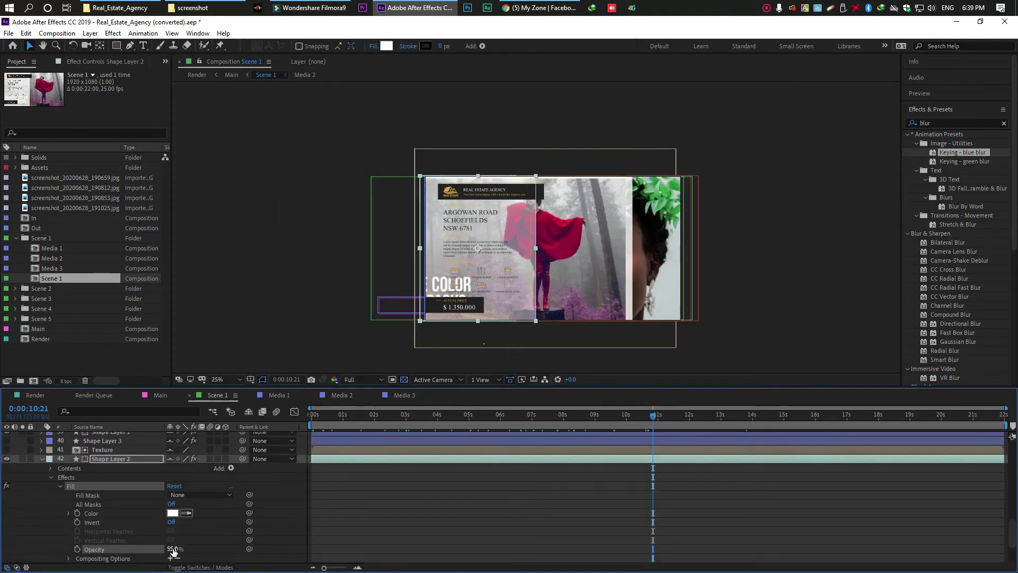
drag(173, 549, 181, 549)
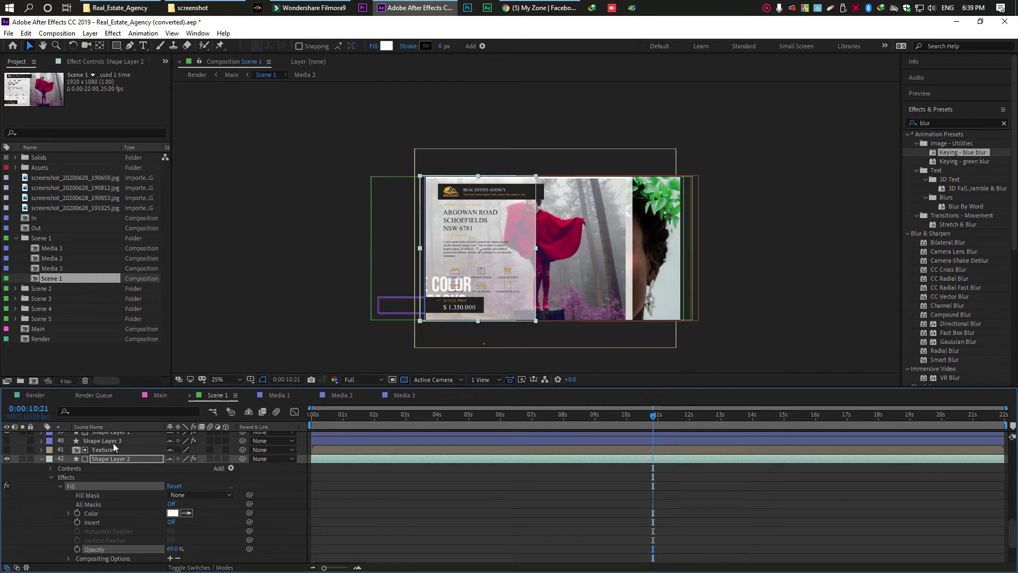
Scrub the Render composition from the intro through 0:00:49:01 to review the information panels of the first three properties
click(35, 395)
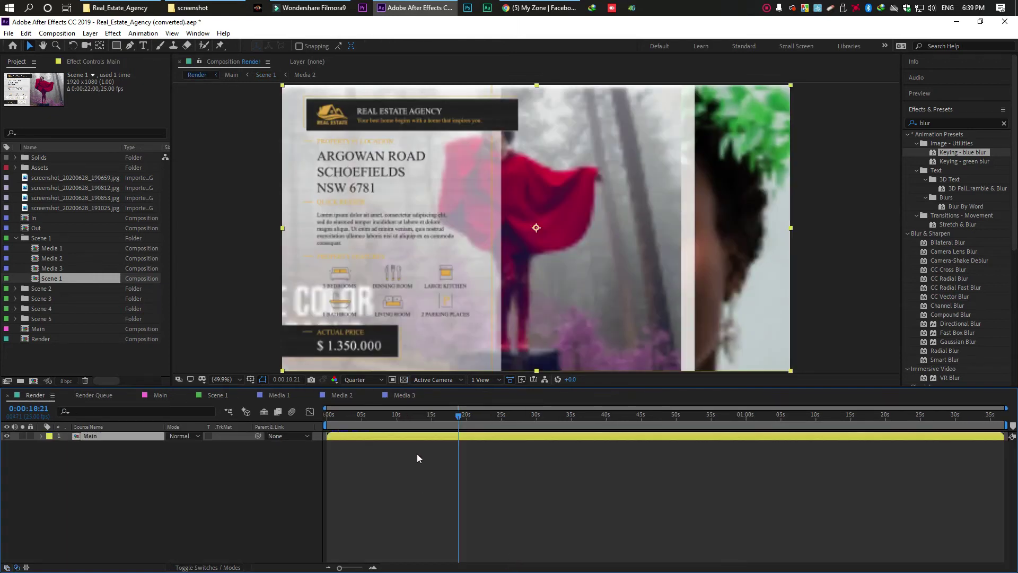
drag(372, 414, 426, 441)
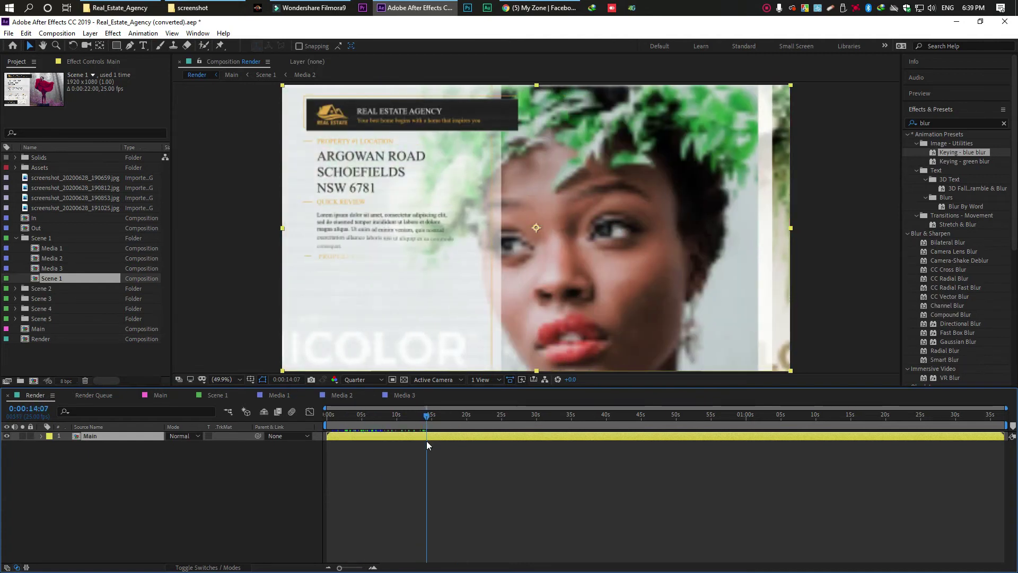
drag(427, 444, 386, 533)
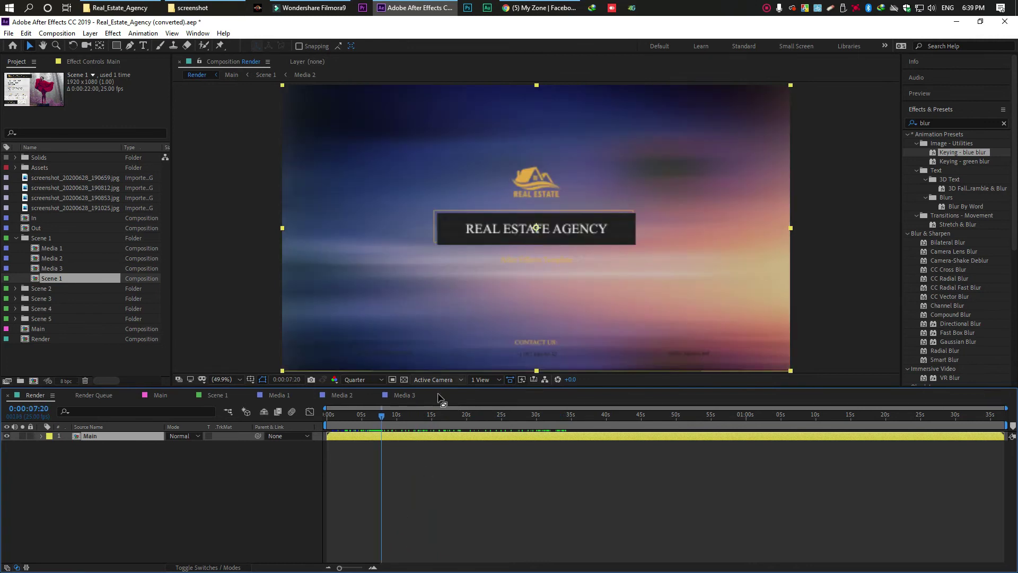
drag(352, 413, 534, 454)
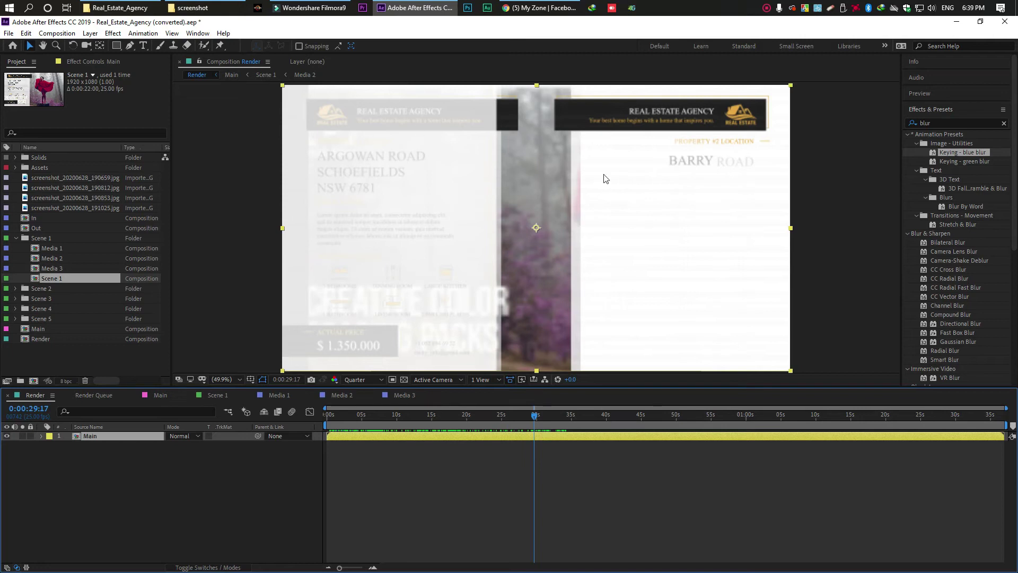
drag(545, 414, 670, 483)
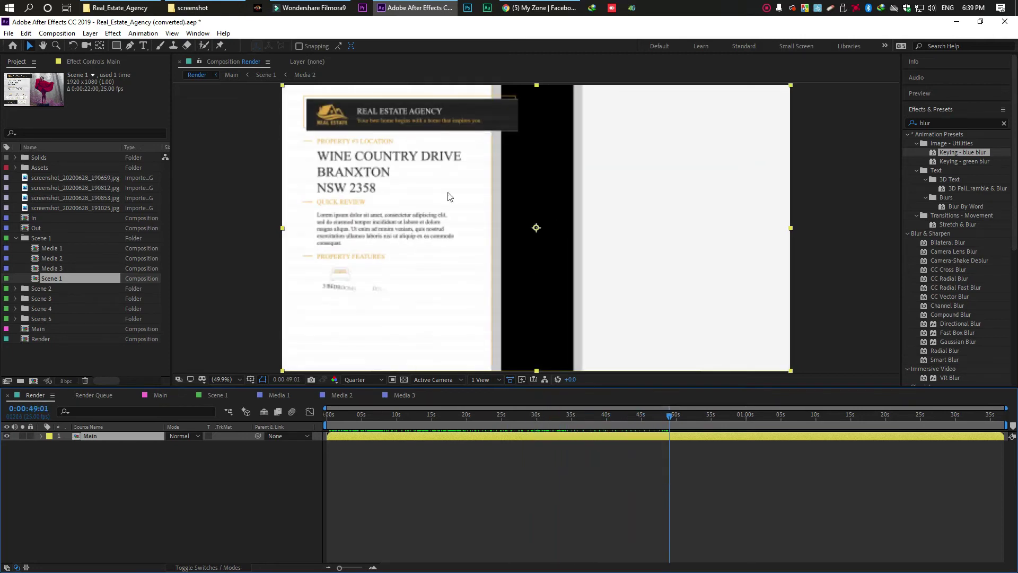
Move the Render composition to 0:00:14:05 and set its preview resolution to Full
drag(362, 413, 425, 449)
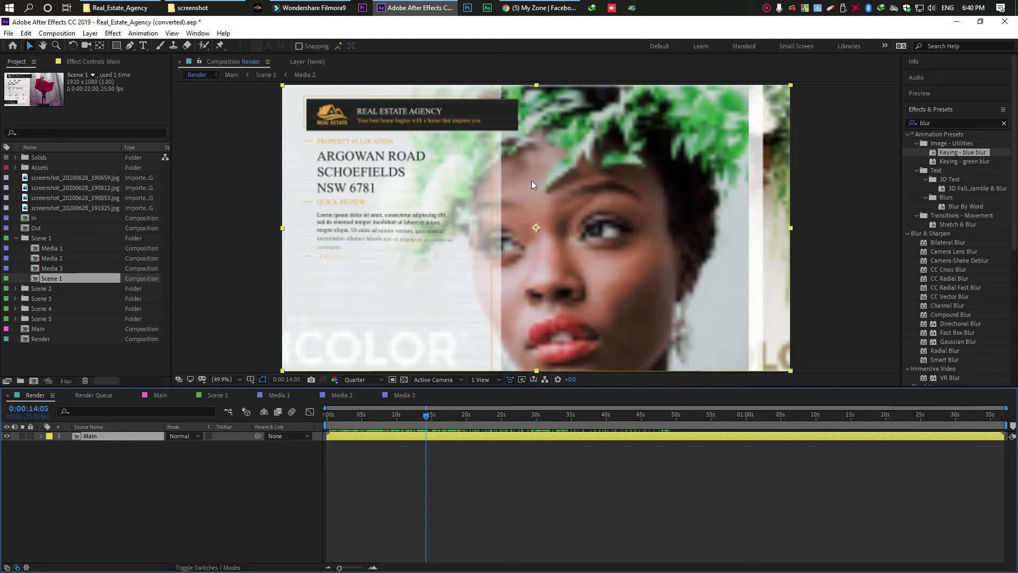
click(355, 378)
click(357, 405)
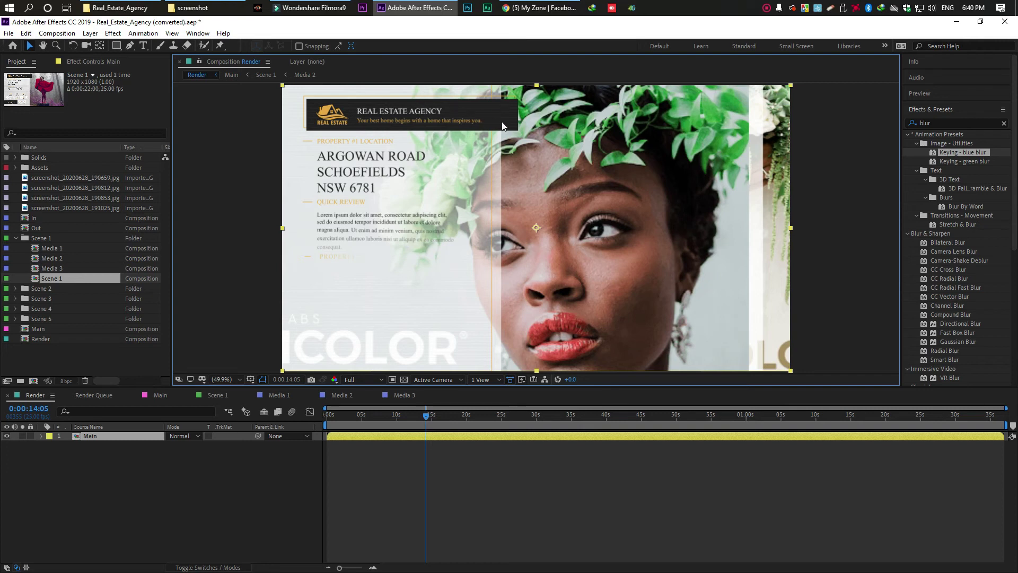
Open Scene 1 through Main, collapse Shape Layer 2, inspect the contents of the Texture precomposition and return to Scene 1
double_click(381, 436)
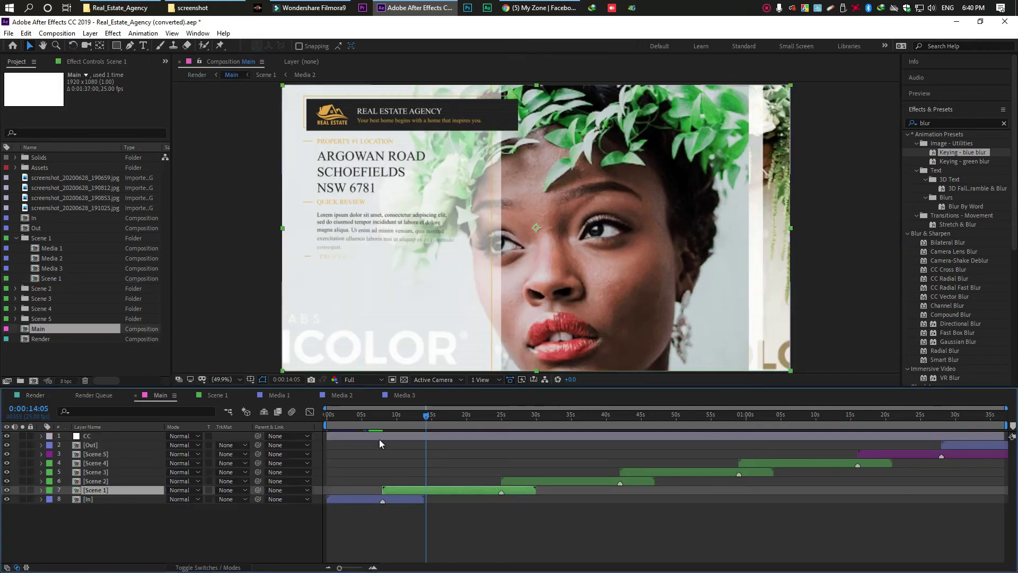
double_click(420, 488)
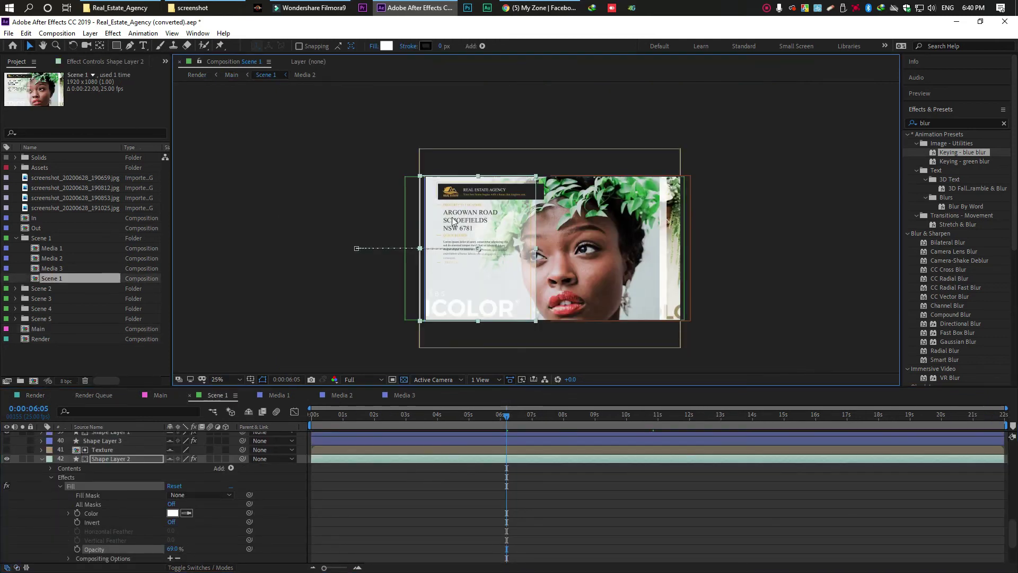
click(42, 458)
click(107, 467)
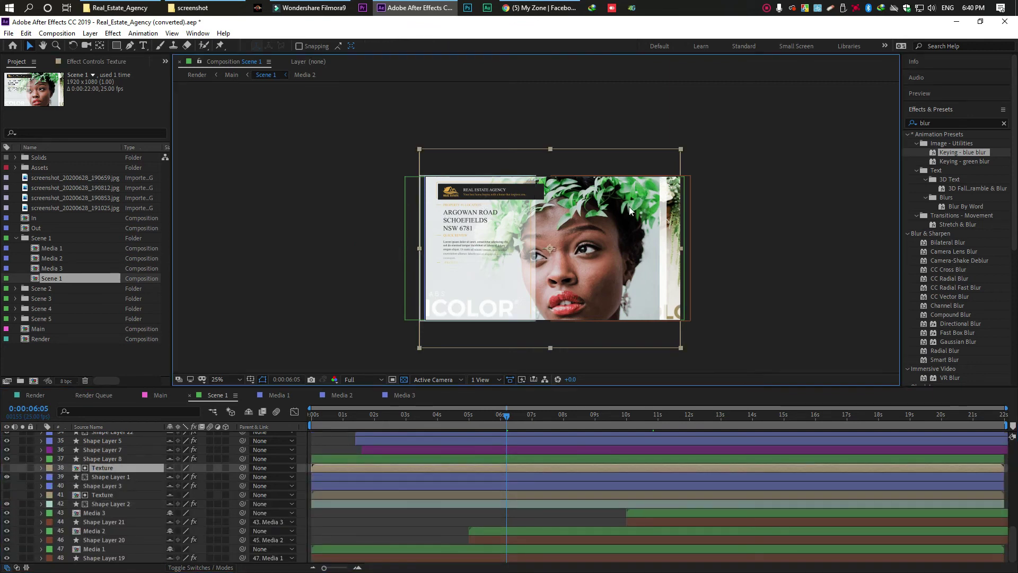
double_click(114, 469)
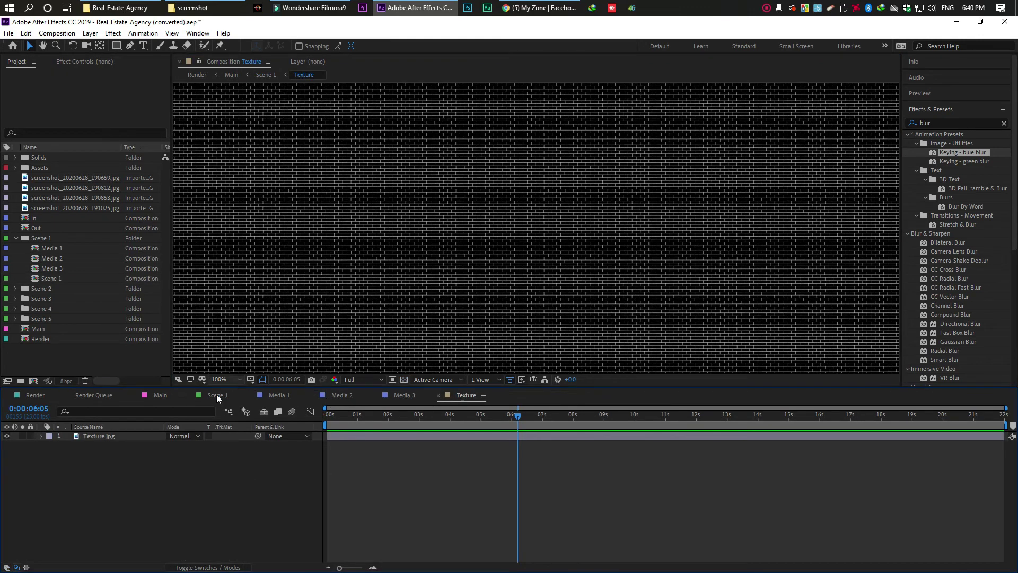
click(399, 397)
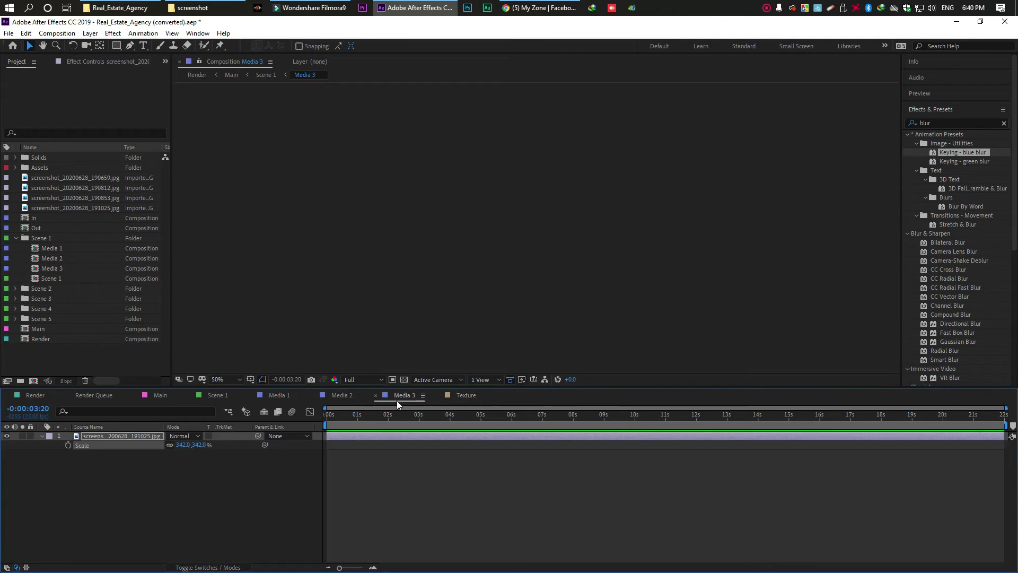
click(218, 395)
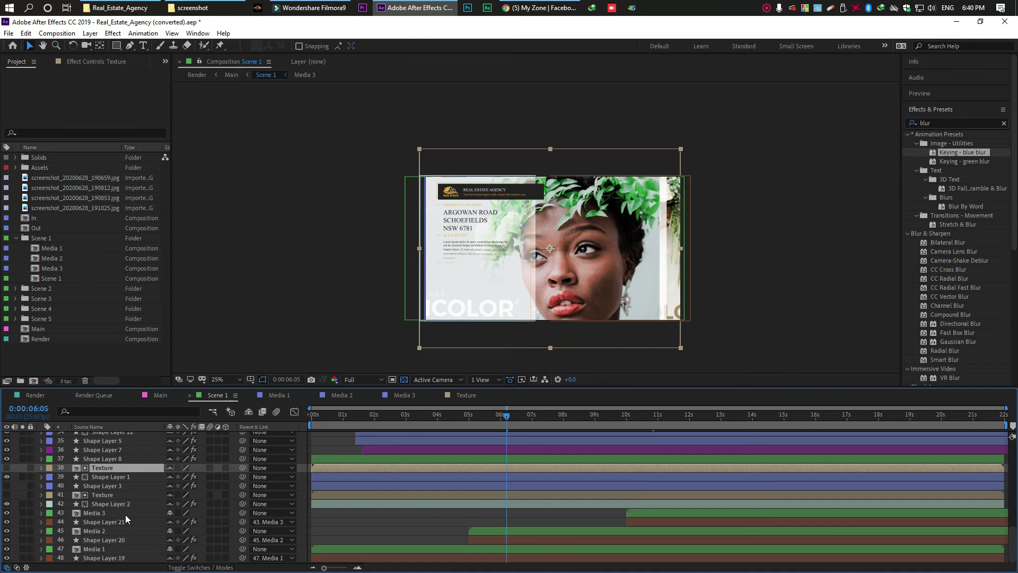
Select Scene 1's Media and Texture layers in turn and toggle Texture layer 41 to check its effect on the panel
click(96, 549)
click(95, 531)
click(97, 512)
click(98, 494)
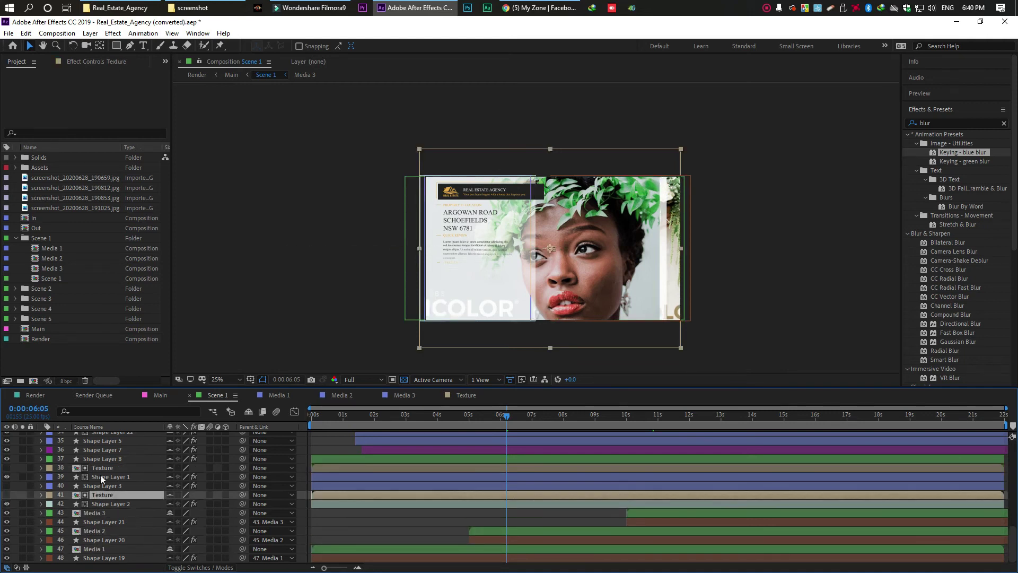
click(98, 470)
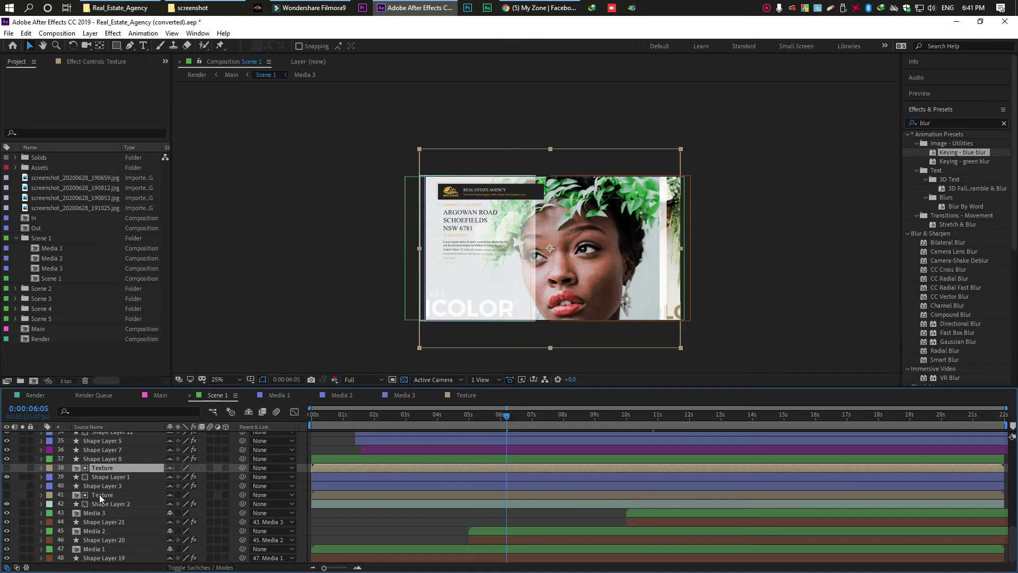
click(100, 496)
click(6, 495)
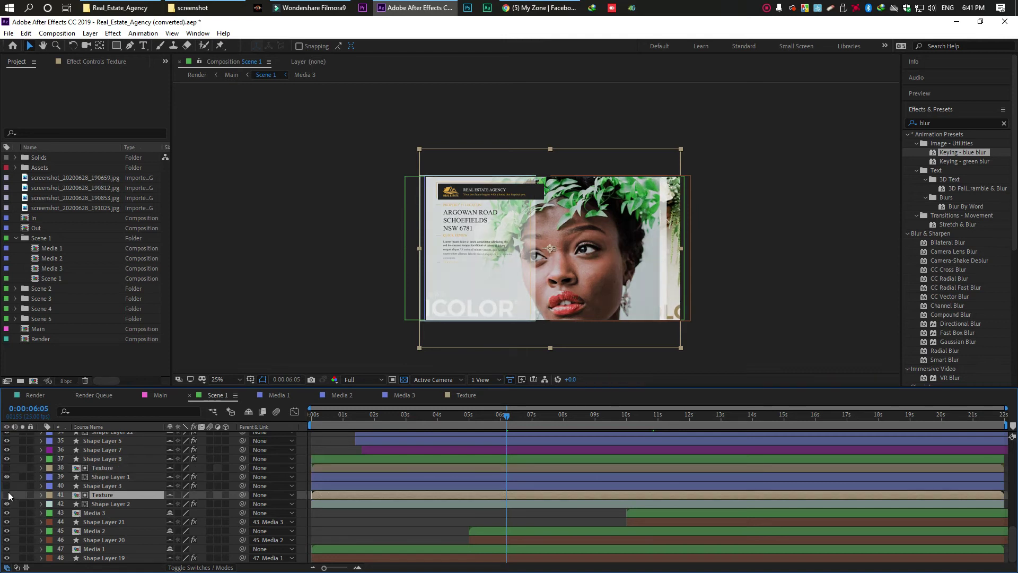
Toggle Scene 1's Texture layer 27, Icon 29 and Icon 4 while searching the layer stack for the header bar
scroll(114, 467, up, 3)
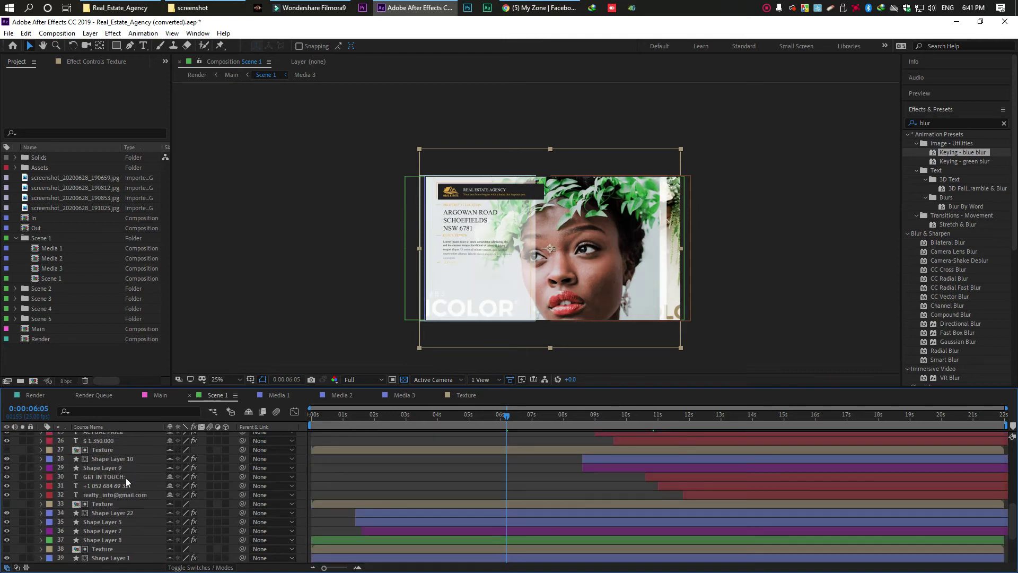
scroll(126, 479, up, 1)
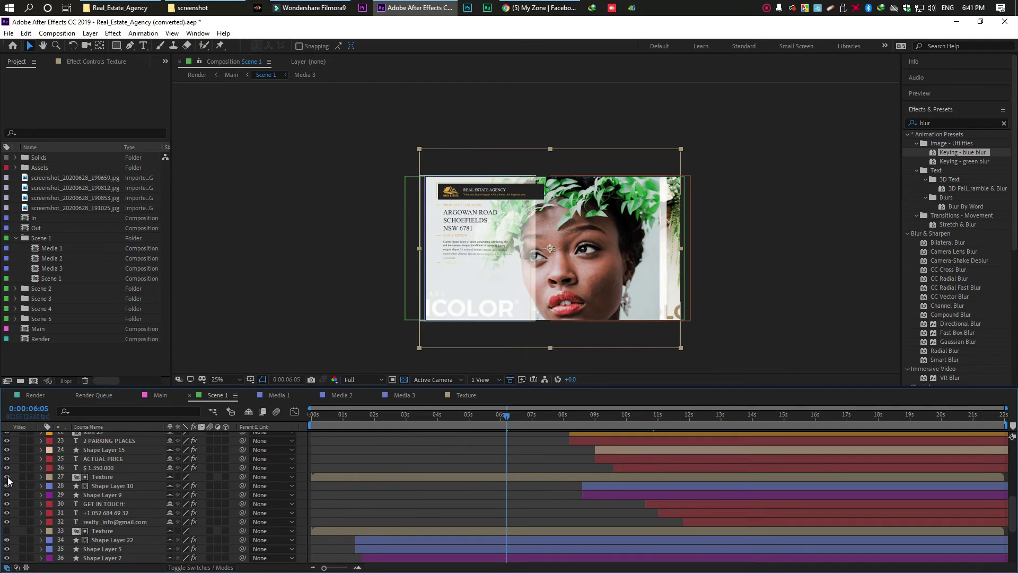
scroll(148, 471, up, 2)
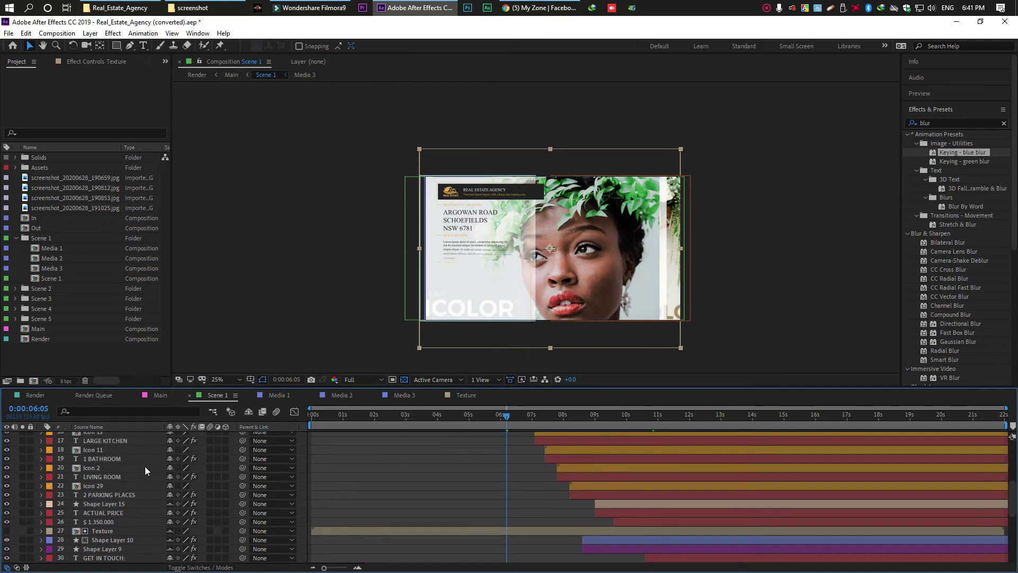
click(103, 485)
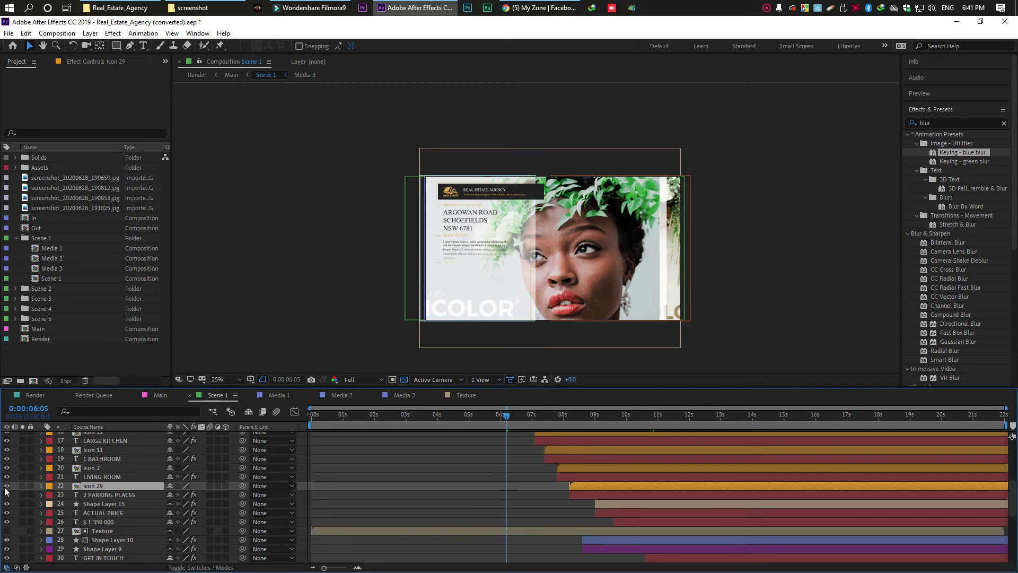
scroll(120, 480, up, 2)
scroll(120, 481, up, 1)
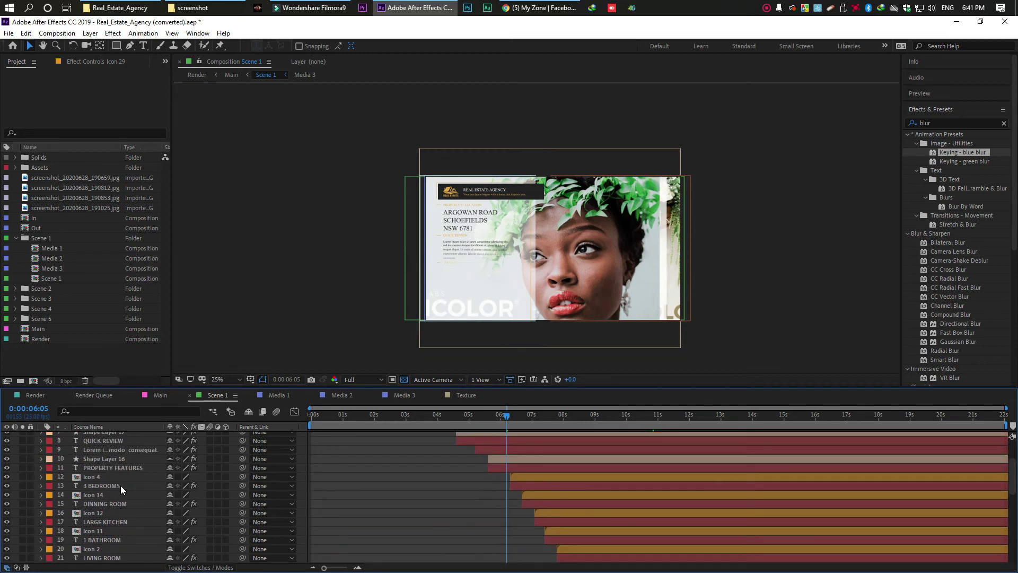
click(91, 477)
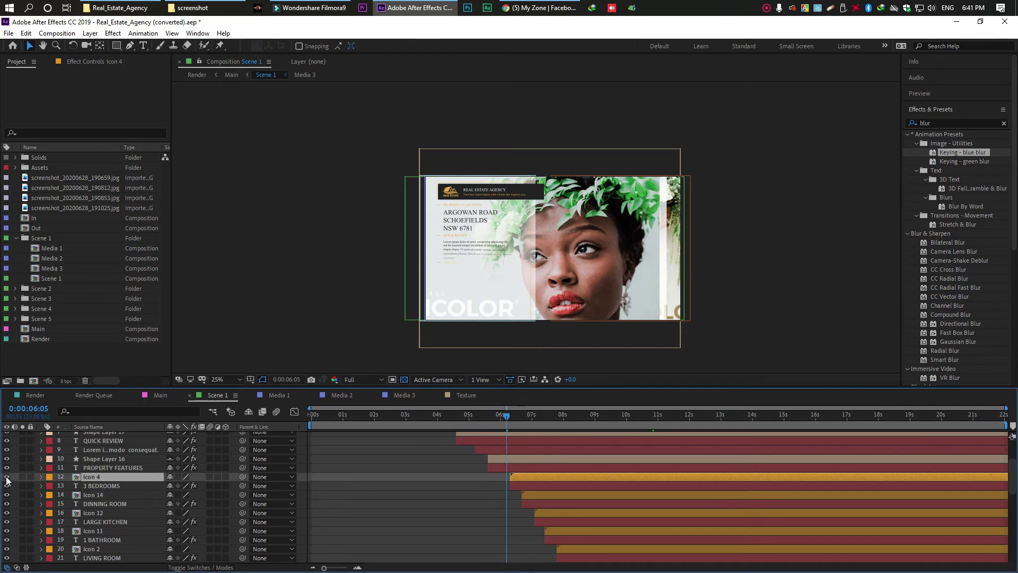
scroll(130, 479, up, 3)
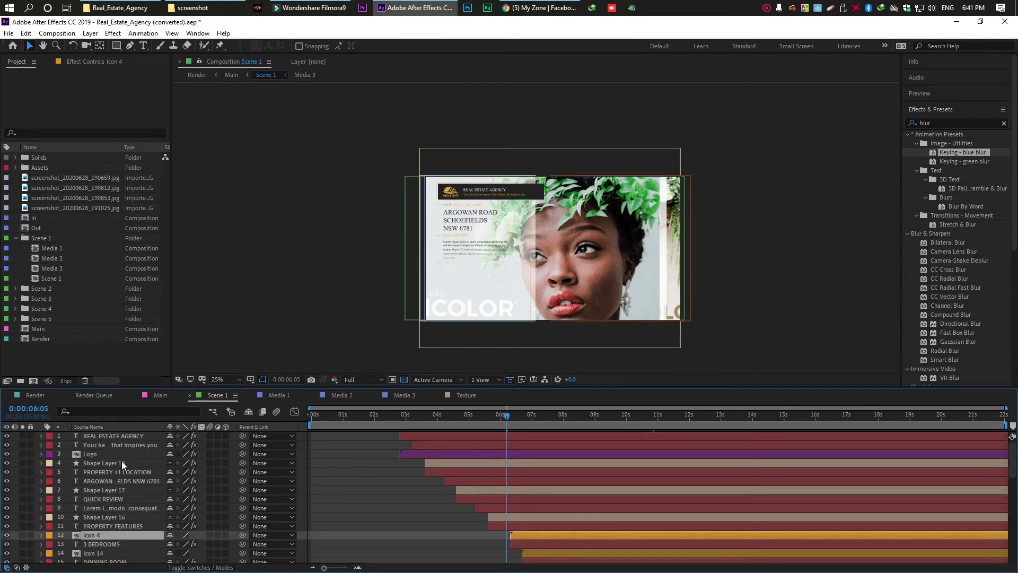
Scrub Scene 1 to 0:00:02:01 and check the Texture layers and Shape Layer 22 to identify the dark header bar's background
drag(403, 418, 375, 447)
scroll(383, 491, down, 5)
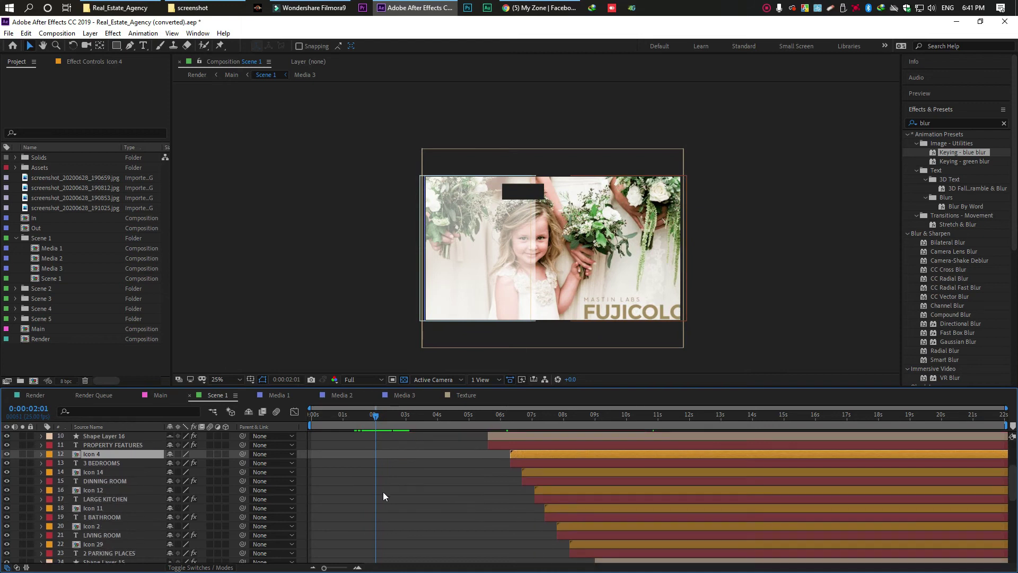
click(353, 480)
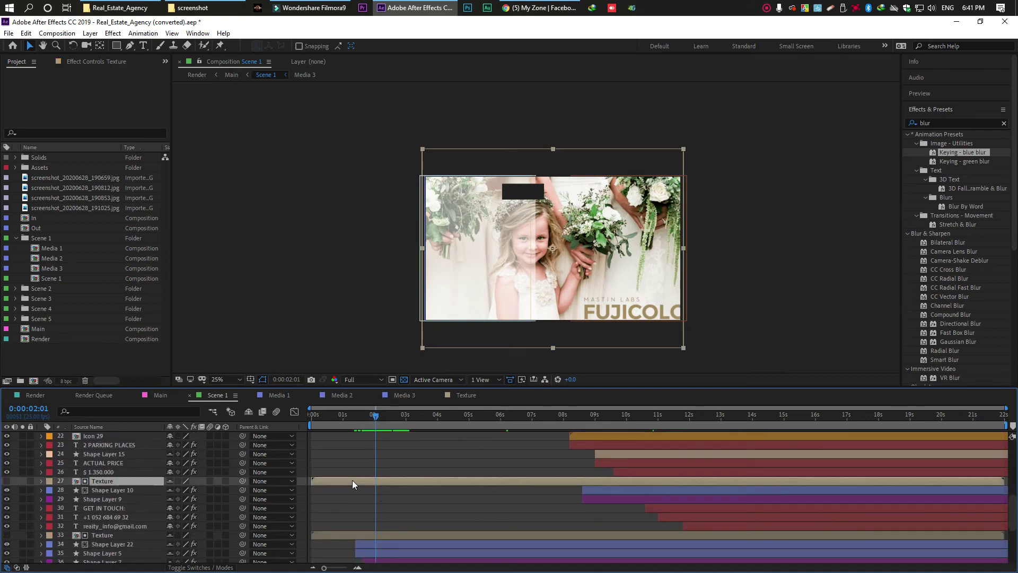
click(366, 532)
scroll(376, 554, down, 2)
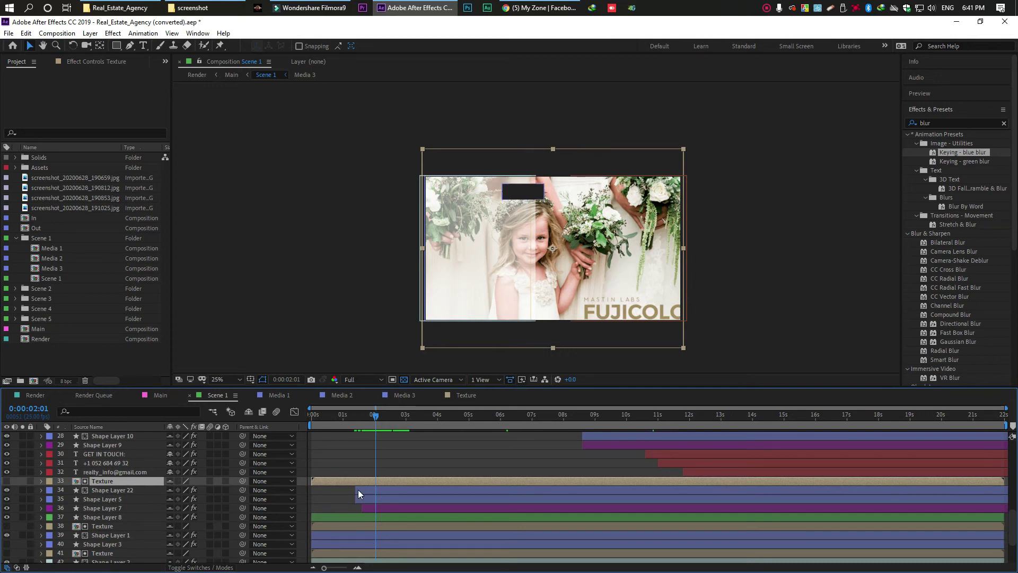
scroll(362, 489, up, 2)
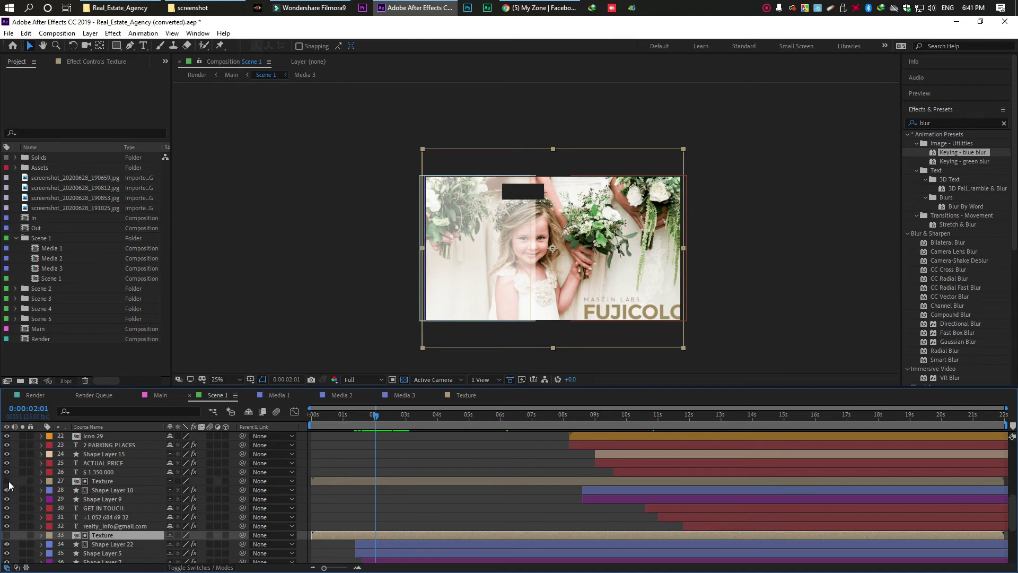
scroll(377, 482, down, 3)
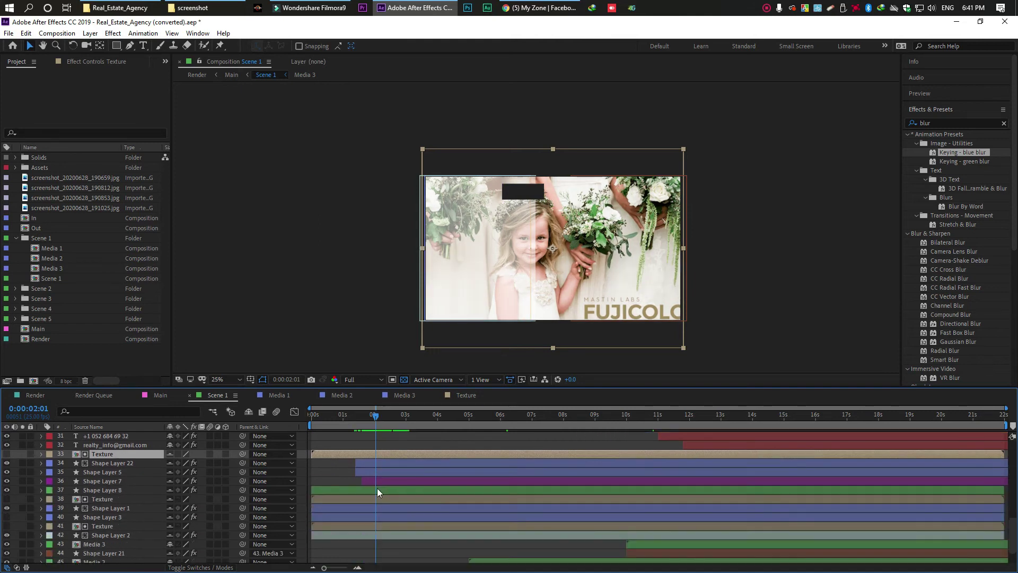
click(366, 461)
click(7, 463)
click(7, 464)
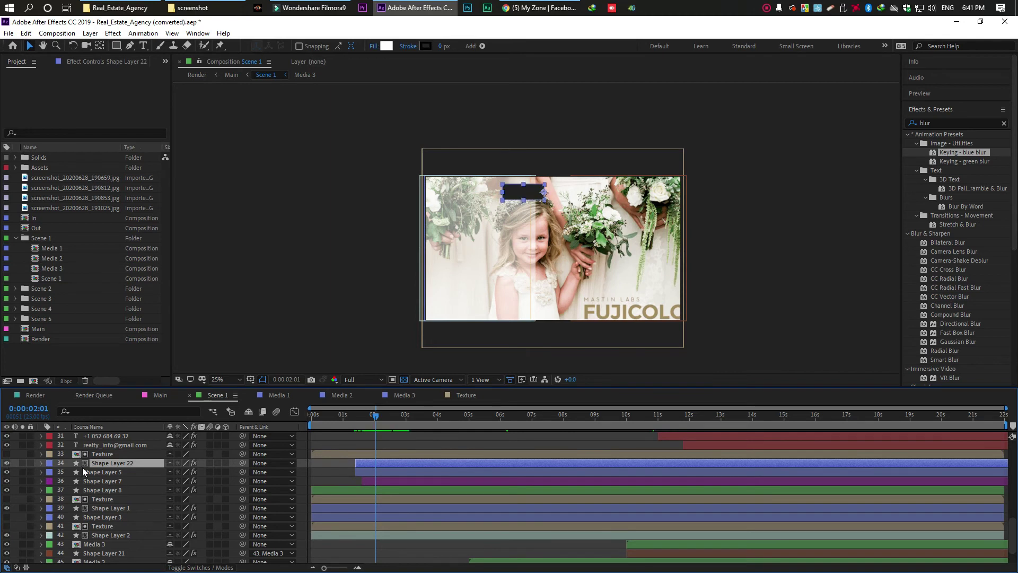
Reveal the Fill effect of Shape Layer 22 and disable the expression that drives its Color
click(42, 463)
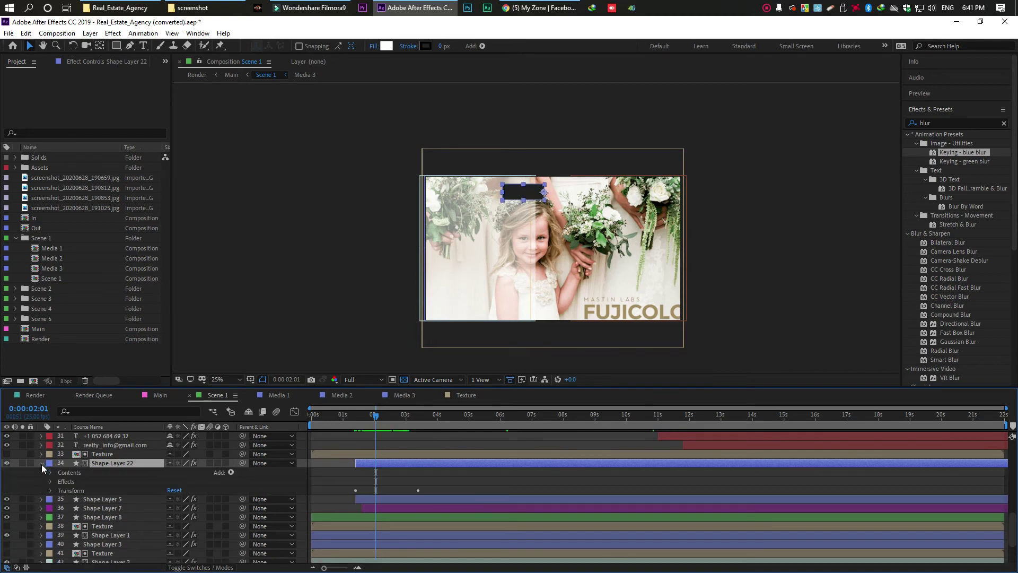
click(51, 482)
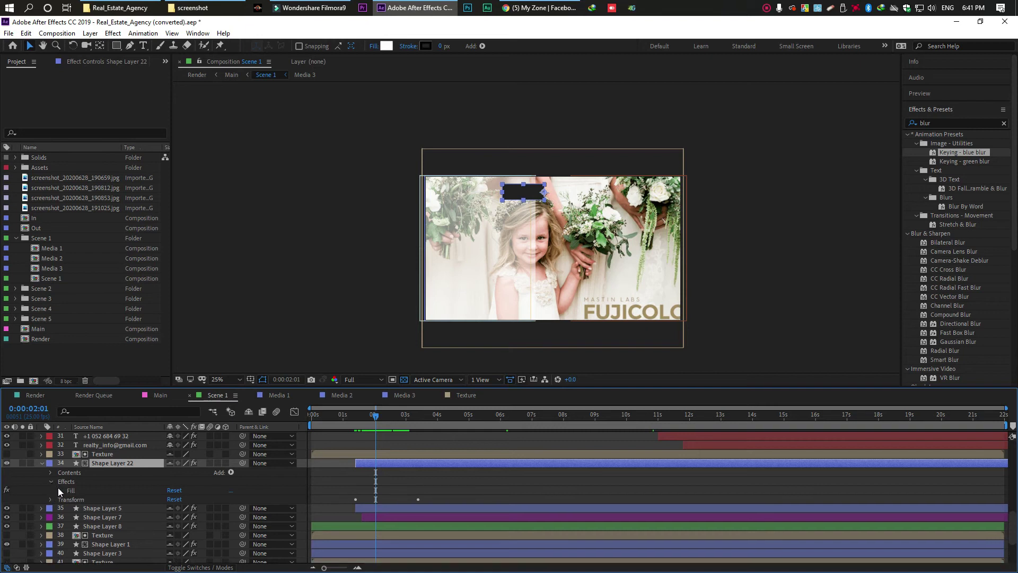
click(60, 490)
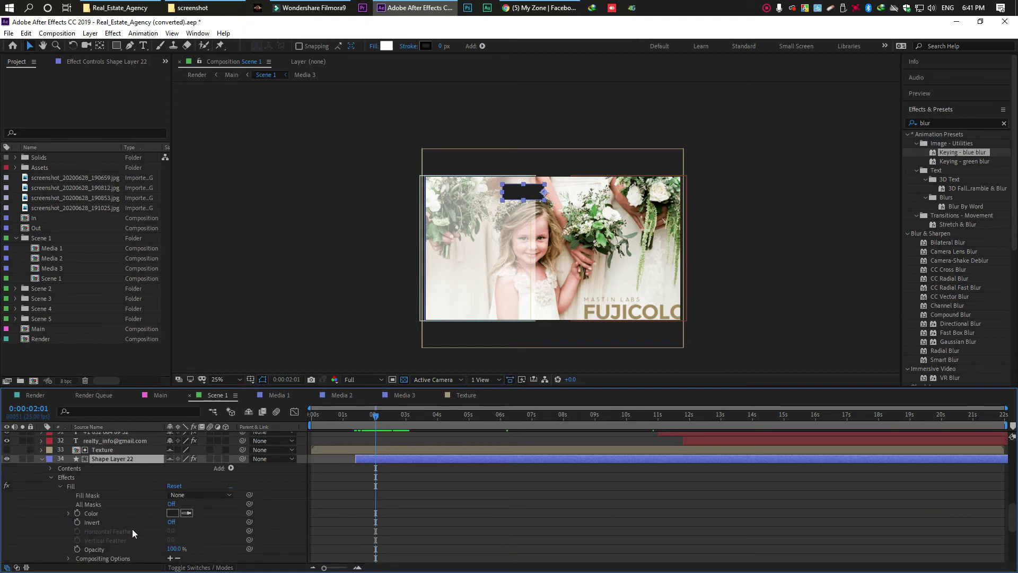
click(187, 514)
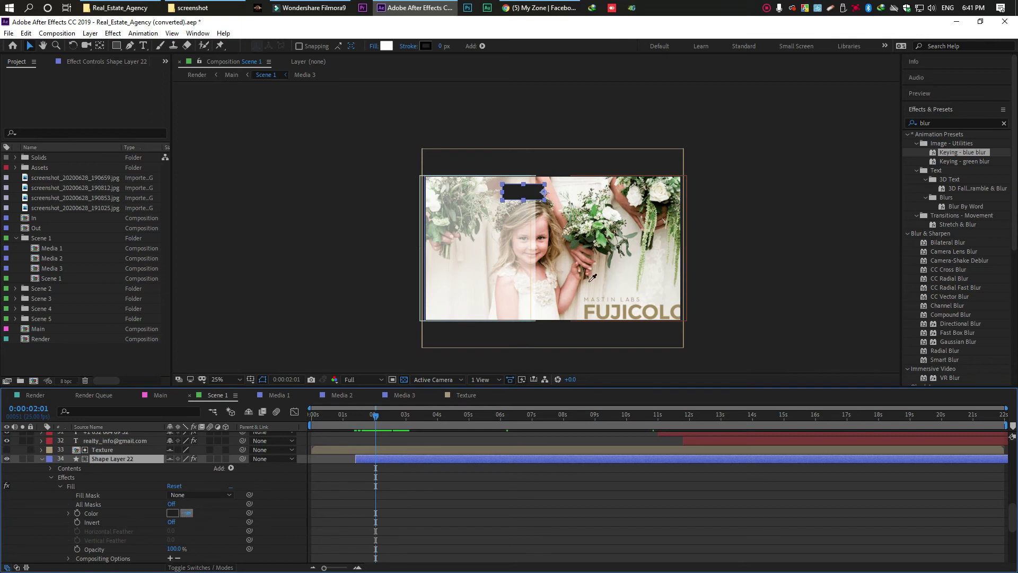
click(602, 238)
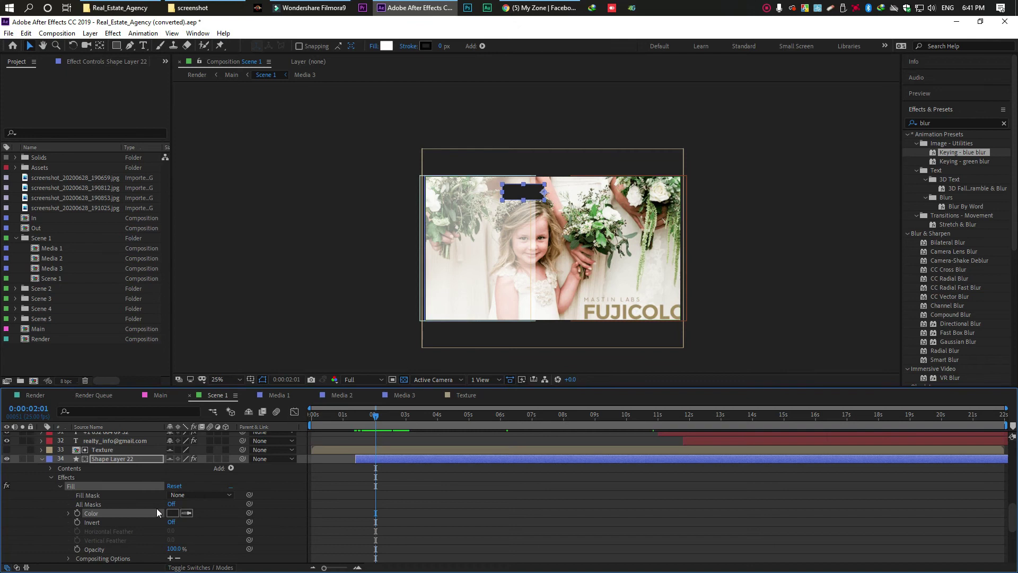
click(69, 514)
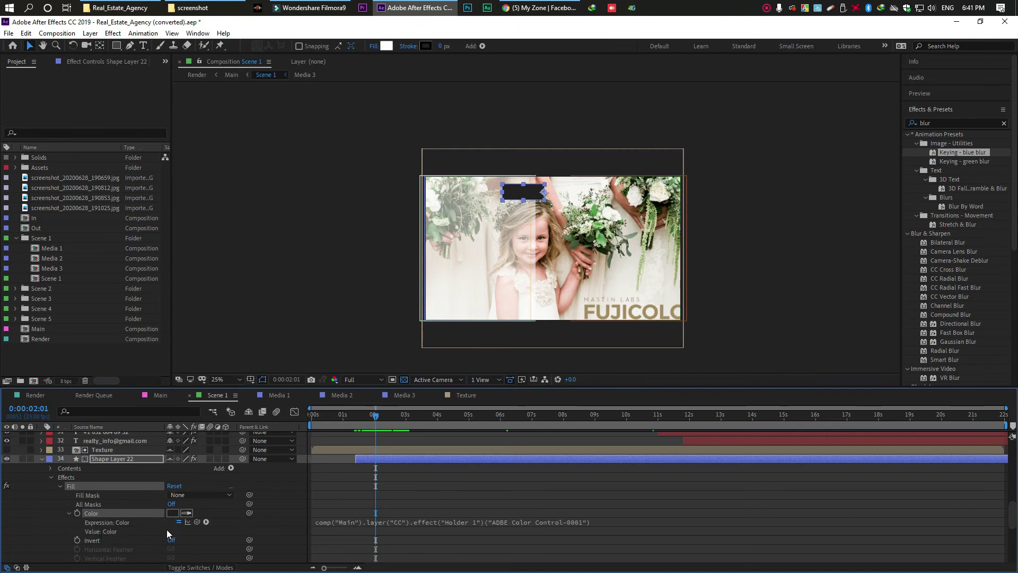
click(179, 522)
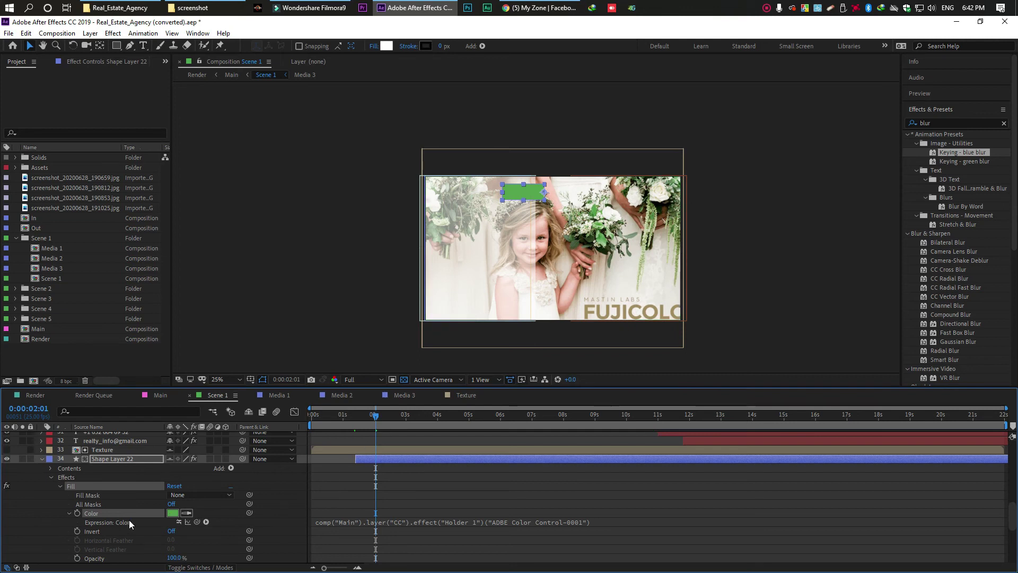
Set Shape Layer 22's Fill colour to light green 81B67A
click(188, 512)
click(604, 237)
click(173, 512)
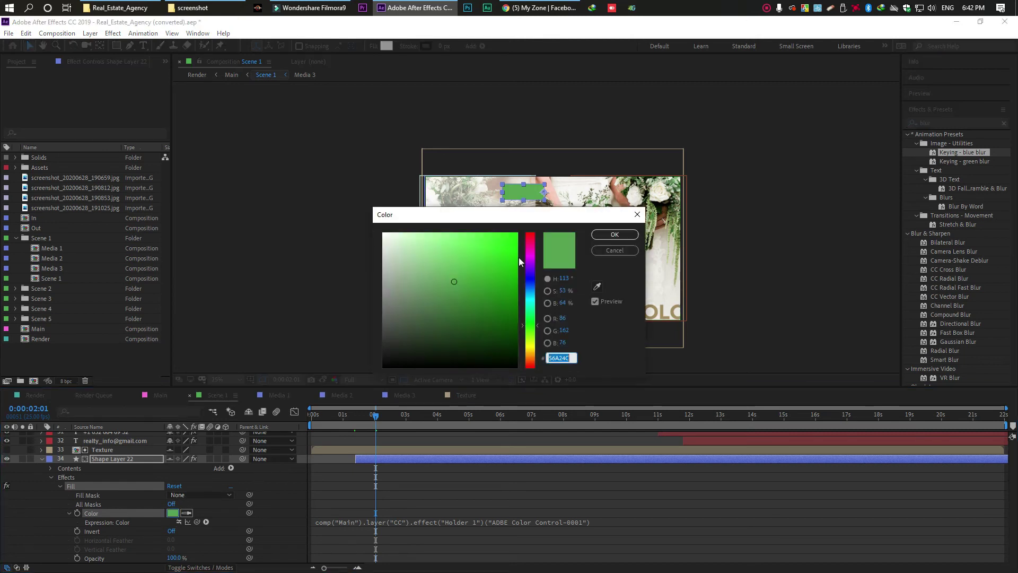
click(419, 267)
click(426, 271)
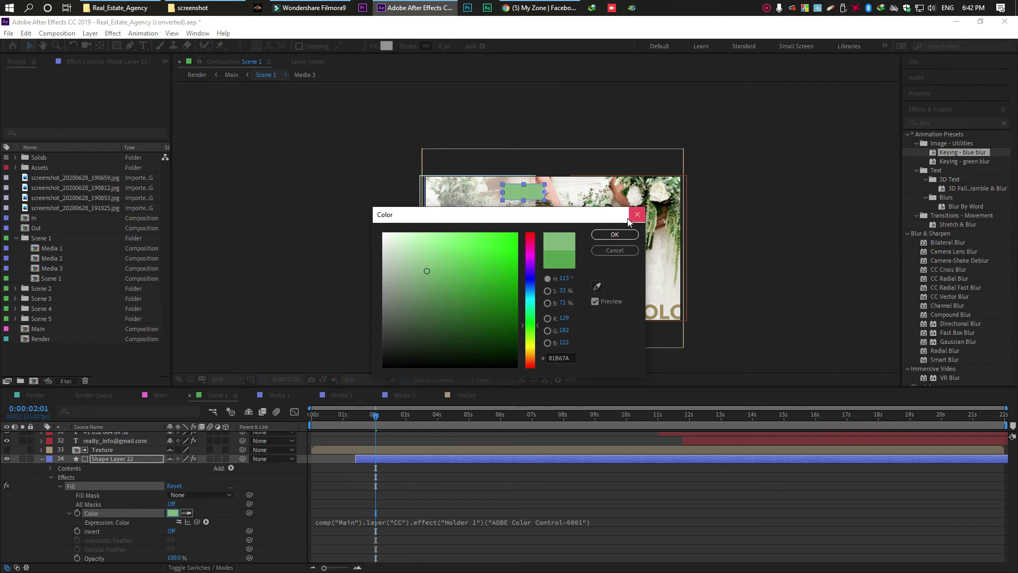
click(608, 238)
At 0:00:05:24, resample Shape Layer 22's Fill colour from the leaf-crown picture as a muted green
drag(339, 418, 484, 479)
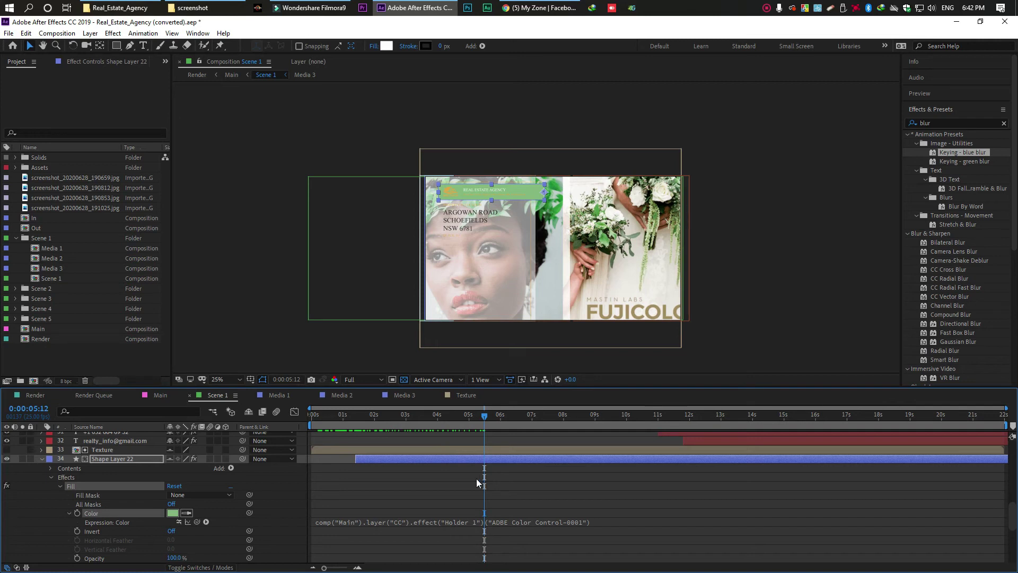
click(225, 378)
click(230, 193)
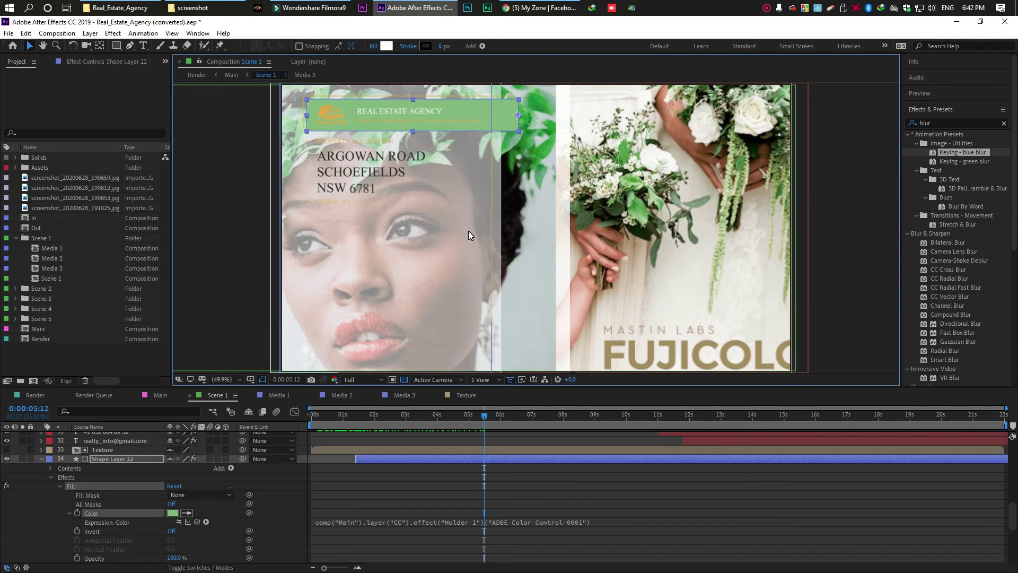
drag(394, 421, 432, 422)
key(space)
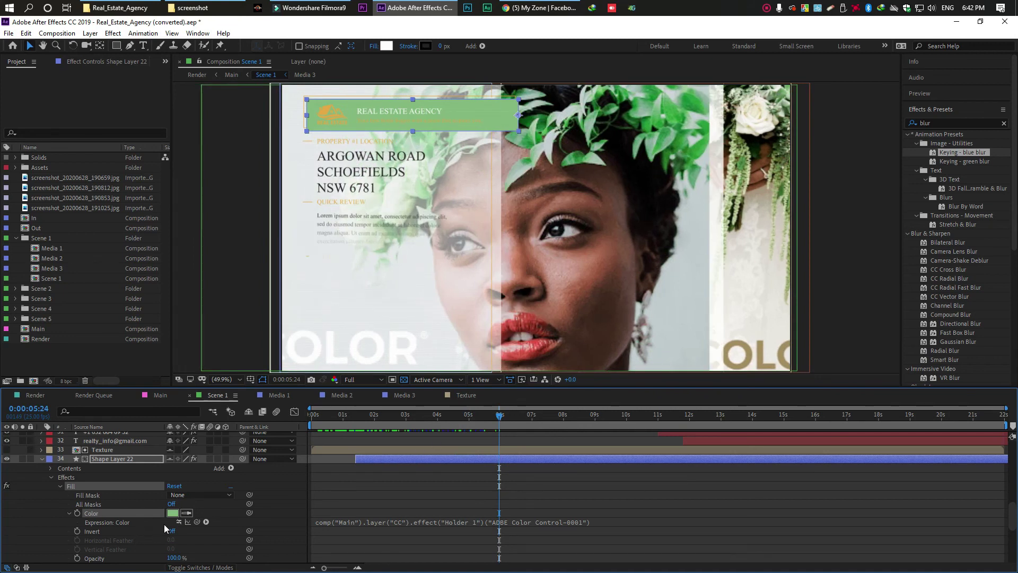
click(187, 512)
click(520, 167)
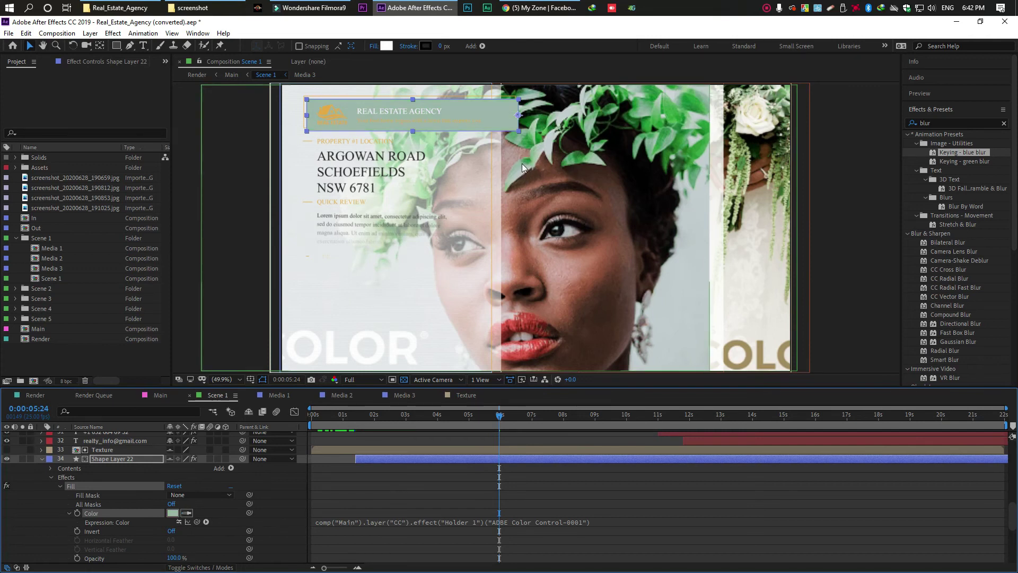
click(186, 512)
click(642, 106)
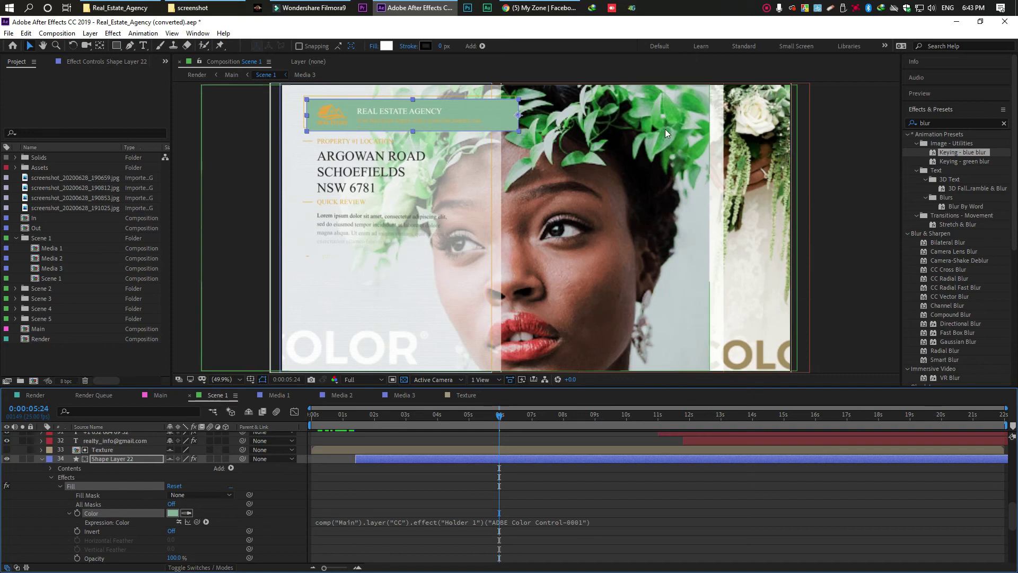
At 0:00:09:08, give the dark price bar, Shape Layer 10, the header bar's muted green Fill colour with its Color expression disabled
click(401, 414)
drag(390, 412, 605, 424)
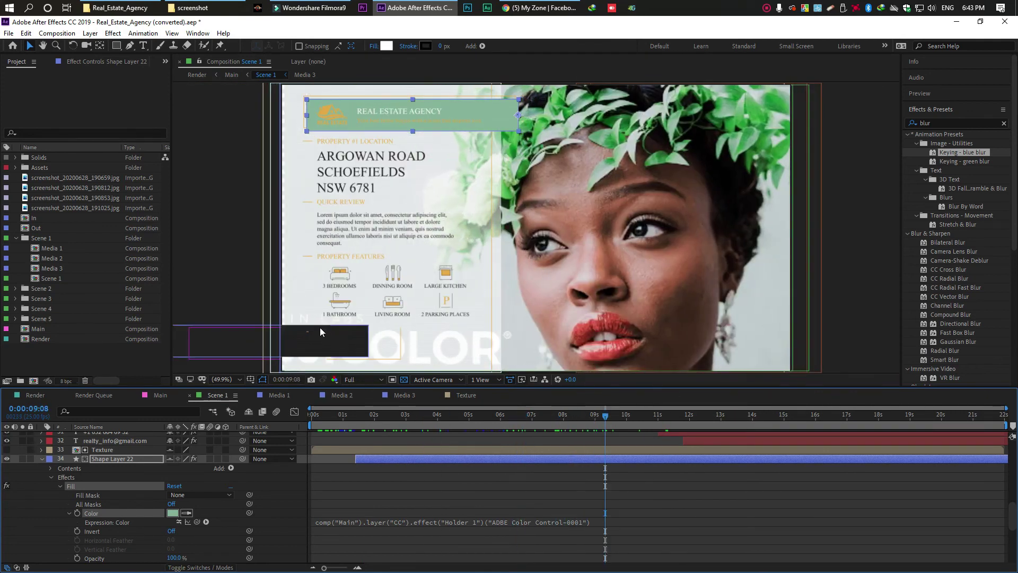
click(330, 338)
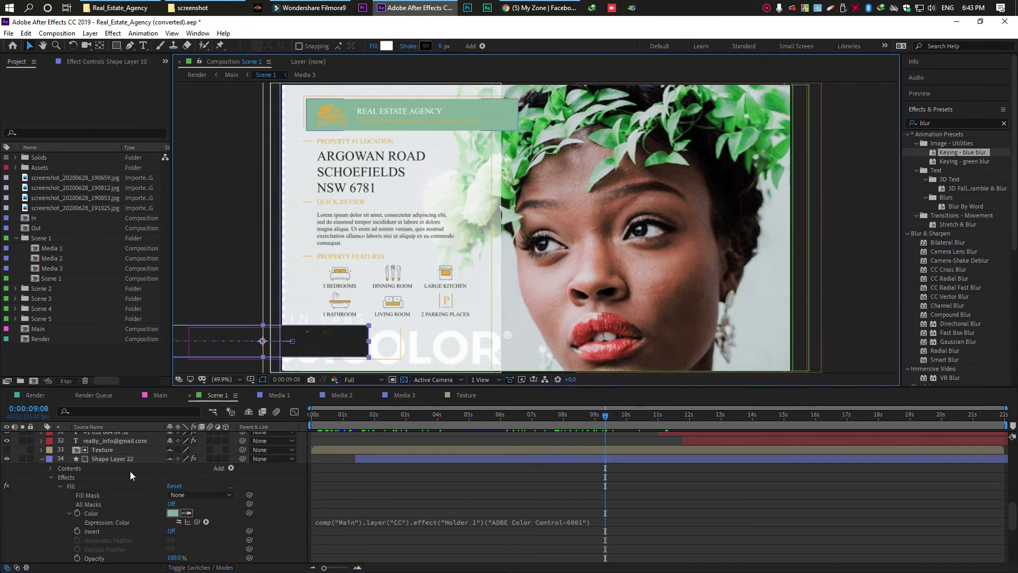
scroll(127, 462, up, 3)
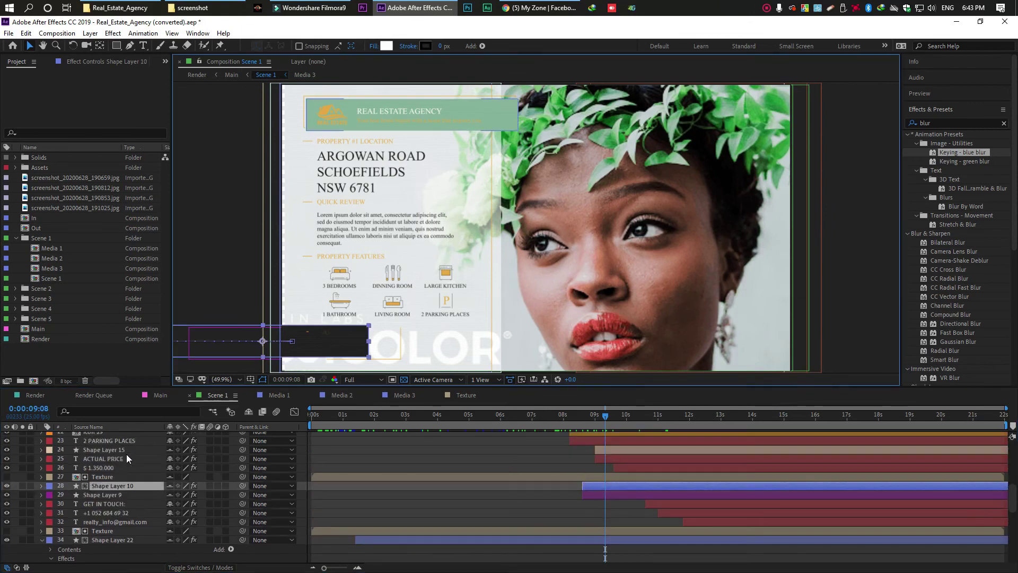
click(41, 486)
click(50, 504)
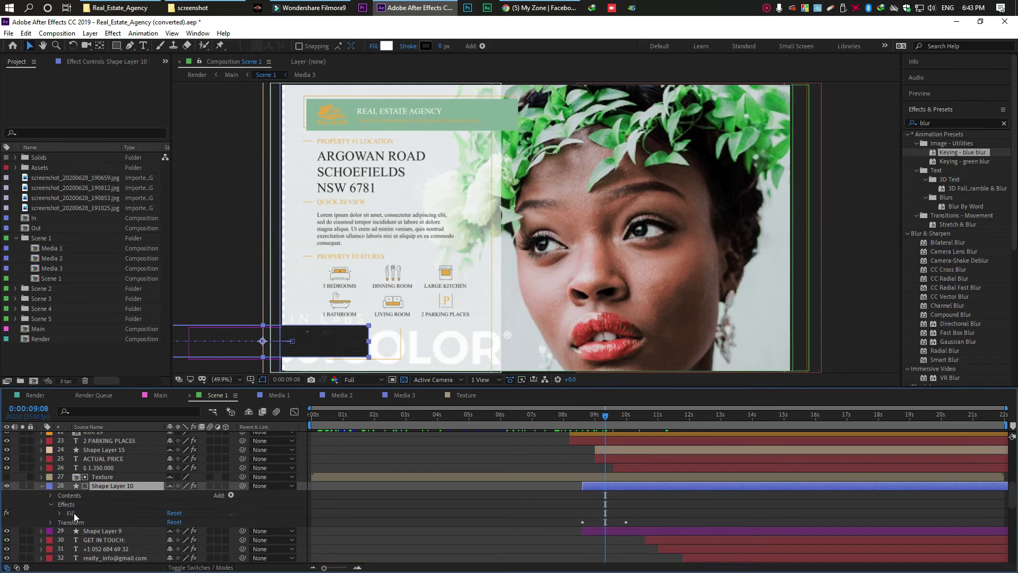
click(60, 513)
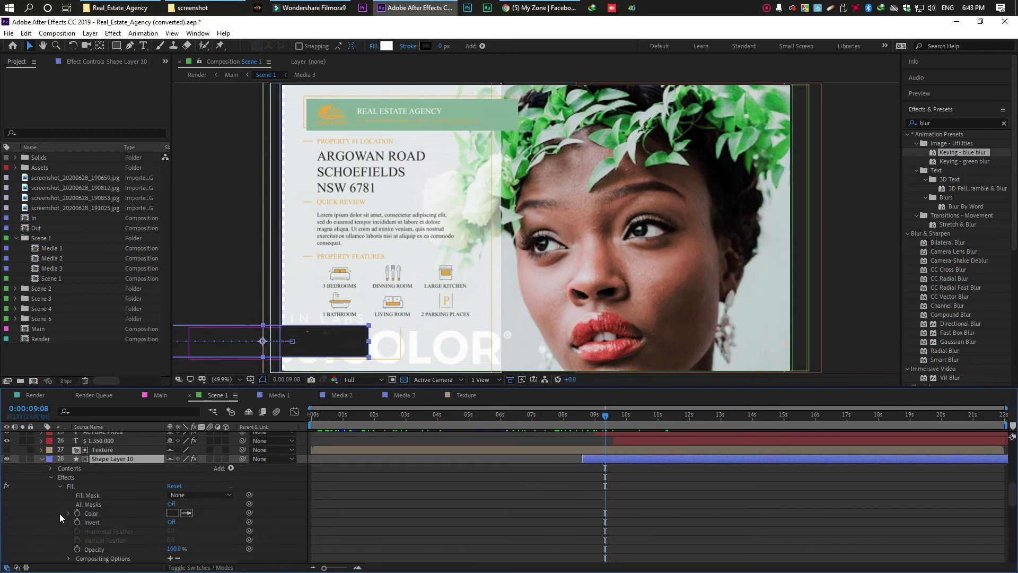
click(187, 514)
click(491, 109)
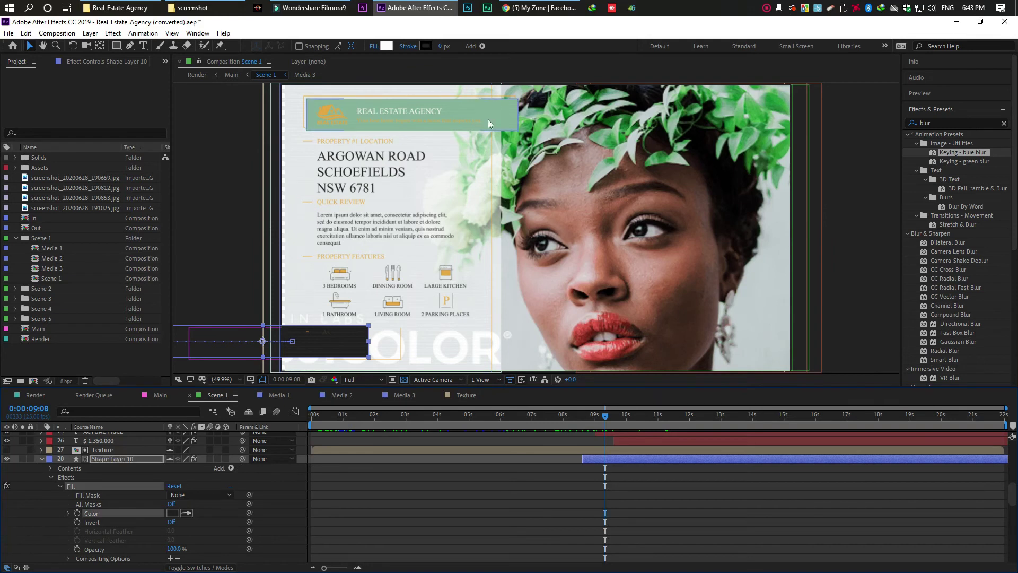
click(68, 513)
click(178, 522)
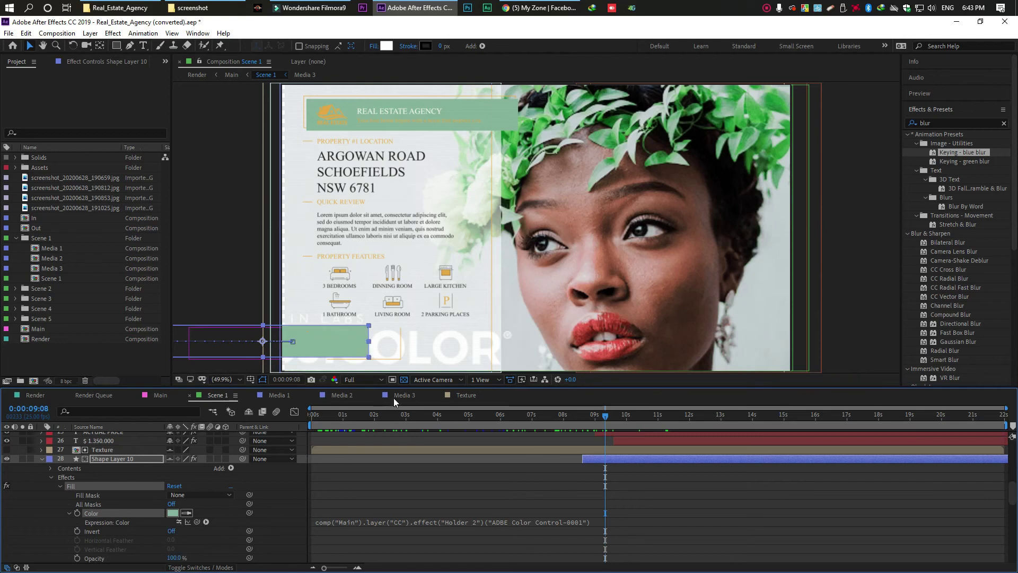
Review Scene 1 at 0:00:12:12, checking the feature icons, information panel and Media 3 picture, and collapse Shape Layer 10
drag(369, 416, 704, 499)
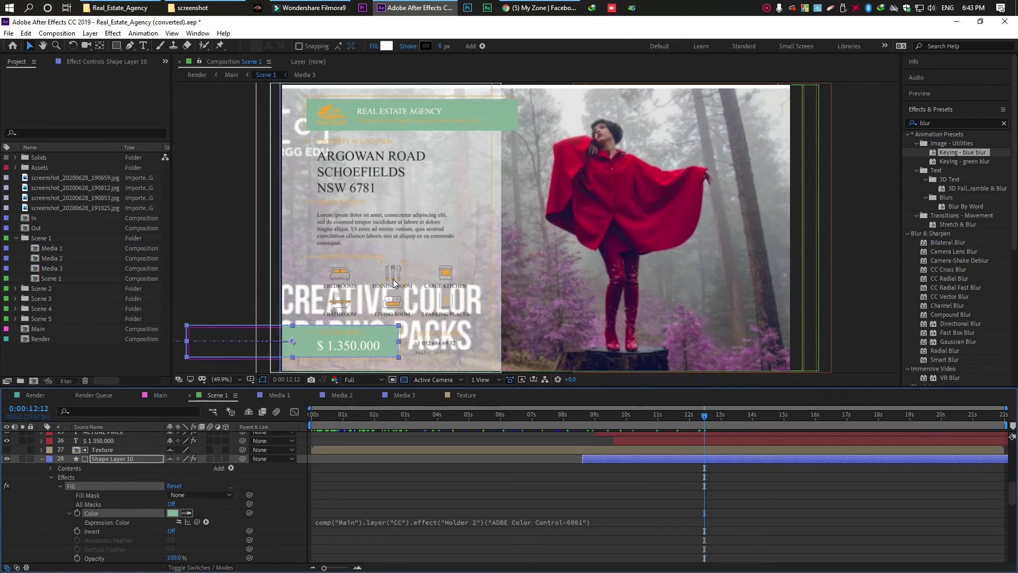
click(443, 273)
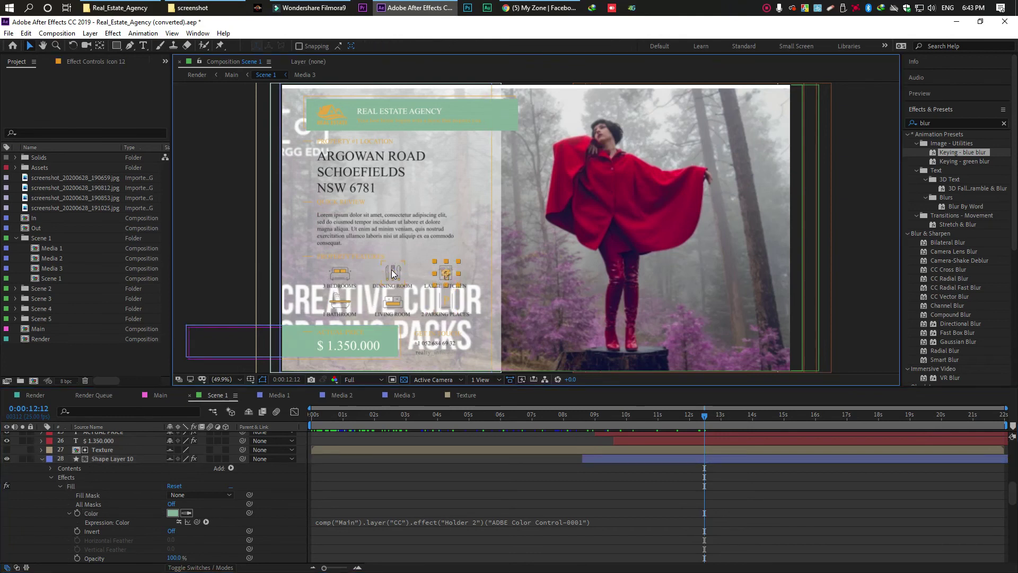
click(340, 273)
click(478, 226)
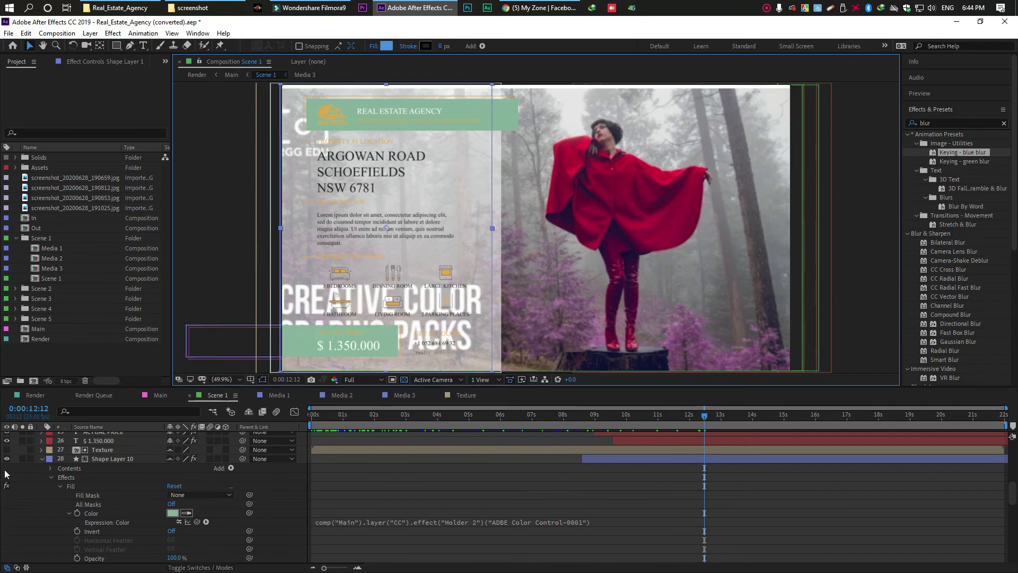
click(41, 459)
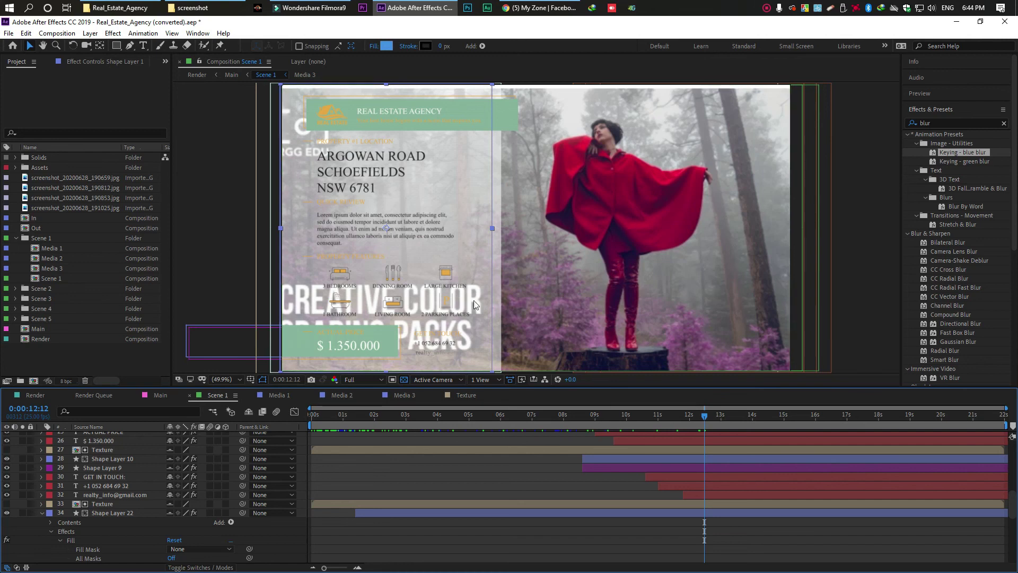
click(608, 251)
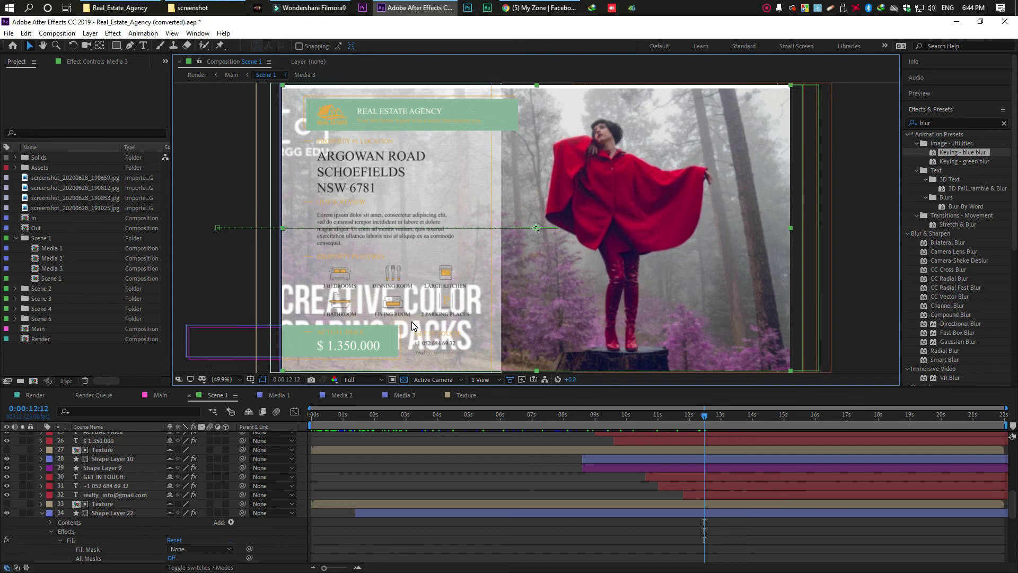
Open the Main composition and review the recoloured Scene 1 and the closing agent contact scene along the timeline
click(157, 395)
drag(396, 415, 939, 492)
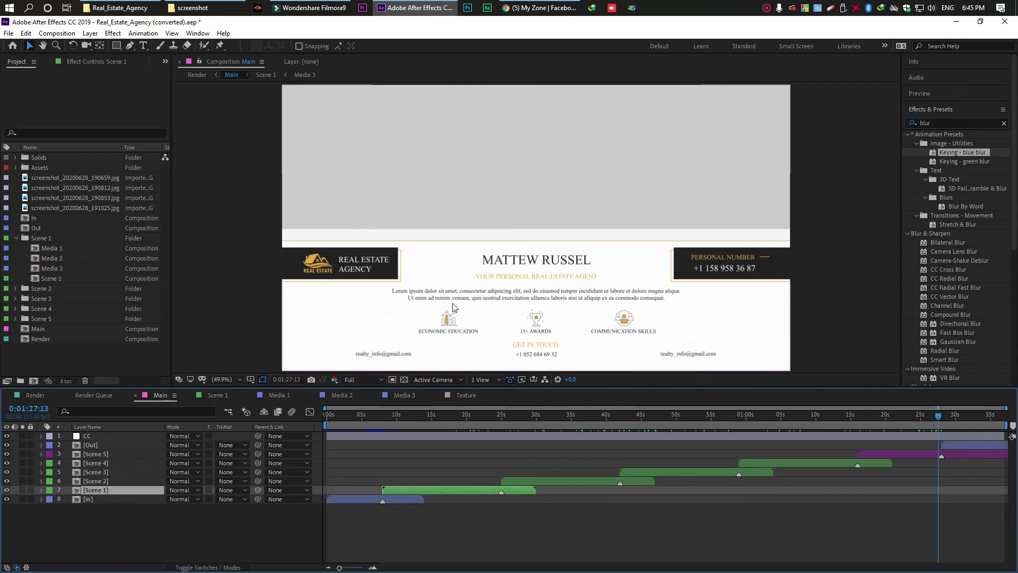
click(926, 419)
mouse_move(920, 422)
mouse_down()
mouse_move(957, 419)
mouse_move(931, 419)
mouse_up()
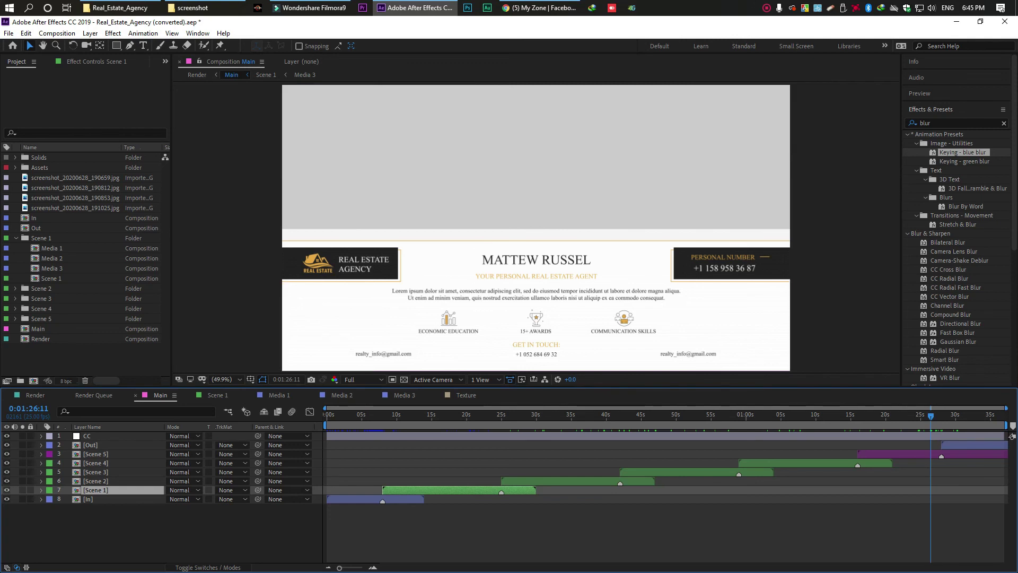
click(406, 416)
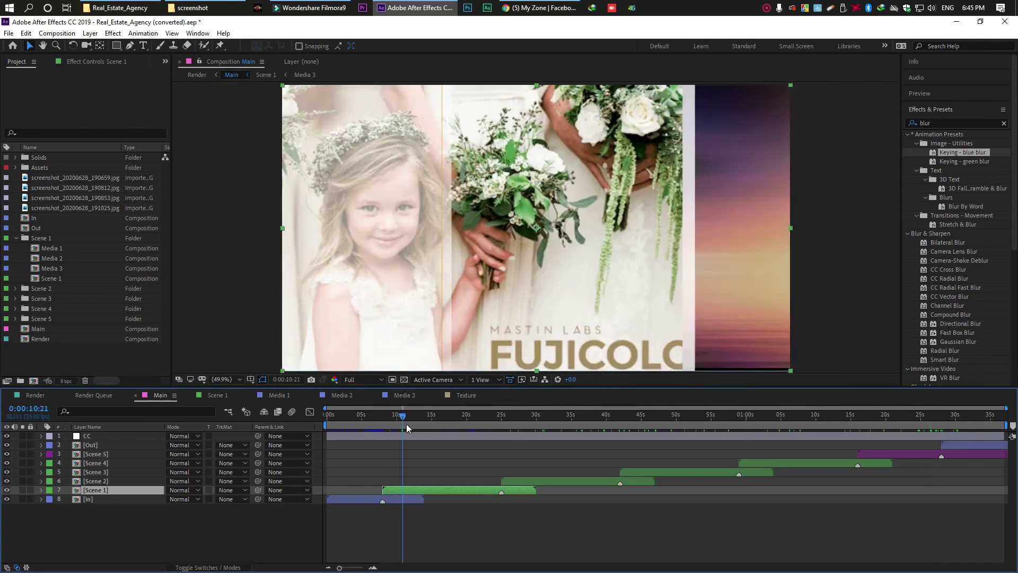
click(413, 428)
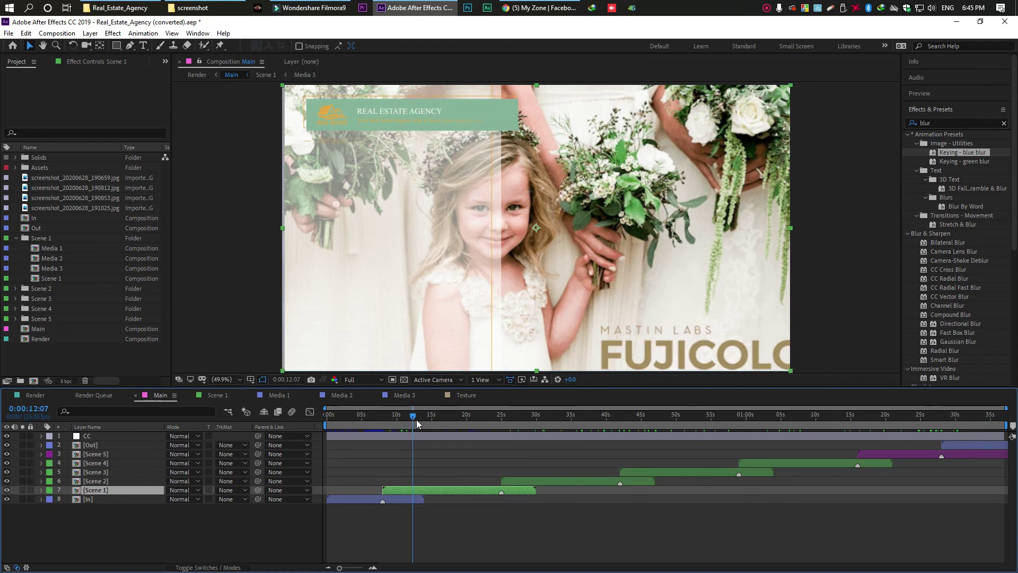
drag(409, 406, 454, 434)
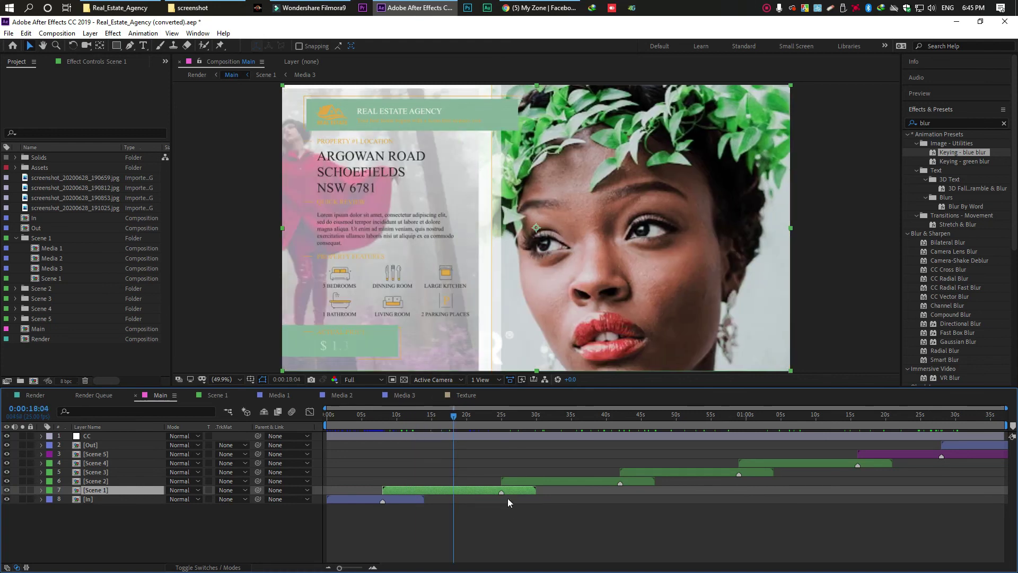
drag(891, 418, 920, 436)
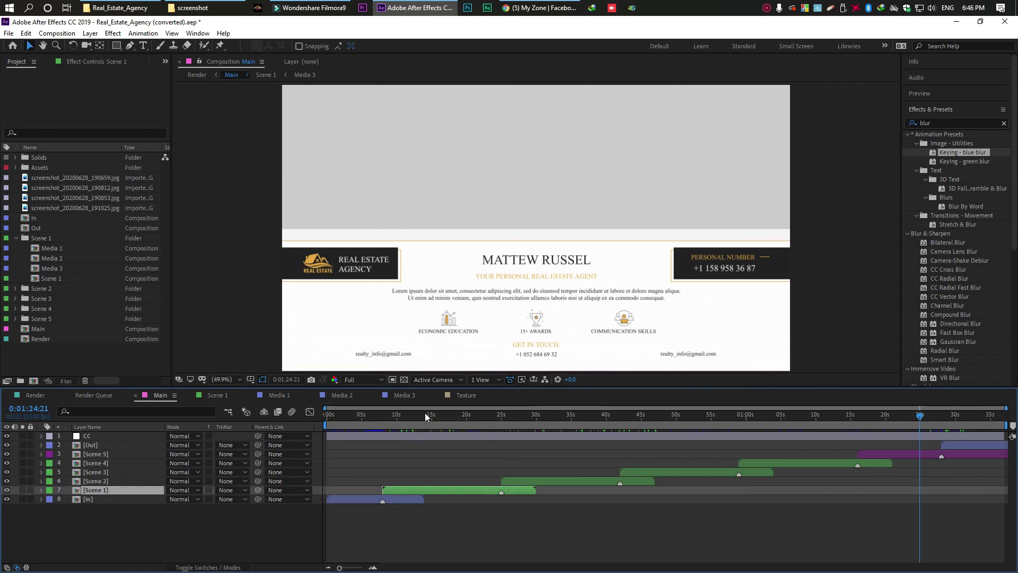
click(409, 415)
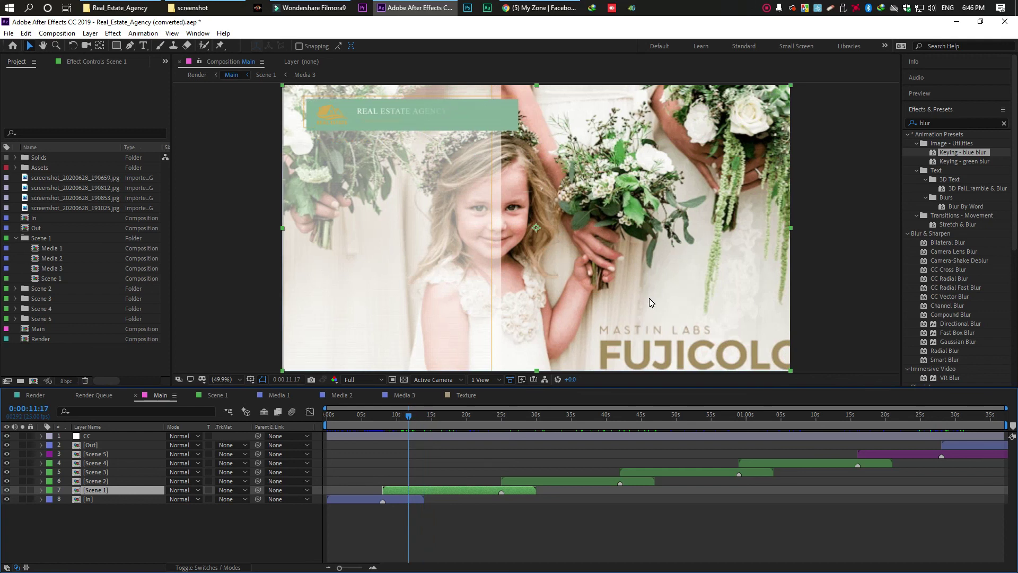
Switch to Chrome, search Google for pixabay in a new tab and open the Pixabay home page
click(557, 7)
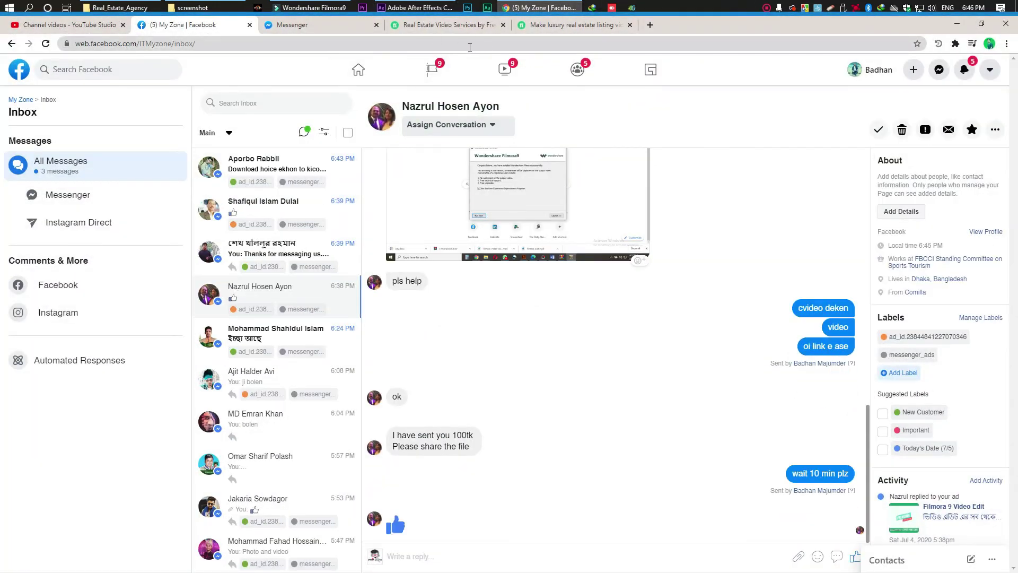
click(581, 25)
key(ctrl+t)
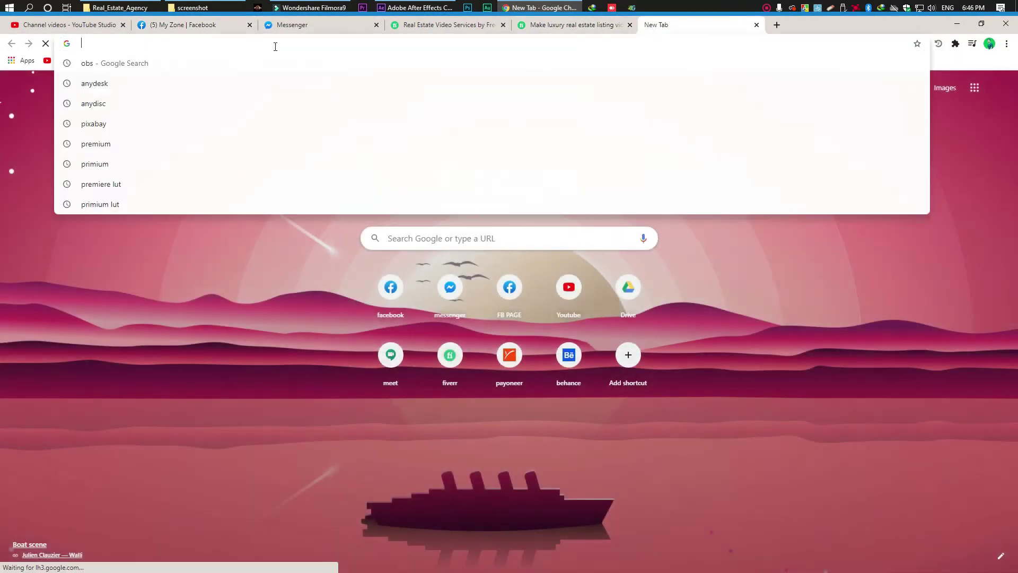
click(275, 45)
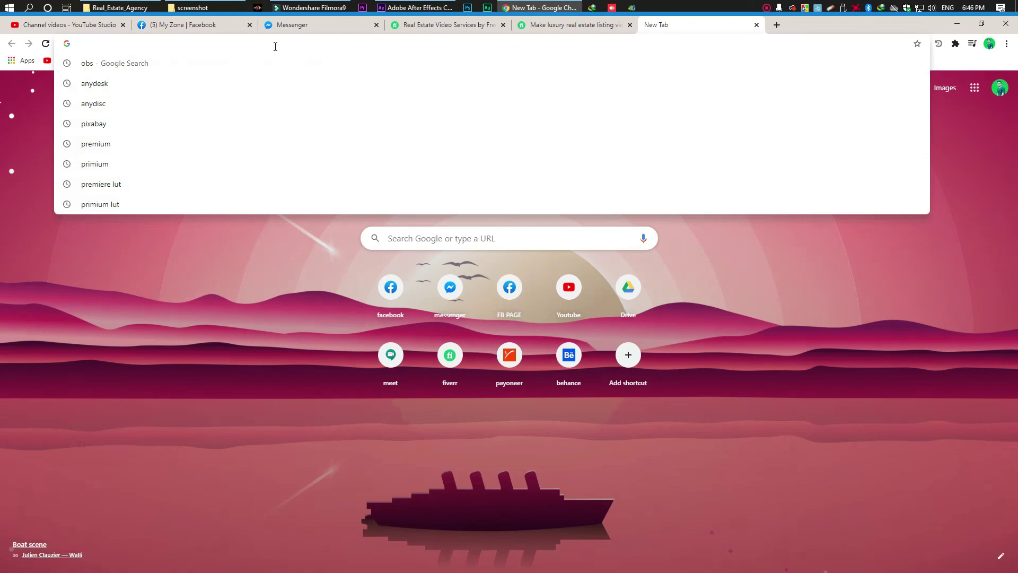
text(pi)
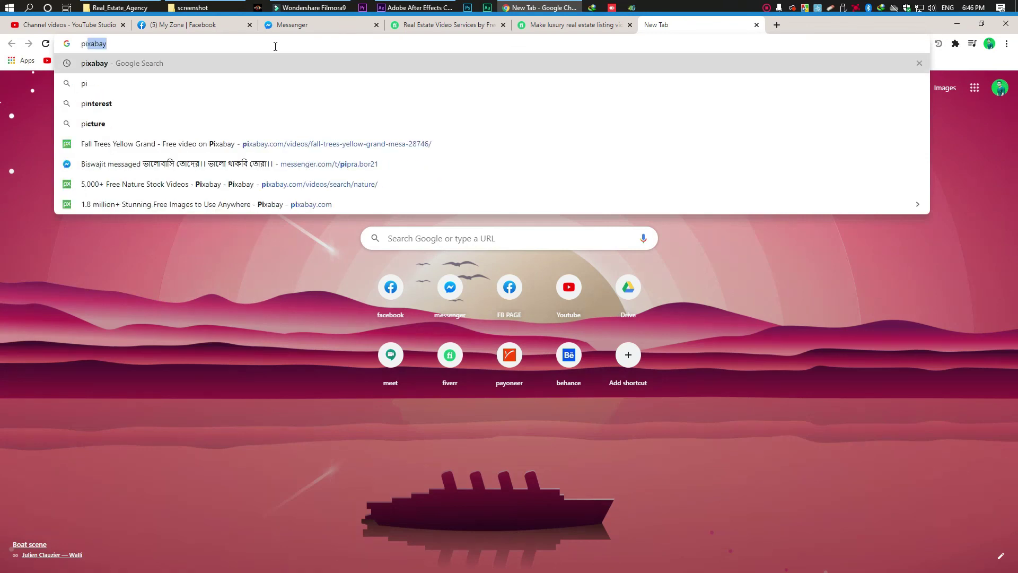
click(118, 66)
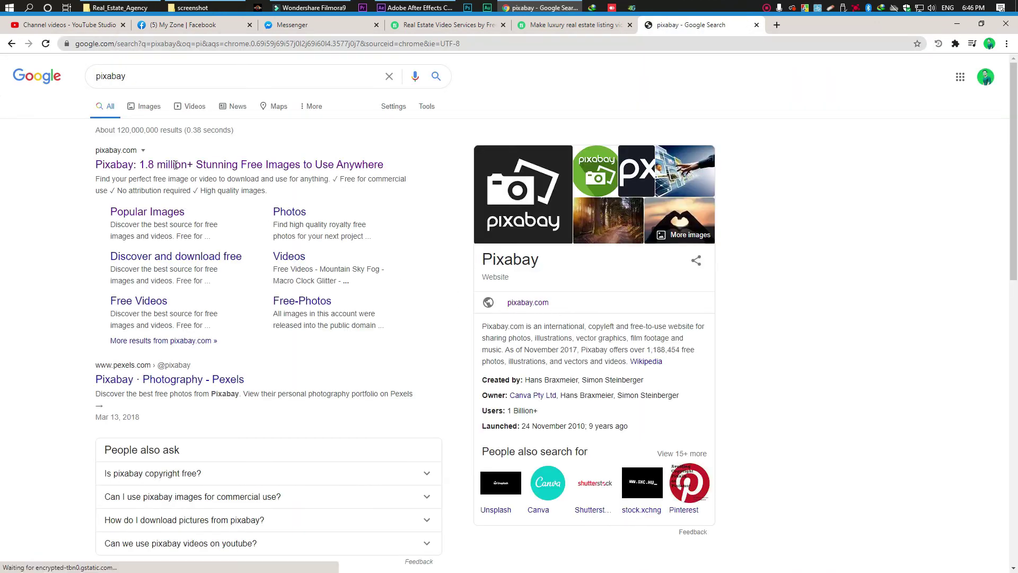
click(173, 165)
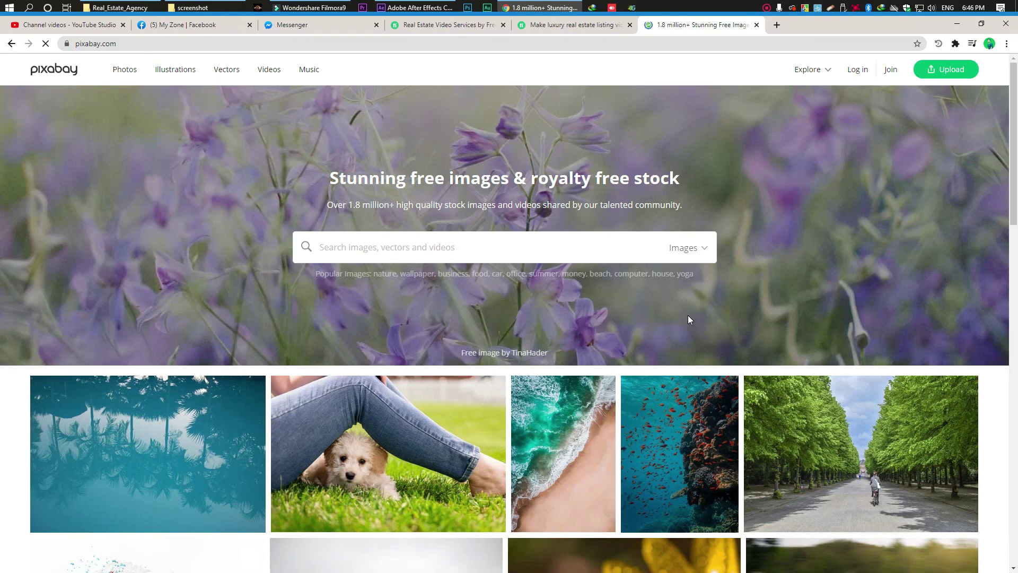
Browse the Pixabay home page images, open the tree-lined avenue photo with the cyclist and display its free download size options
scroll(488, 419, down, 7)
scroll(493, 409, up, 4)
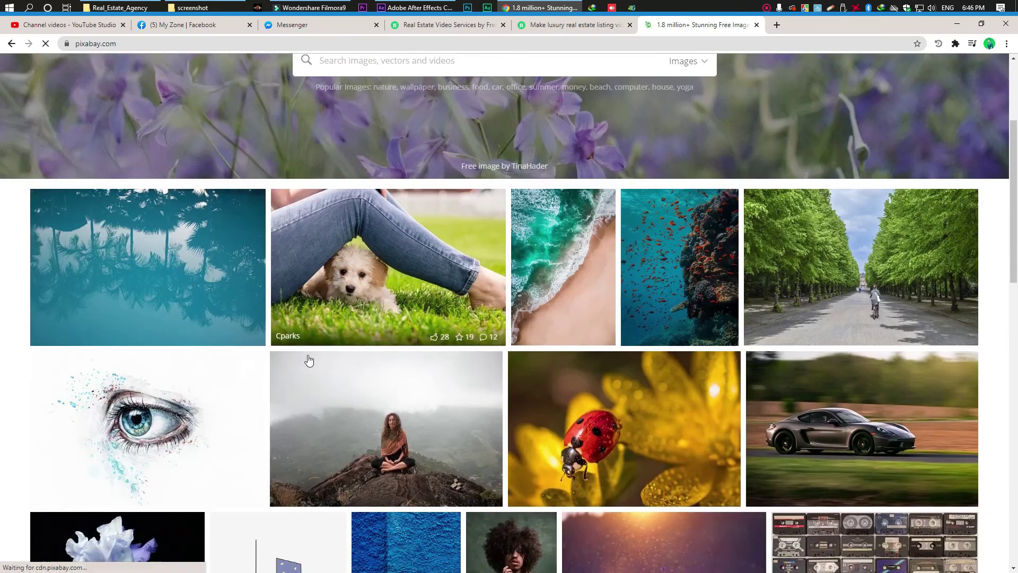
scroll(309, 361, up, 1)
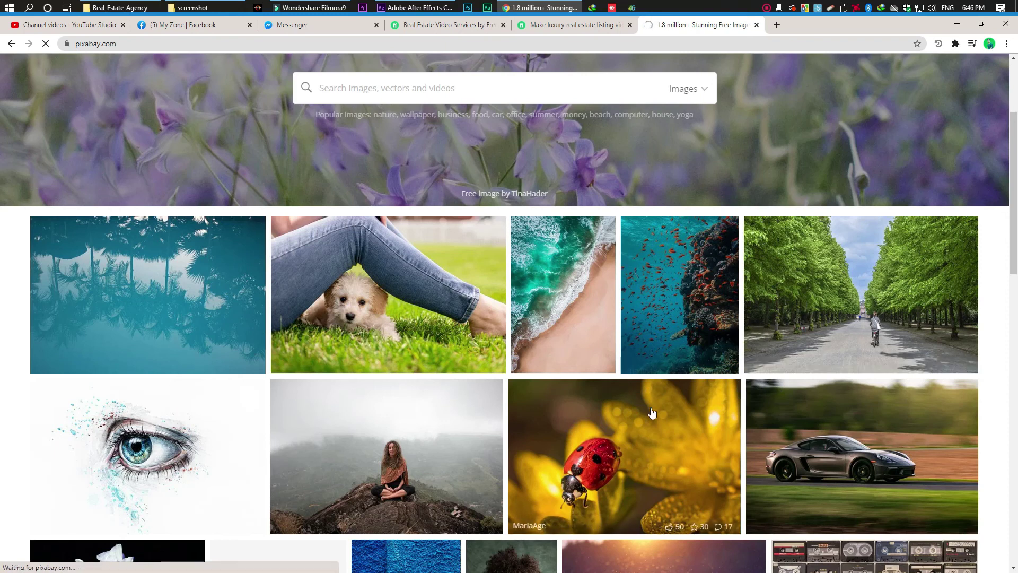
click(863, 343)
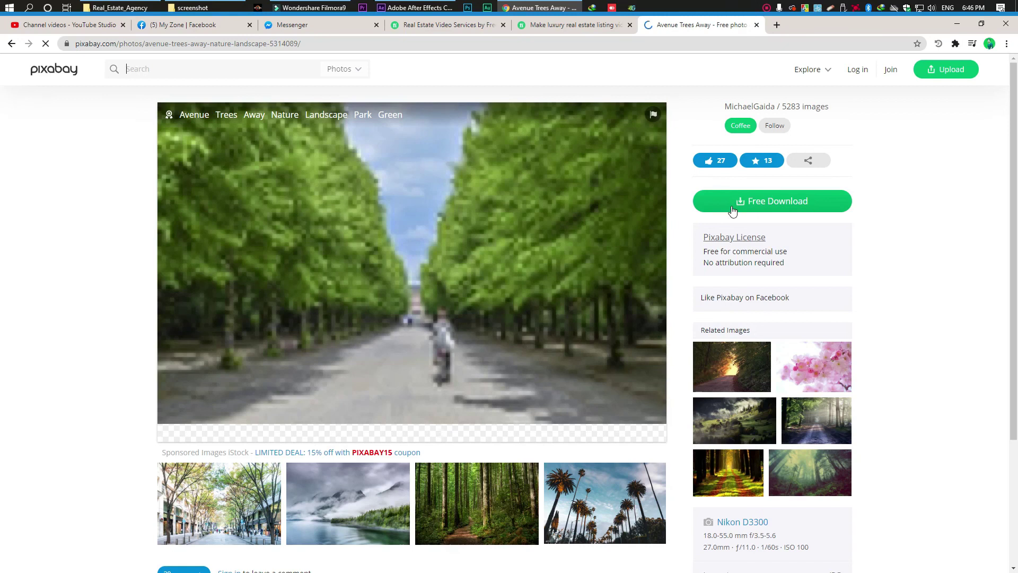
click(746, 207)
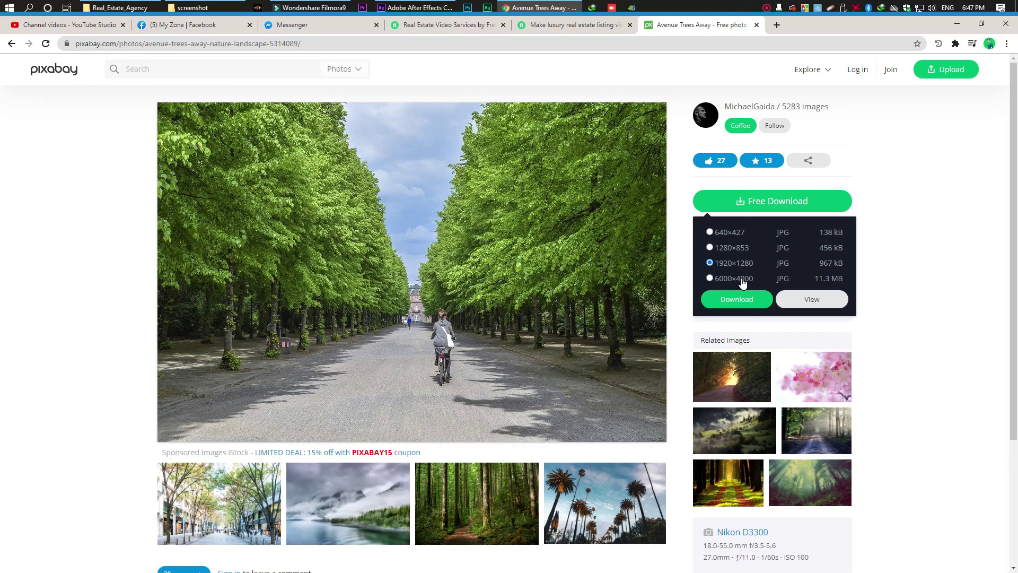
Return to After Effects and review Scene 1 in the Main composition at 0:00:14:11
key(alt+Tab)
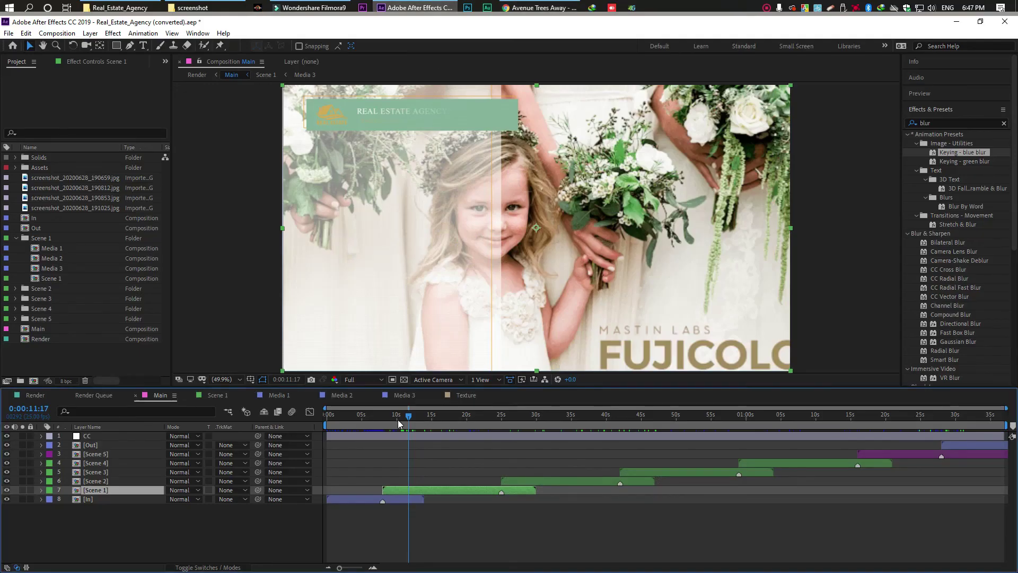
drag(408, 416, 429, 430)
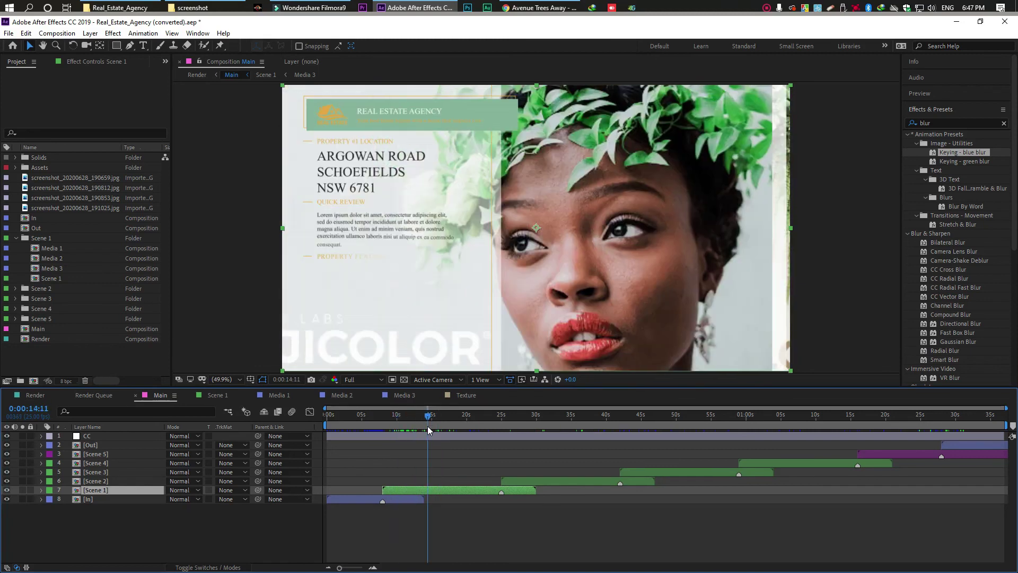